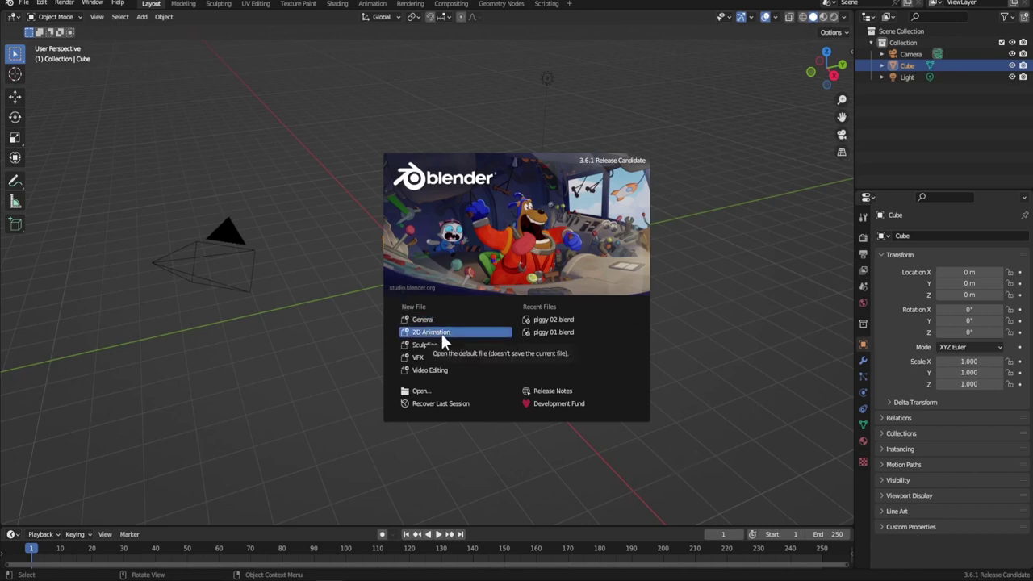
Step: Set the interface resolution scale to 1.3 in the preferences, enlarging and repositioning the preferences window
click(42, 3)
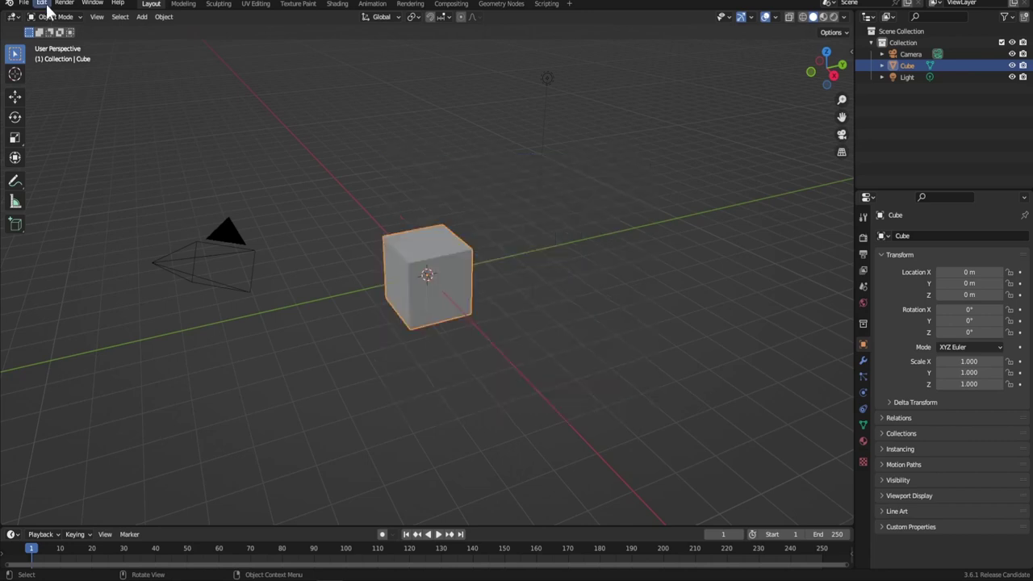
click(42, 3)
click(72, 163)
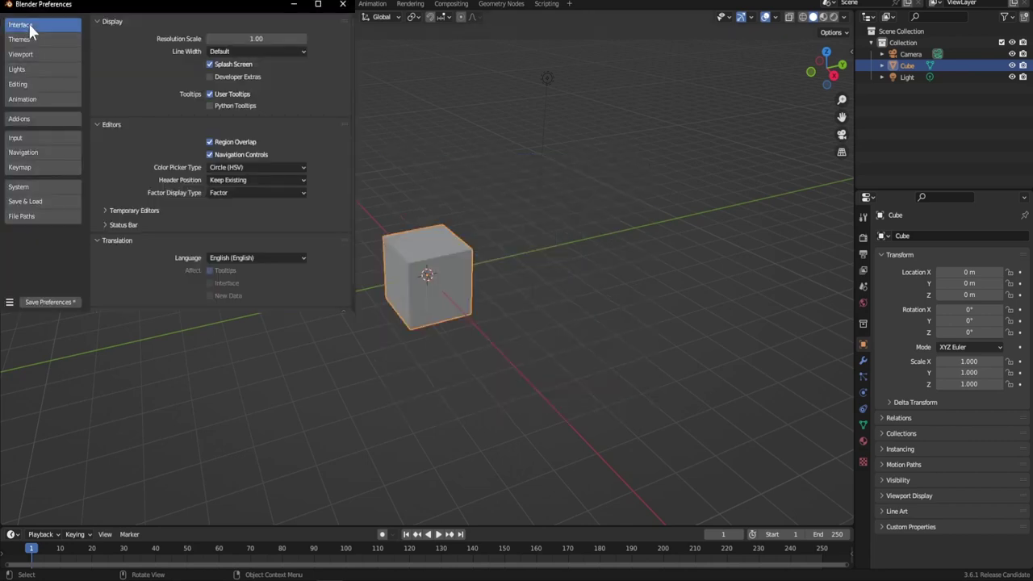
click(252, 39)
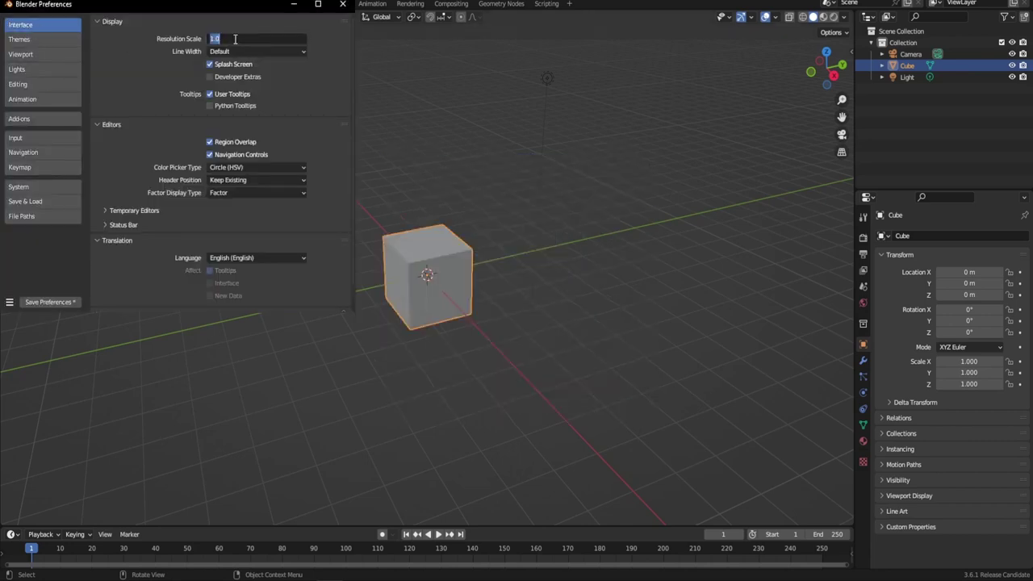
text(1.3)
key(Return)
drag(354, 316, 462, 409)
drag(279, 7, 569, 49)
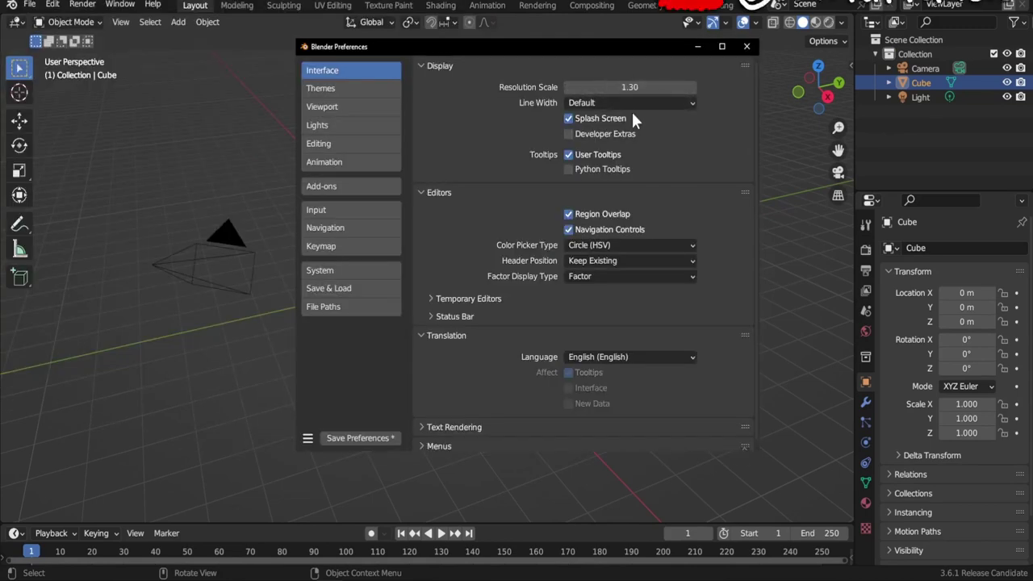
click(751, 46)
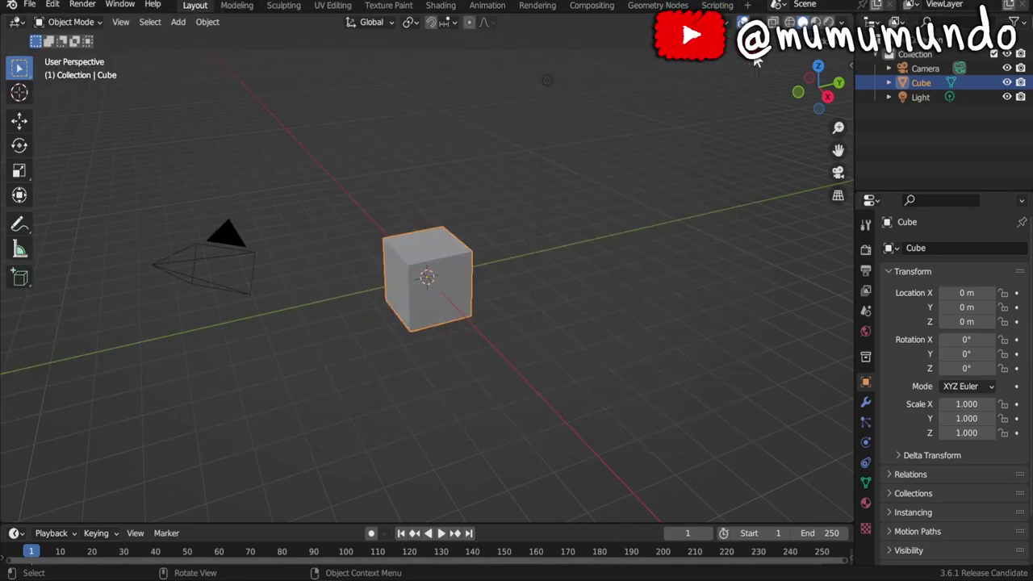
Step: Create a new file from the 2D Animation template
click(32, 6)
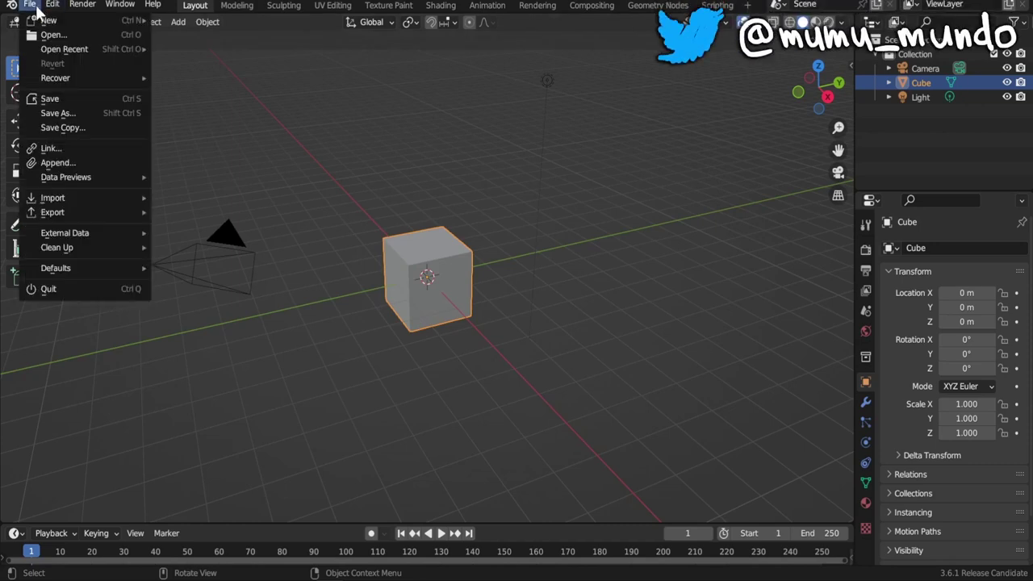
mouse_move(46, 20)
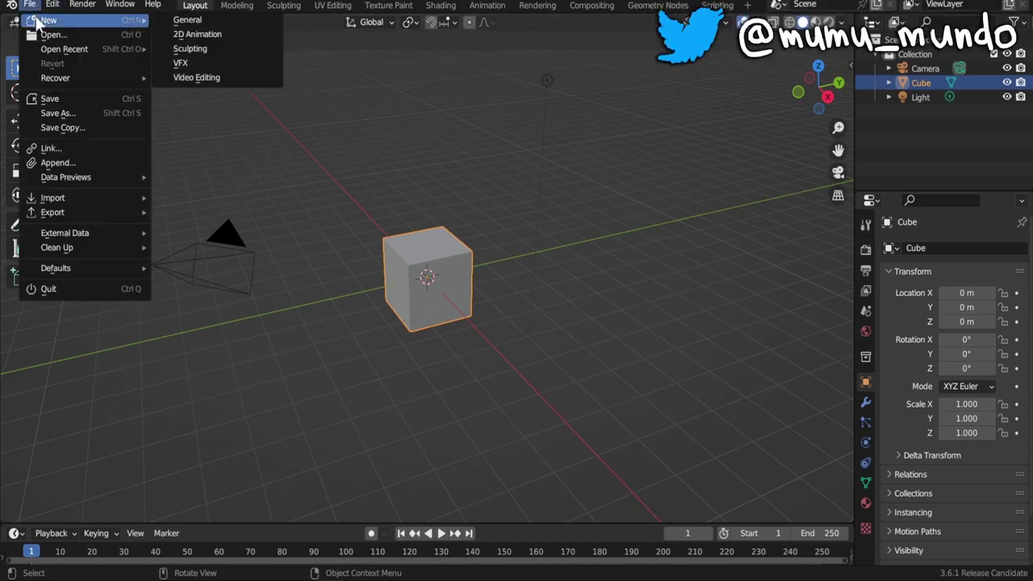
click(182, 34)
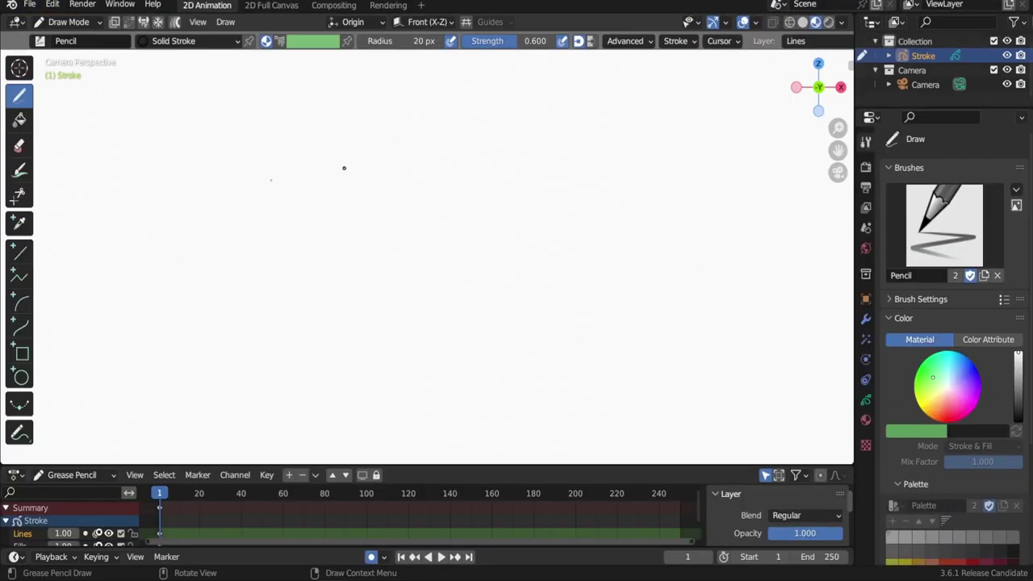
Step: Enlarge the Outliner area and select the Camera object in it
drag(923, 110, 937, 236)
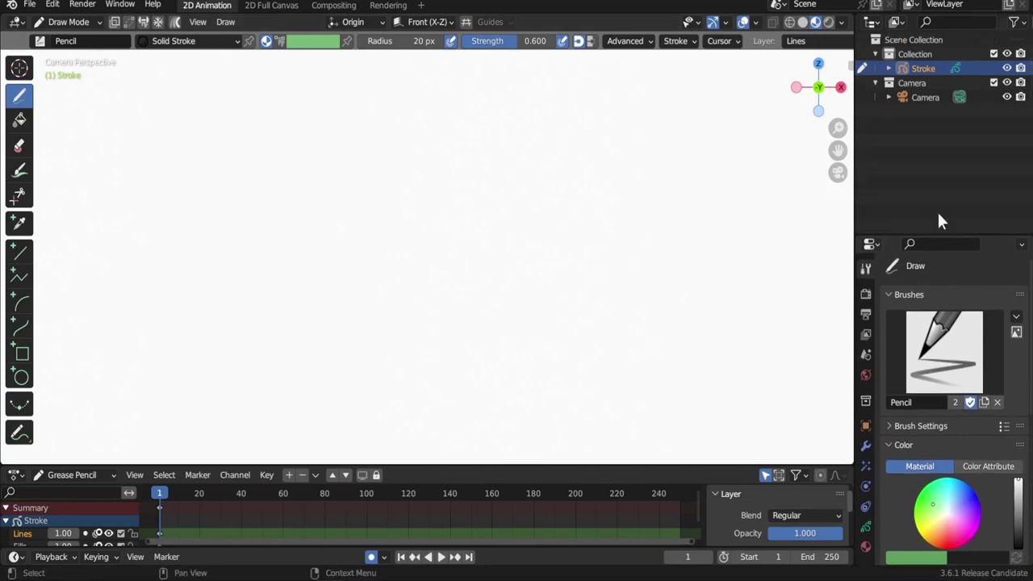
click(929, 54)
click(926, 97)
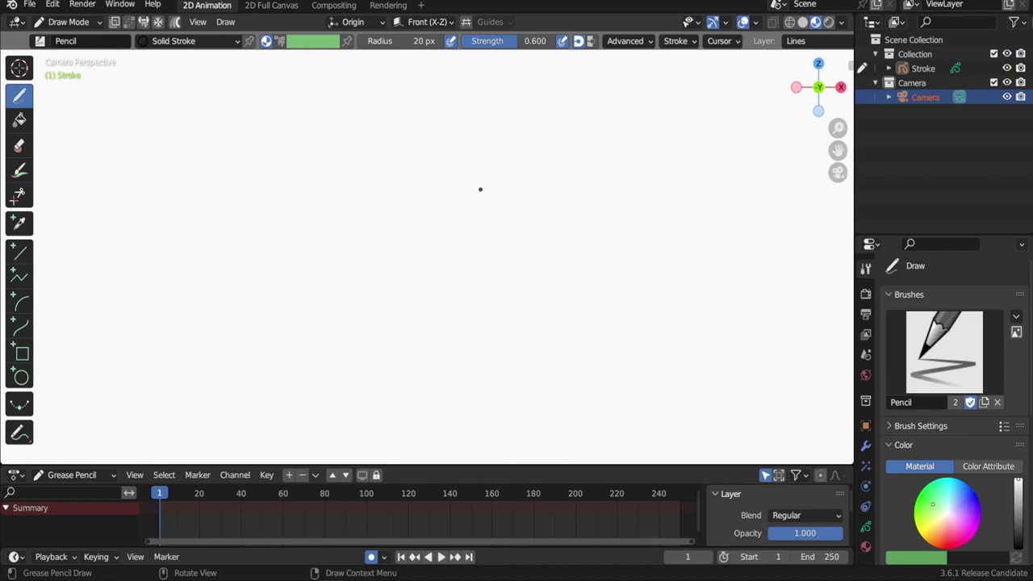
Step: Examine the scene and its camera by zooming, panning and orbiting the viewport, and return to the camera view
scroll(481, 190, down, 3)
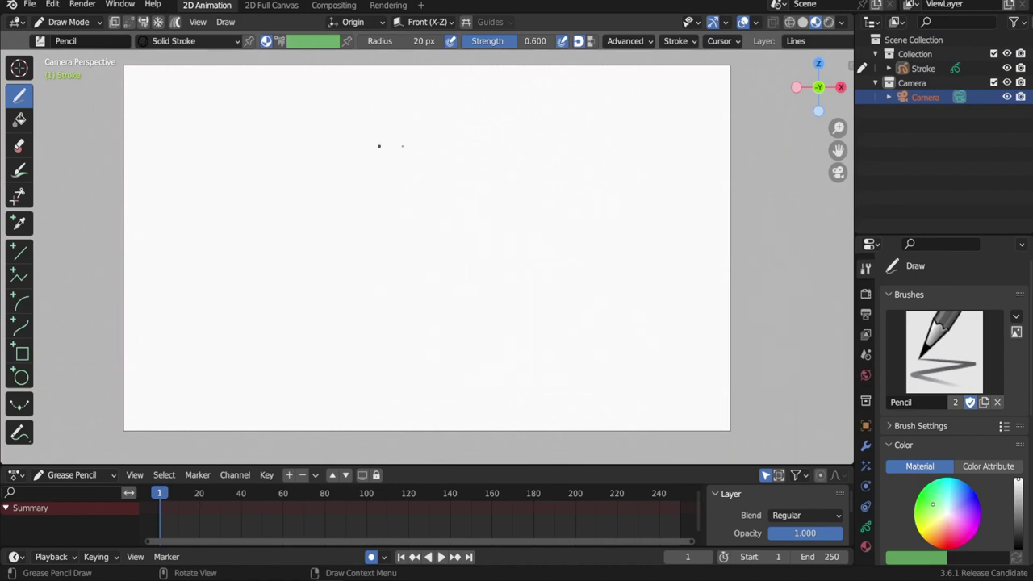
mouse_move(404, 205)
shift+middle_down()
mouse_move(457, 229)
mouse_move(289, 195)
mouse_move(493, 205)
mouse_move(403, 213)
mouse_move(434, 211)
shift+middle_up()
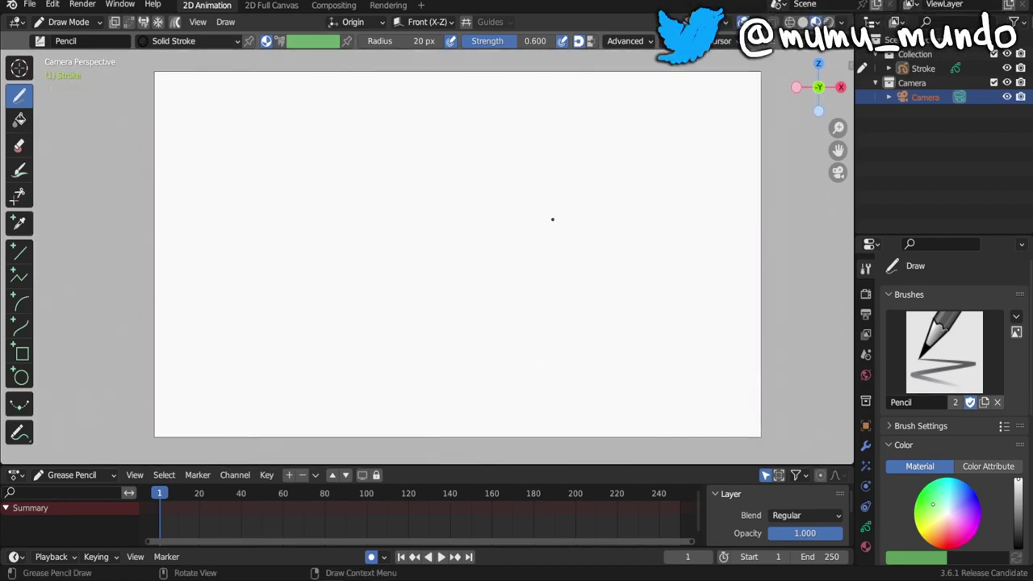
mouse_move(553, 198)
middle_down()
mouse_move(436, 277)
mouse_move(337, 282)
middle_up()
middle_drag(146, 115, 242, 210)
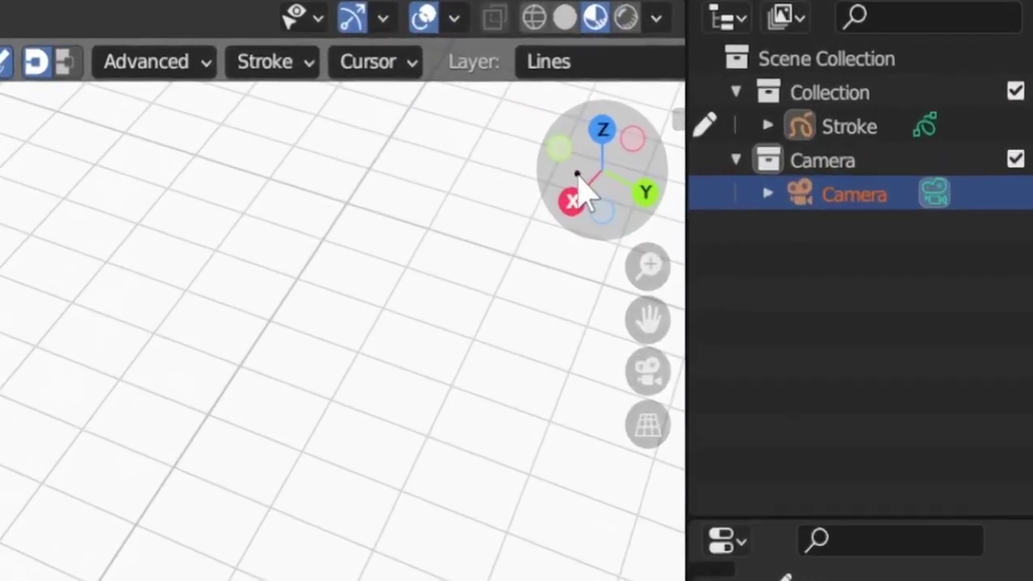
drag(583, 194, 549, 211)
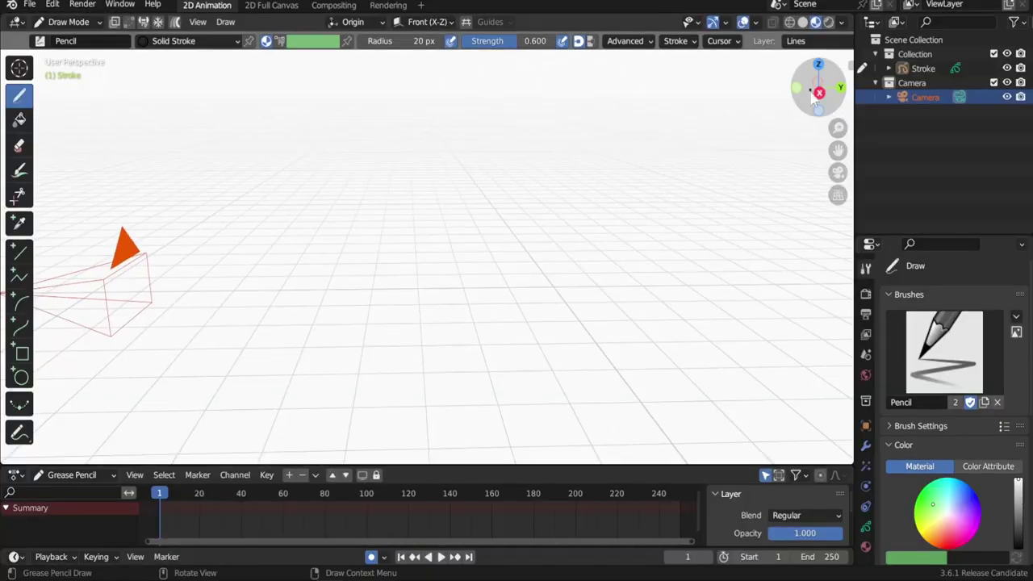
middle_drag(775, 137, 795, 157)
drag(838, 150, 805, 159)
click(838, 172)
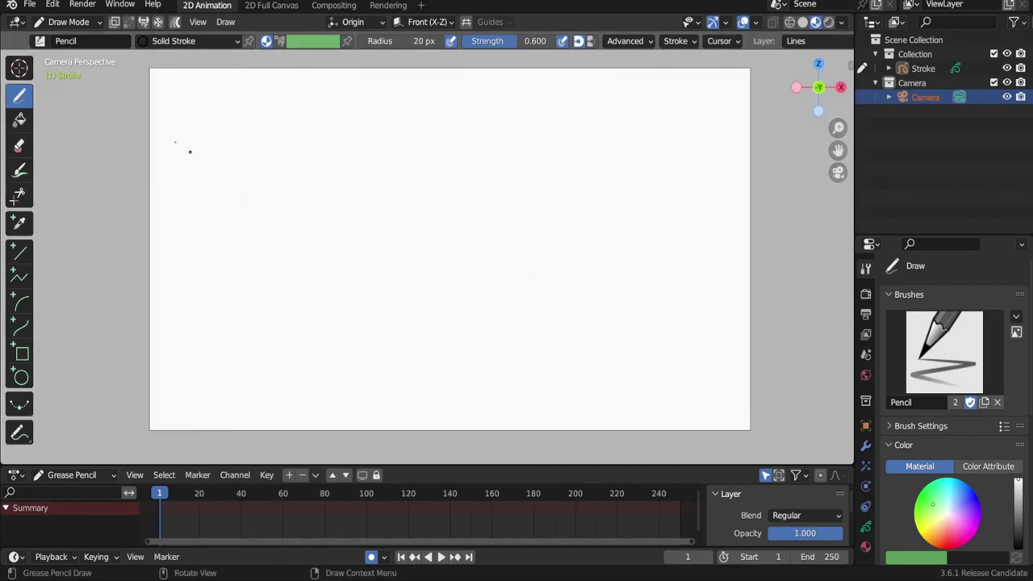
Step: Enable Emulate 3 Button Mouse in the input preferences
click(52, 5)
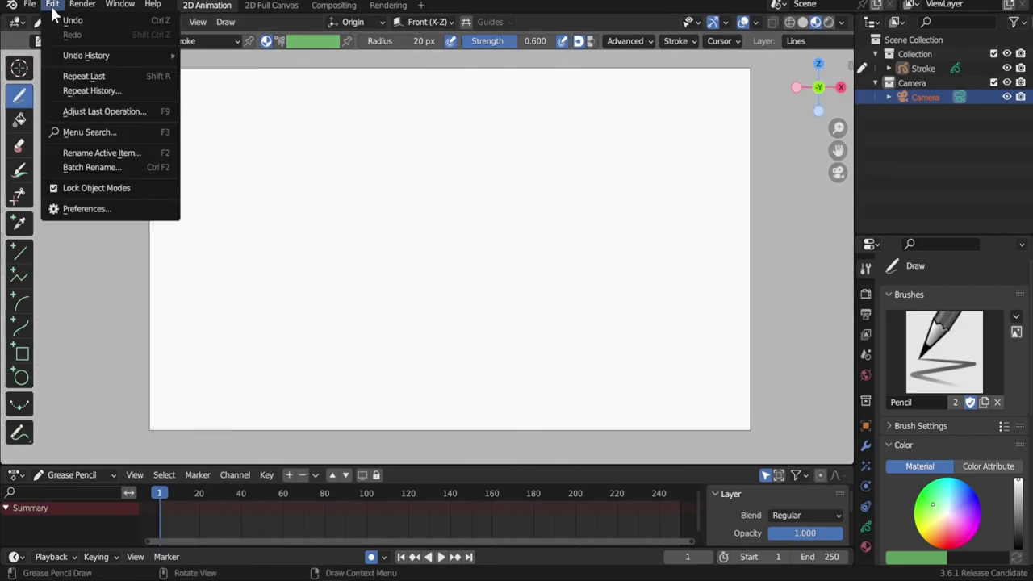
click(84, 210)
click(33, 168)
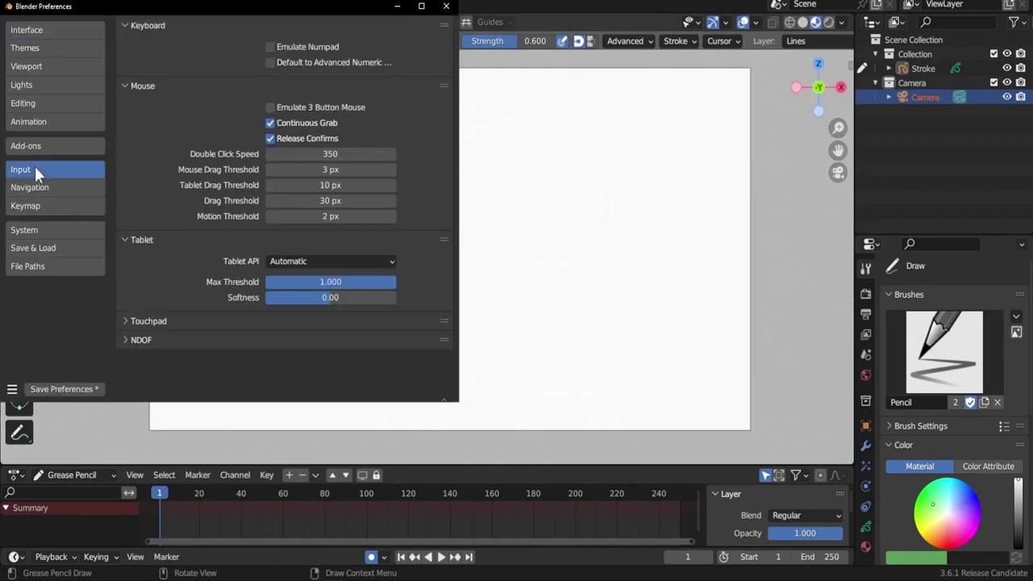
click(270, 108)
click(446, 5)
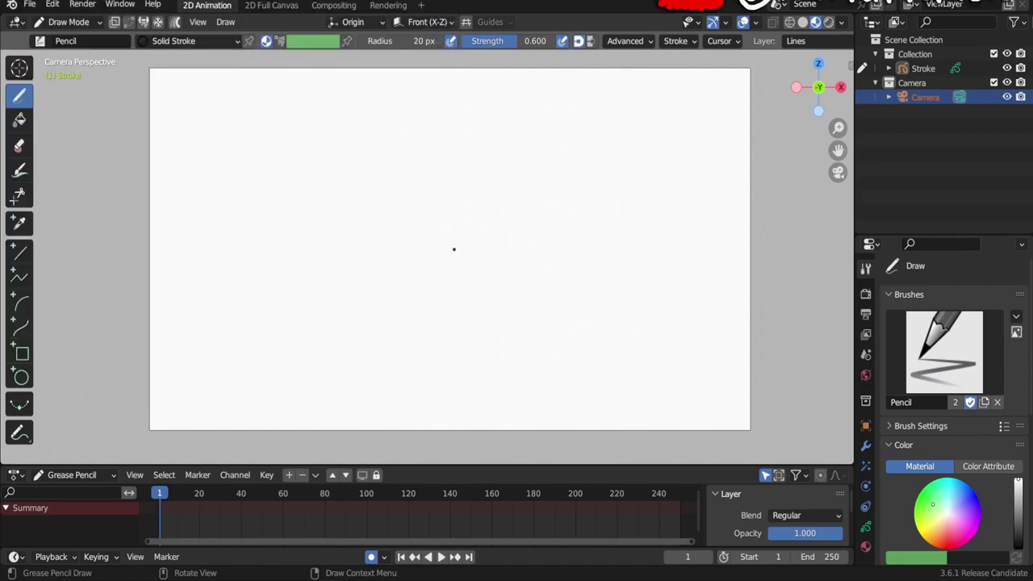
Step: Orbit around the scene's camera and switch repeatedly between the free perspective view and the camera view
mouse_move(454, 249)
alt+mouse_down()
mouse_move(411, 253)
mouse_move(463, 249)
mouse_move(417, 256)
mouse_move(434, 247)
mouse_move(420, 275)
mouse_move(546, 254)
mouse_move(508, 282)
mouse_move(610, 206)
alt+mouse_up()
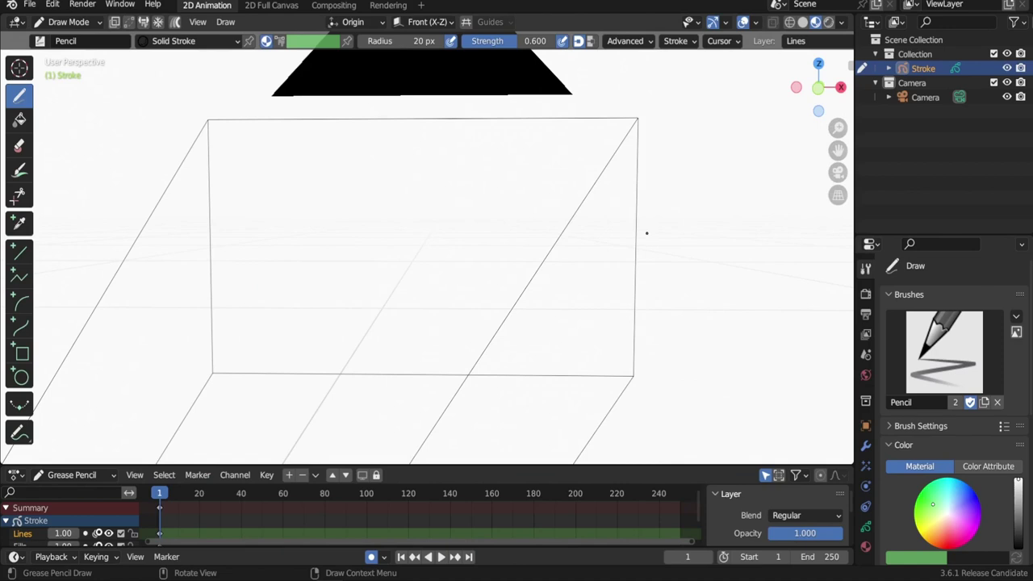
mouse_move(646, 233)
middle_down()
mouse_move(680, 226)
mouse_move(570, 258)
mouse_move(641, 254)
mouse_move(409, 283)
mouse_move(501, 272)
mouse_move(316, 256)
mouse_move(685, 351)
mouse_move(558, 356)
mouse_move(519, 247)
mouse_move(519, 343)
mouse_move(506, 285)
middle_up()
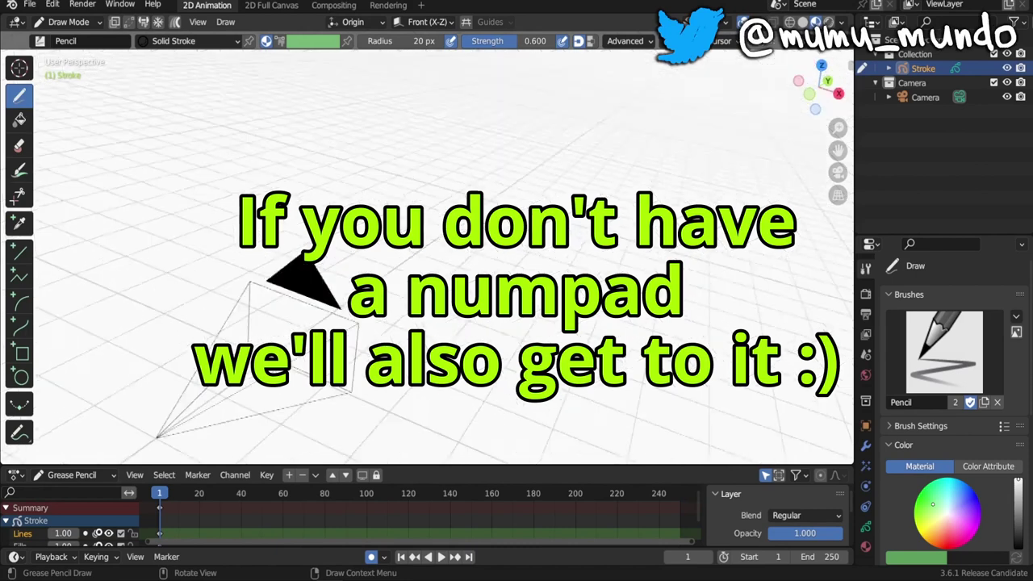
key(KP_0)
key(KP_0)
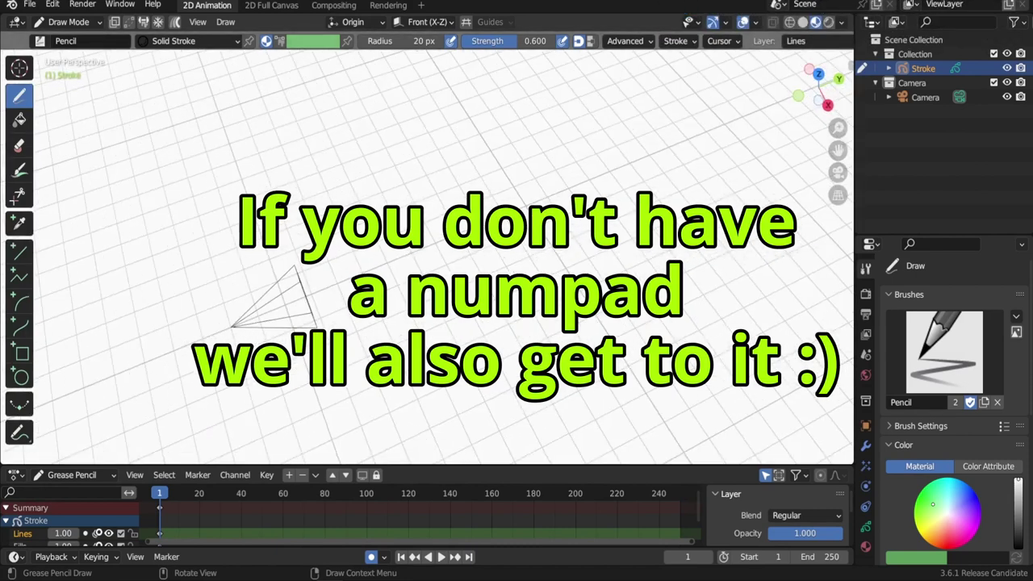
key(KP_0)
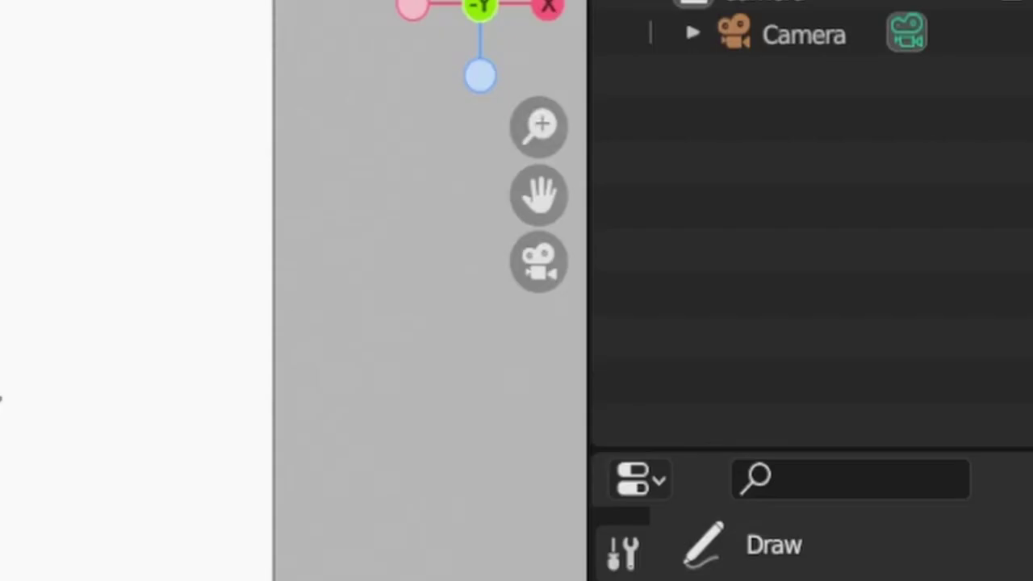
click(539, 263)
click(539, 262)
click(539, 262)
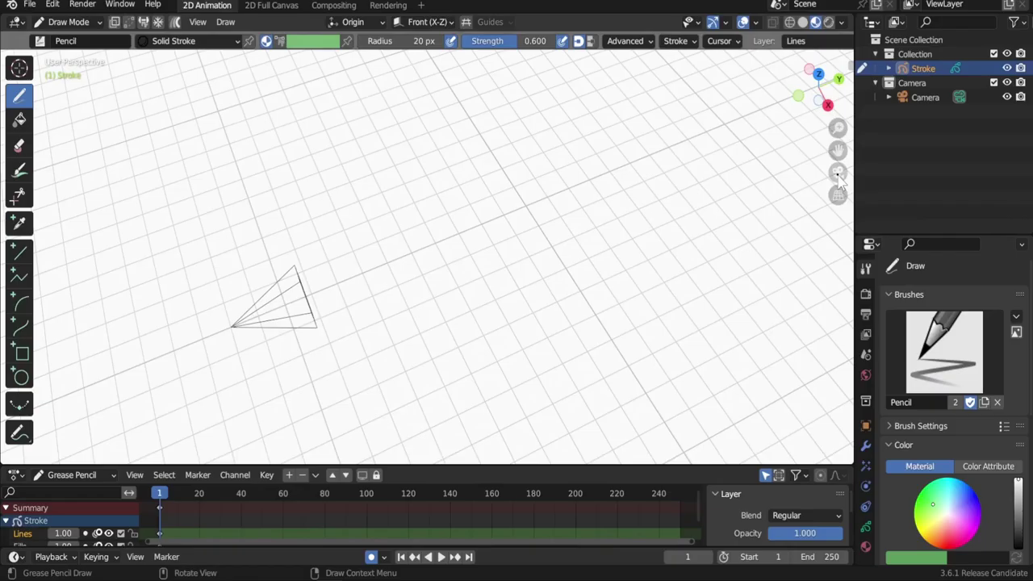
click(837, 174)
click(838, 174)
click(838, 174)
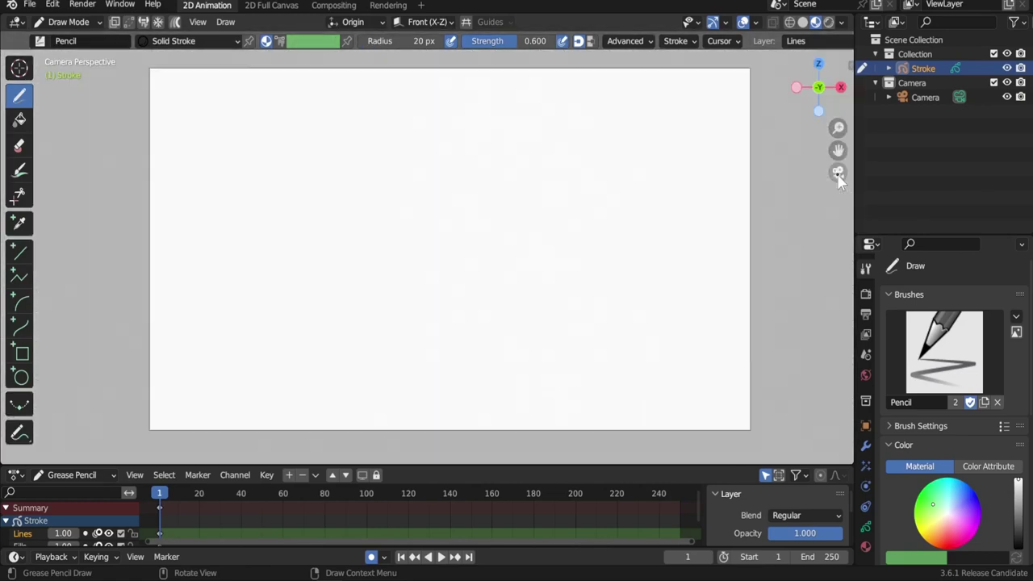
Step: Enable Emulate Numpad in the input preferences
click(52, 5)
click(58, 210)
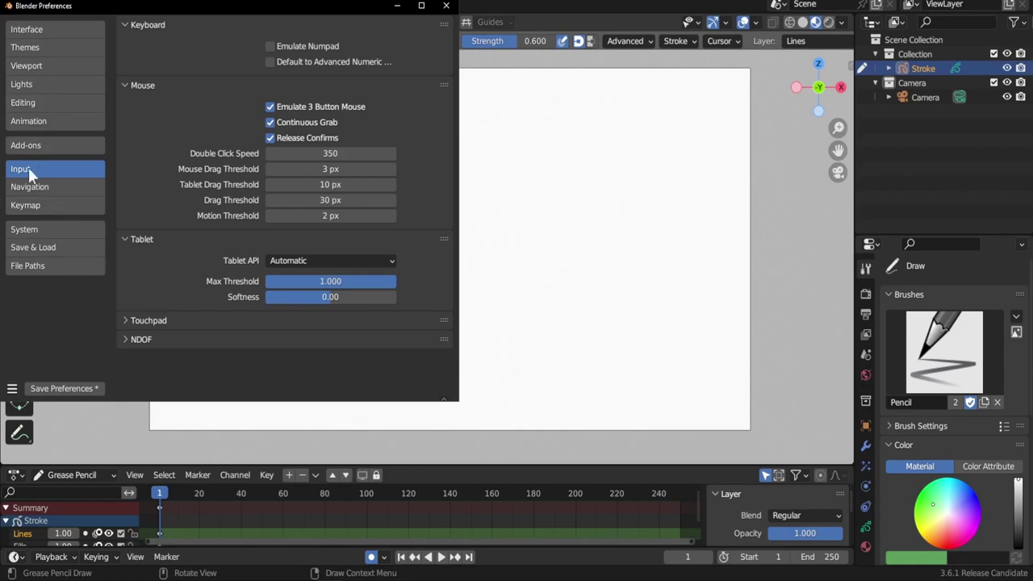
click(269, 46)
click(444, 7)
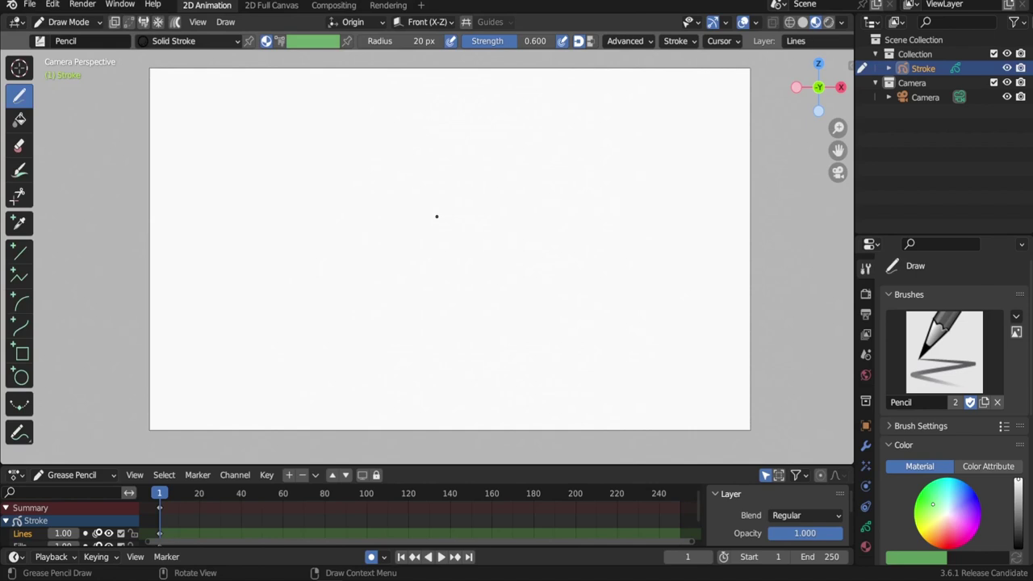
Step: Orbit the viewport, toggle the camera view, and inspect the scene from the front, right, top and bottom
middle_drag(437, 216, 500, 185)
key(0)
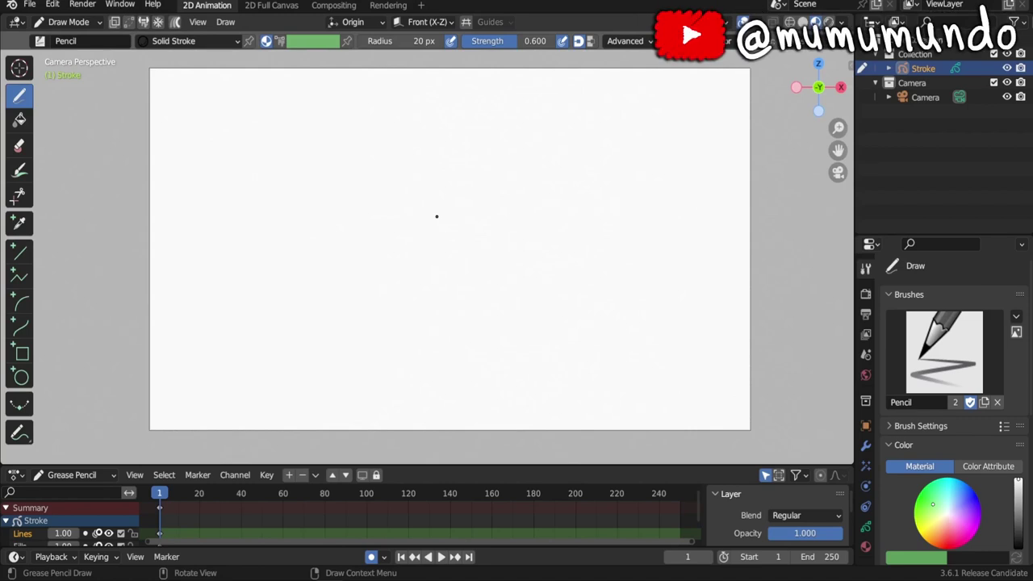
key(0)
key(1)
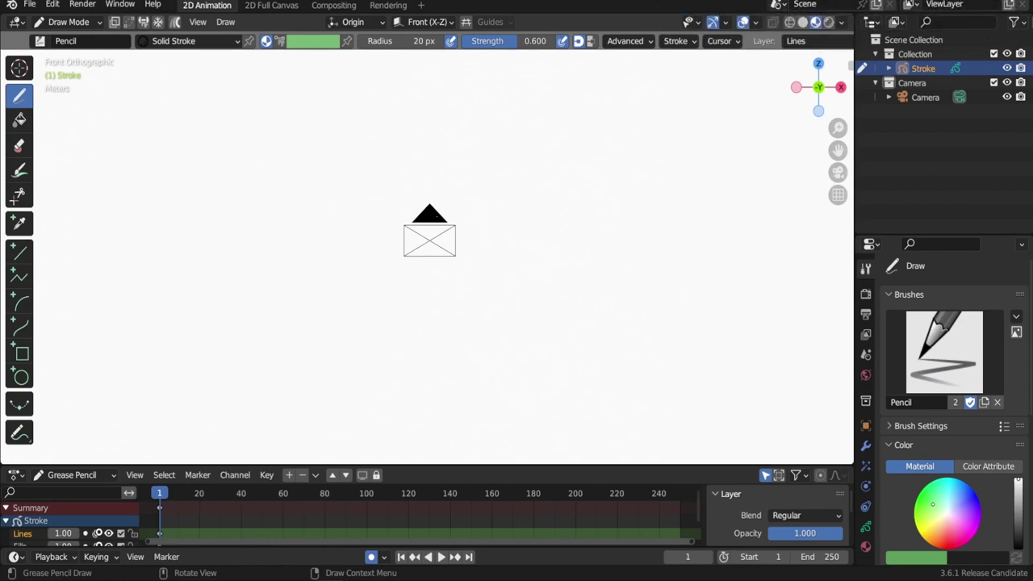
key(3)
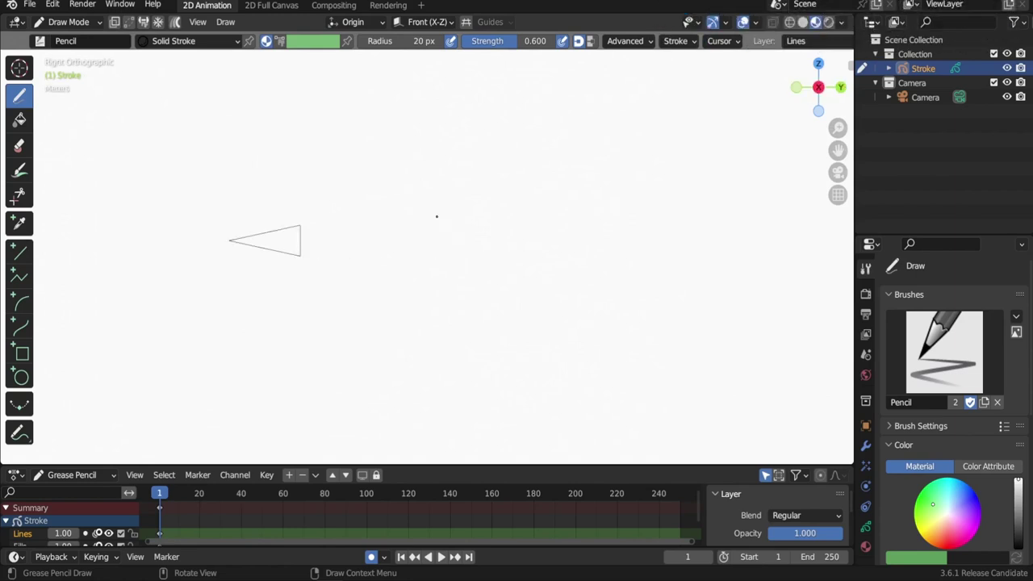
key(7)
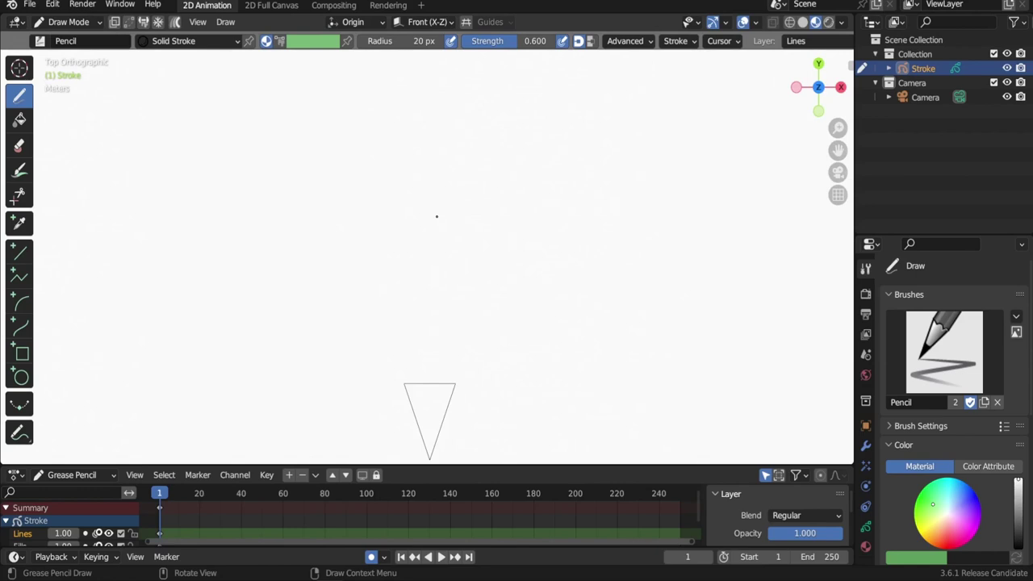
key(ctrl)
key(ctrl+7)
Step: Inspect the scene from the right, left, front and back, with a close look at the camera in the back view
key(3)
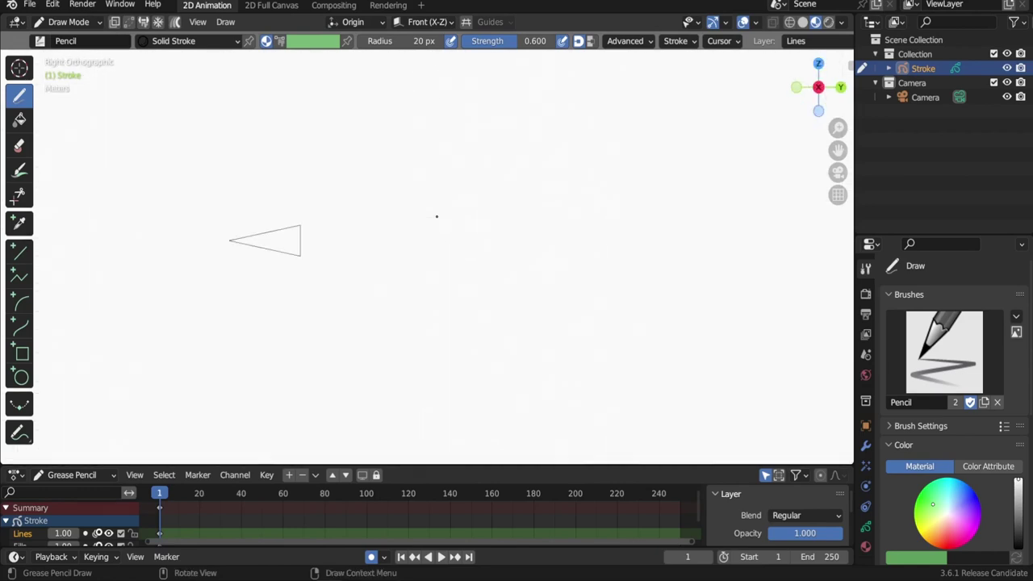
key(ctrl)
key(ctrl+3)
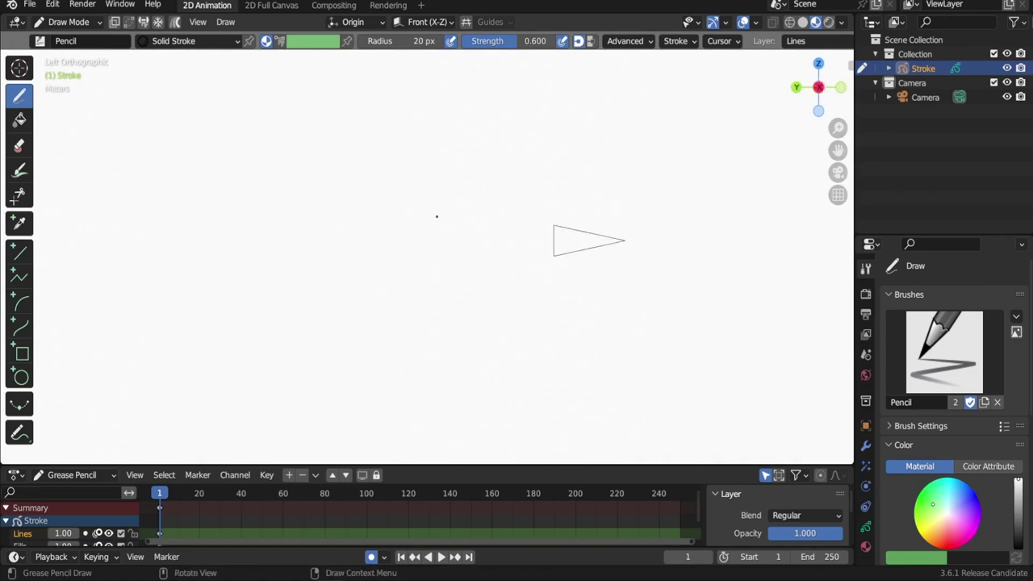
key(KP_1)
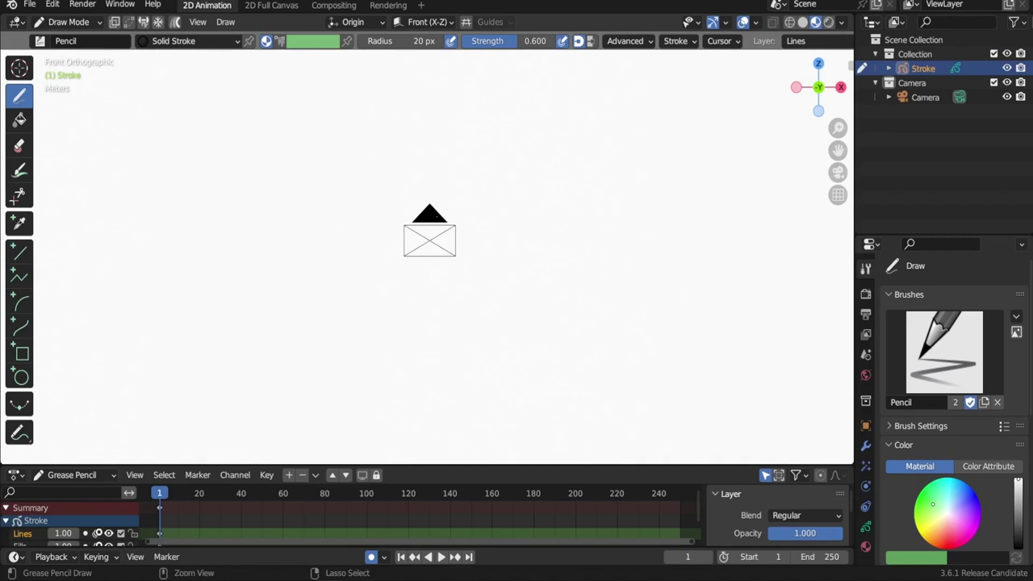
key(ctrl+KP_1)
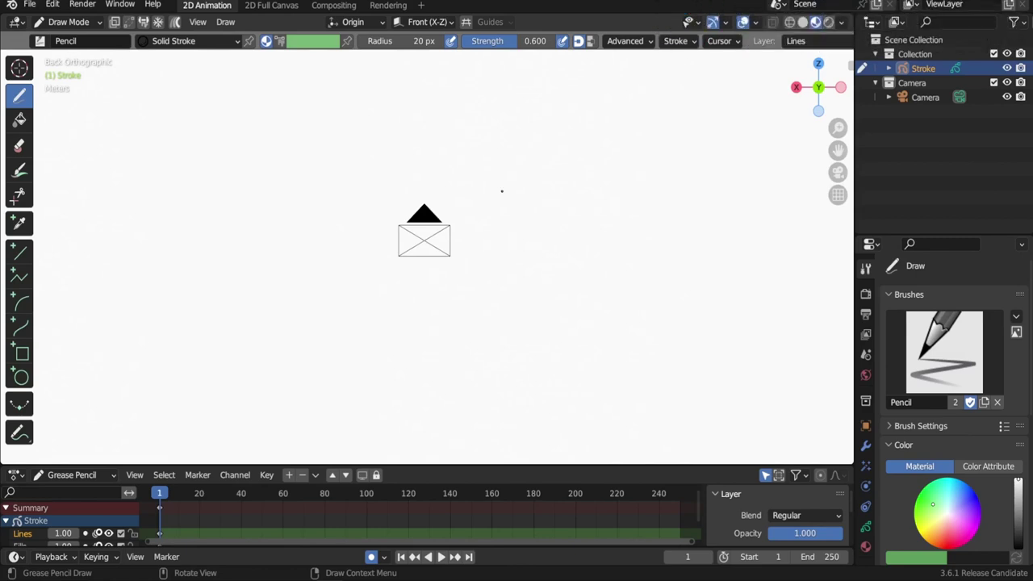
scroll(496, 190, up, 8)
shift+middle_drag(494, 198, 521, 272)
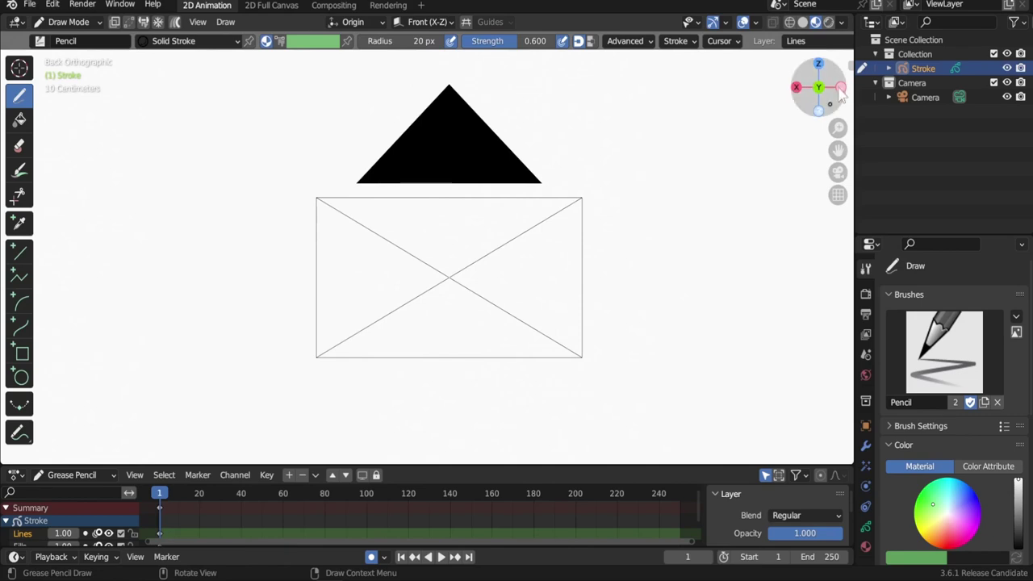
Step: Inspect the scene and camera from the sides, back, front and top, ending in the camera view
click(798, 94)
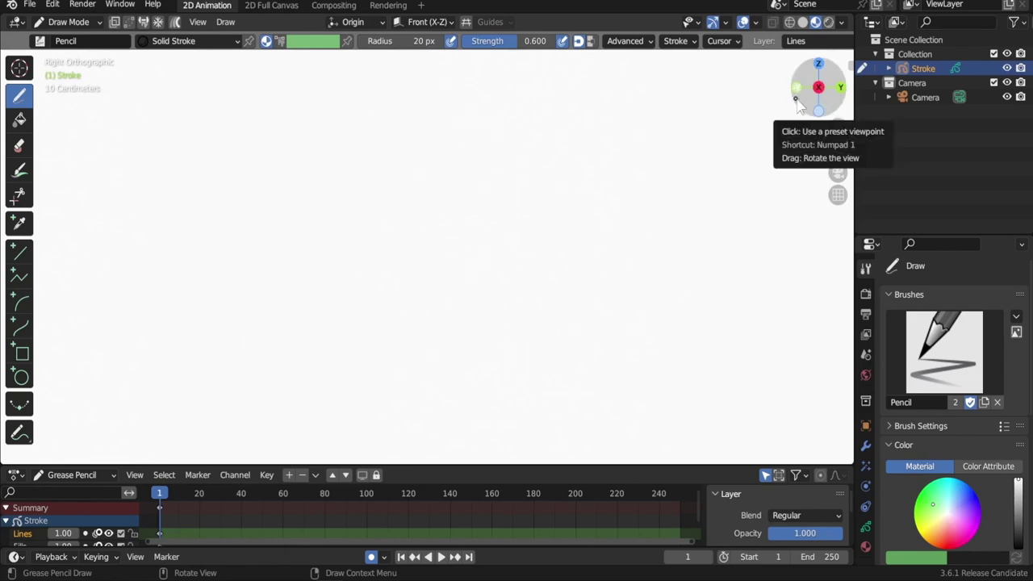
click(820, 88)
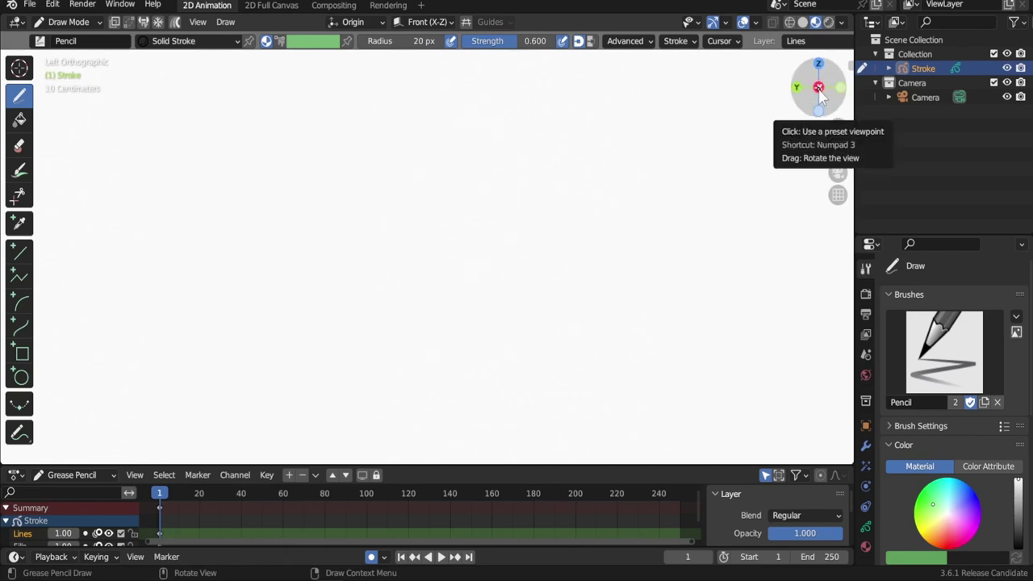
scroll(682, 190, down, 5)
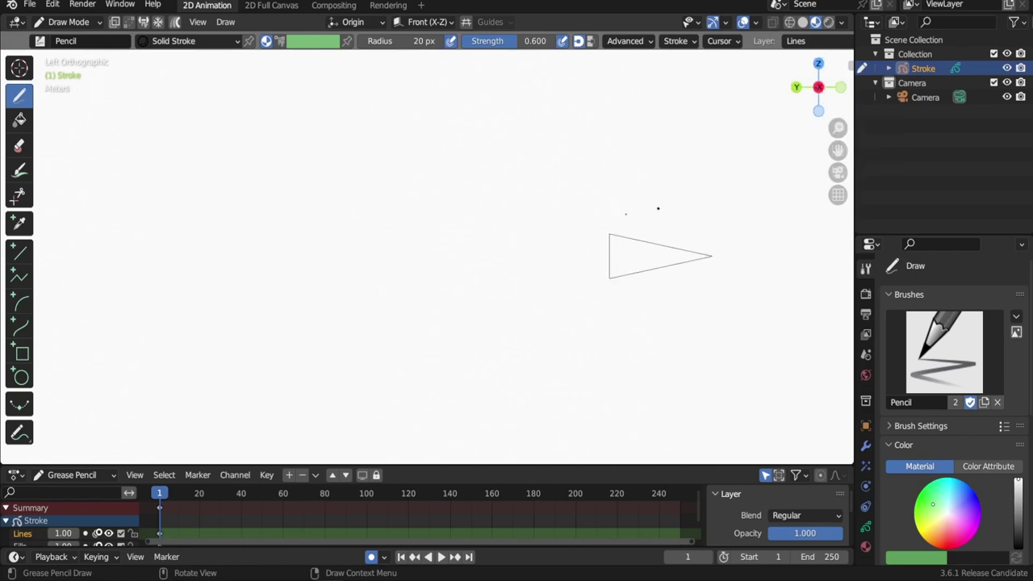
click(796, 86)
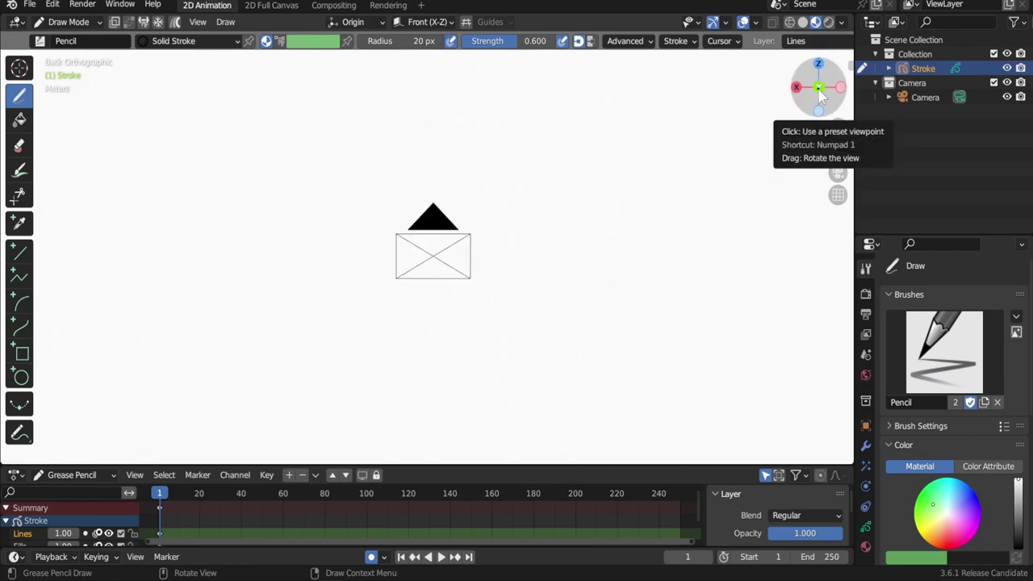
click(821, 95)
click(821, 96)
click(821, 95)
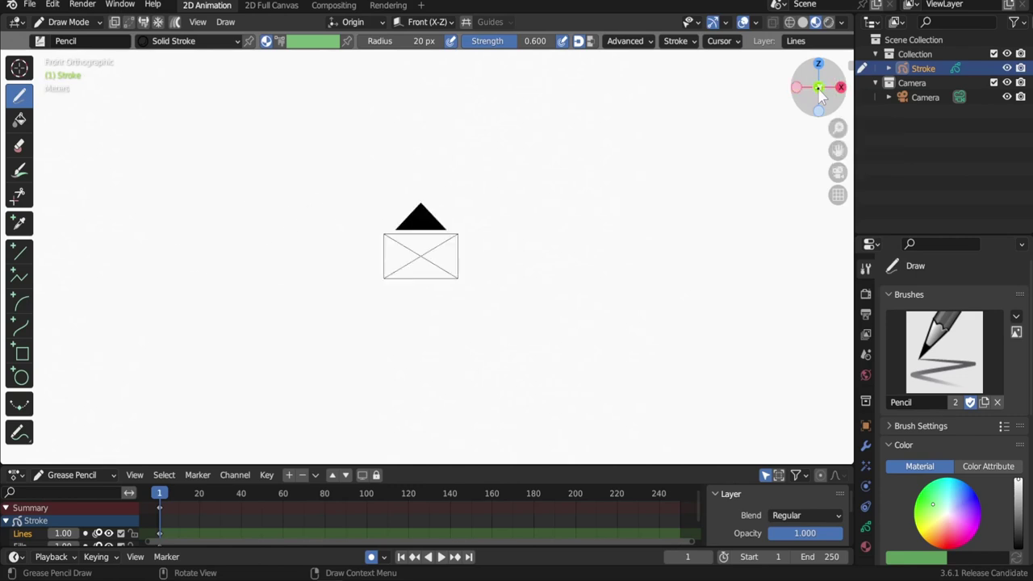
click(818, 64)
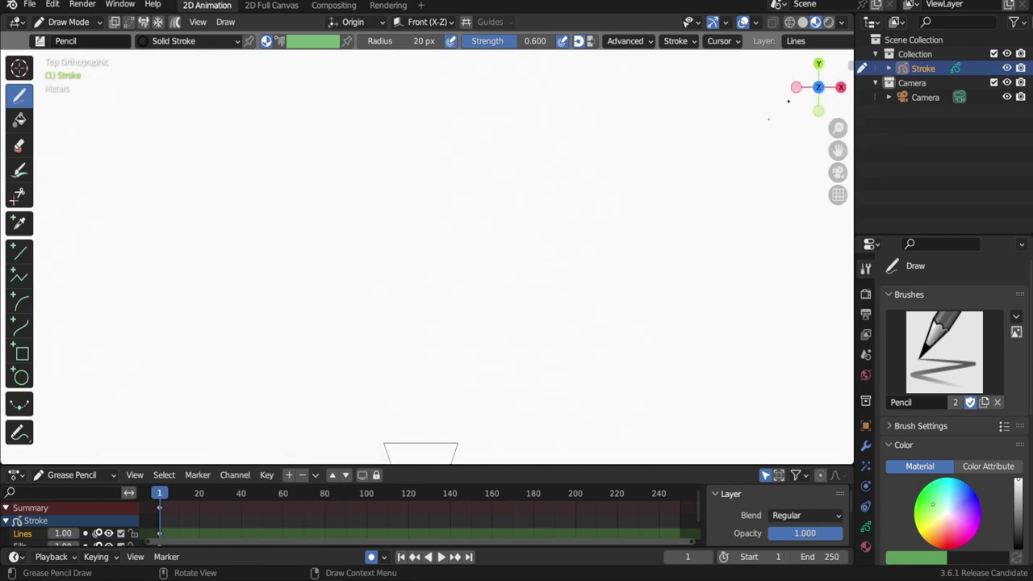
shift+middle_drag(535, 314, 535, 296)
click(821, 93)
click(822, 93)
key(KP_0)
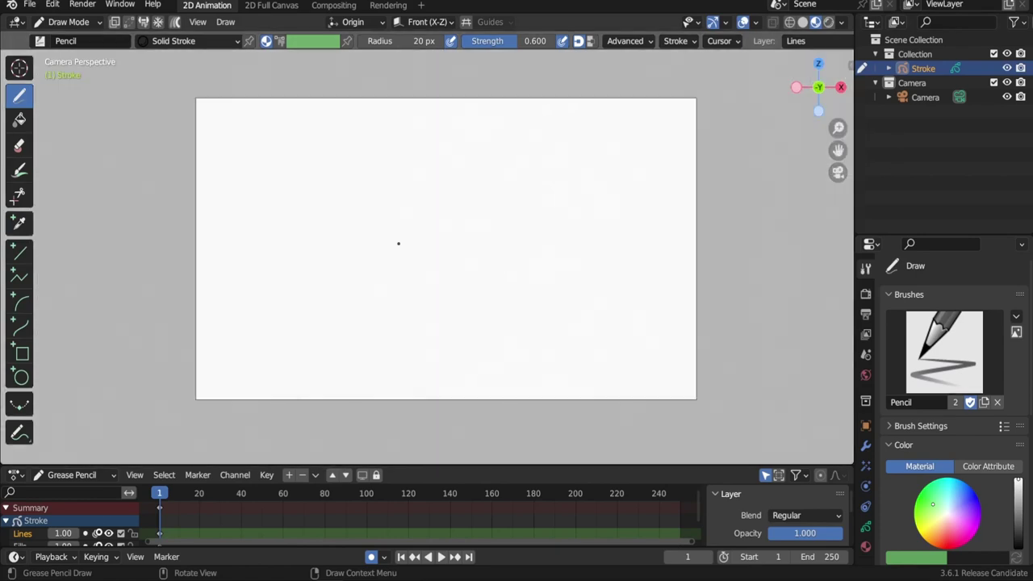
Step: Switch the viewport to the bottom view and return to the camera view
key(grave)
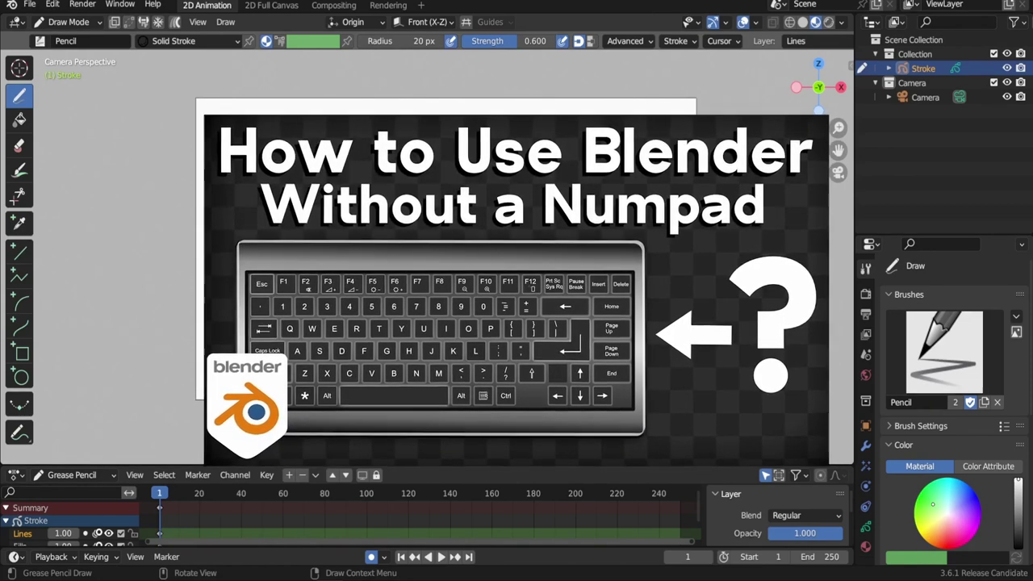
key(b)
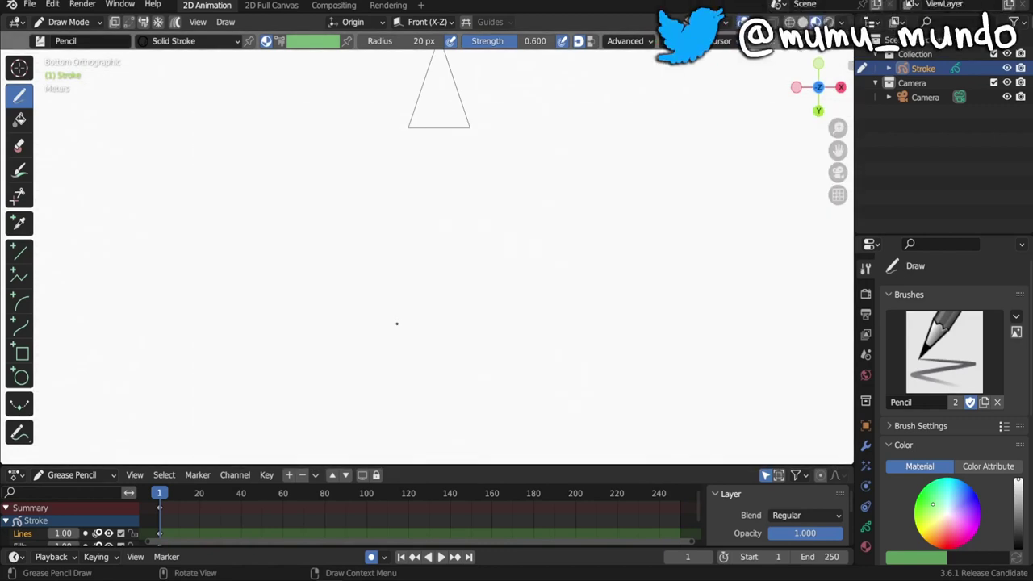
key(grave)
click(299, 376)
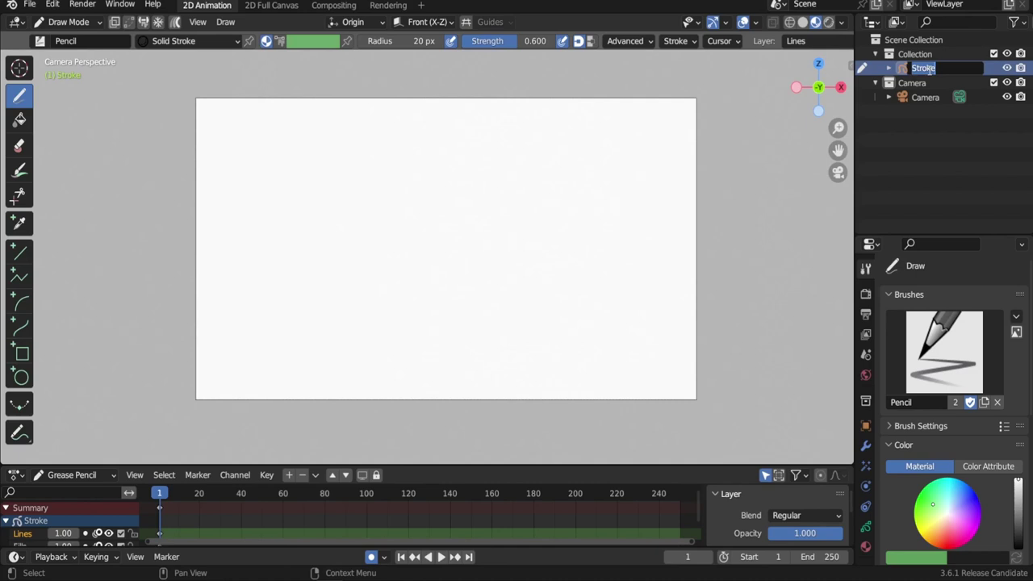
Step: Rename the Stroke object to Whatever and keep it in Draw Mode
text(Whatever)
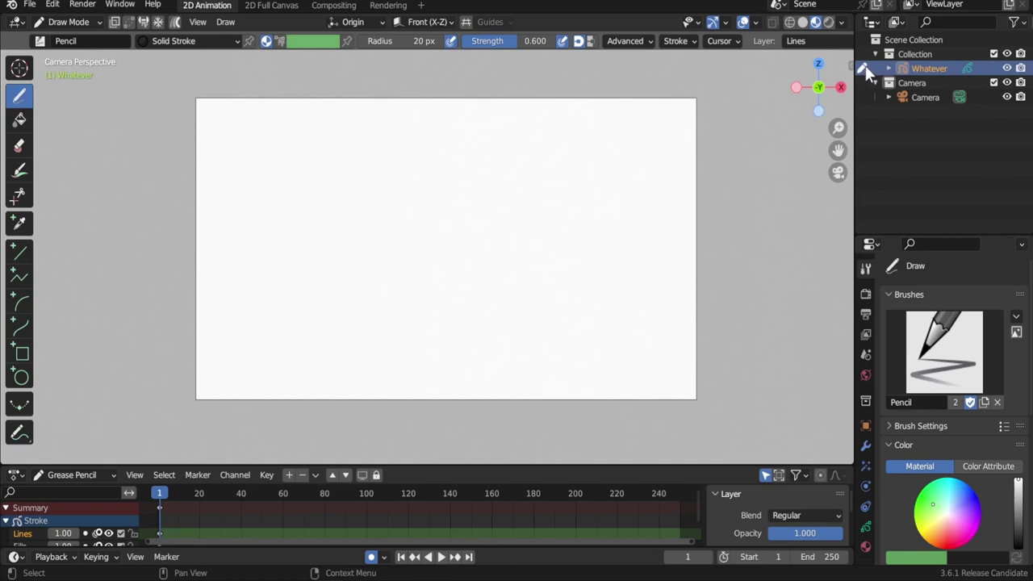
click(83, 22)
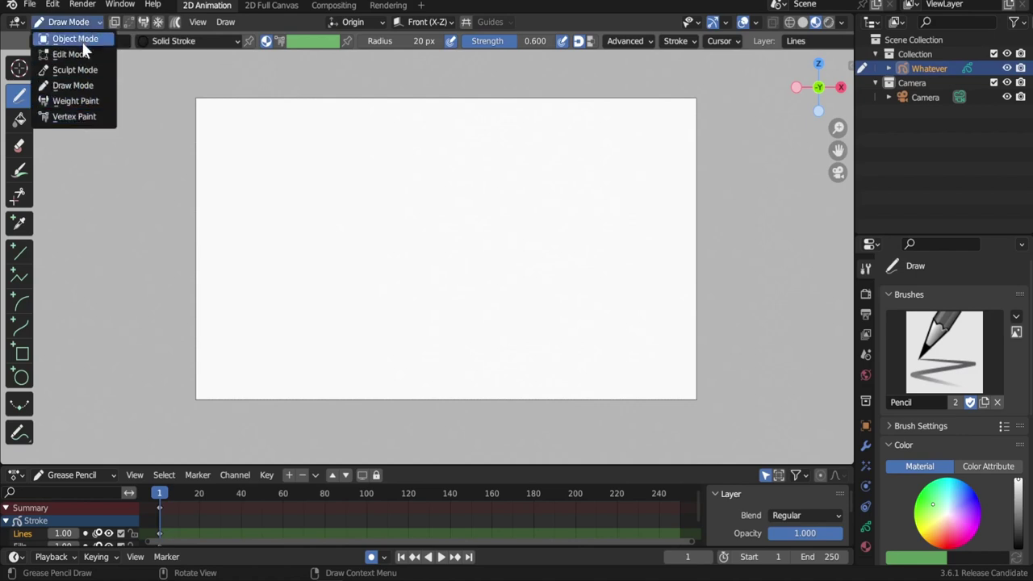
click(82, 86)
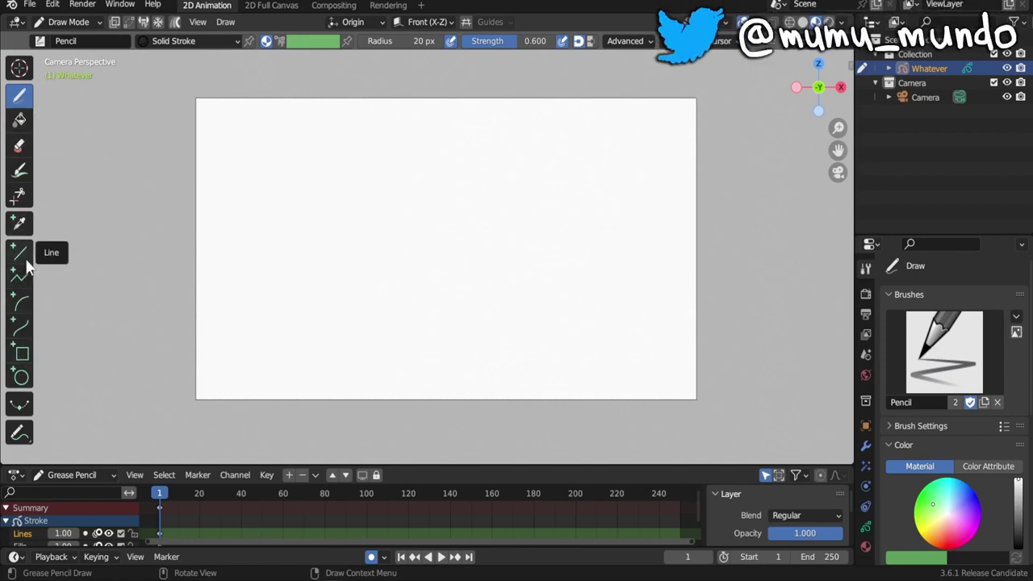
Step: Review the available brushes and the Advanced settings of the Pencil brush
click(46, 43)
key(Escape)
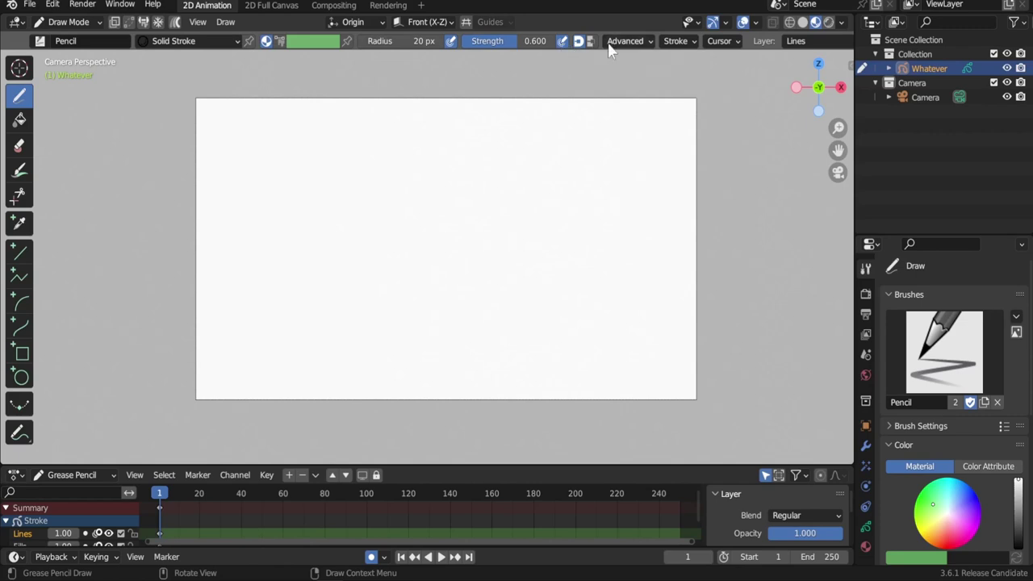
click(641, 44)
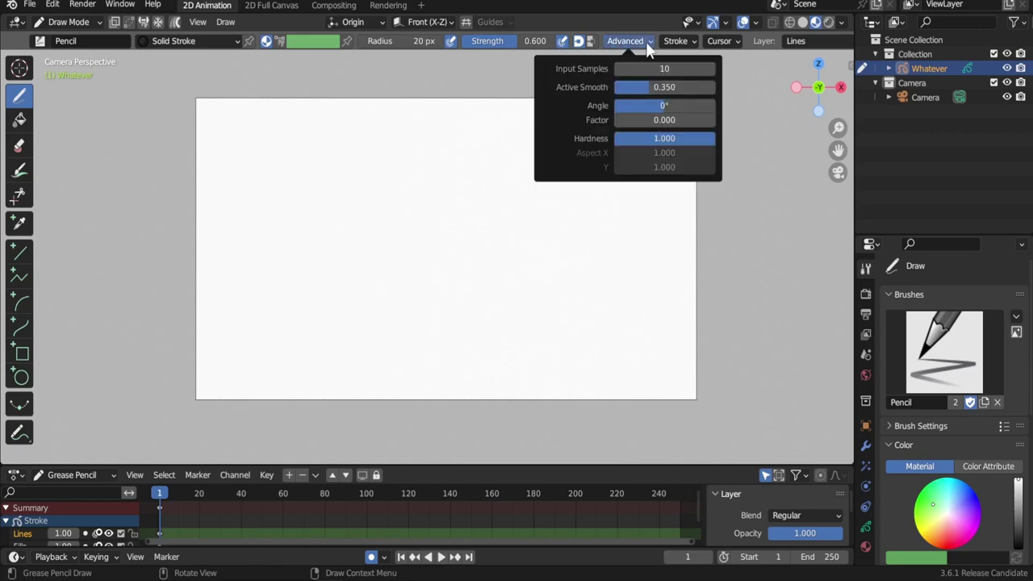
mouse_move(682, 49)
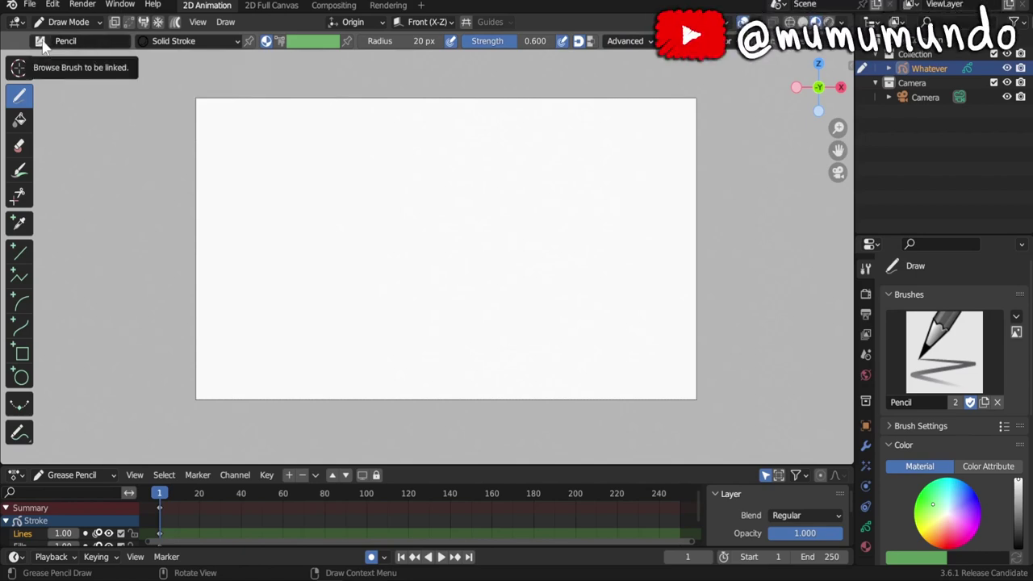
Step: Choose the Pen brush and set its radius to 92 px
click(40, 42)
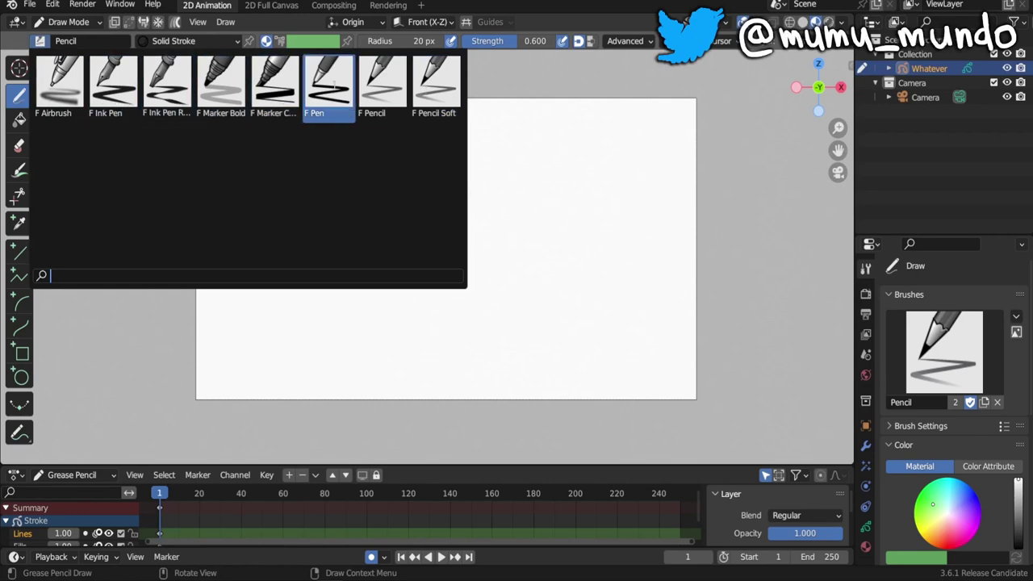
click(334, 83)
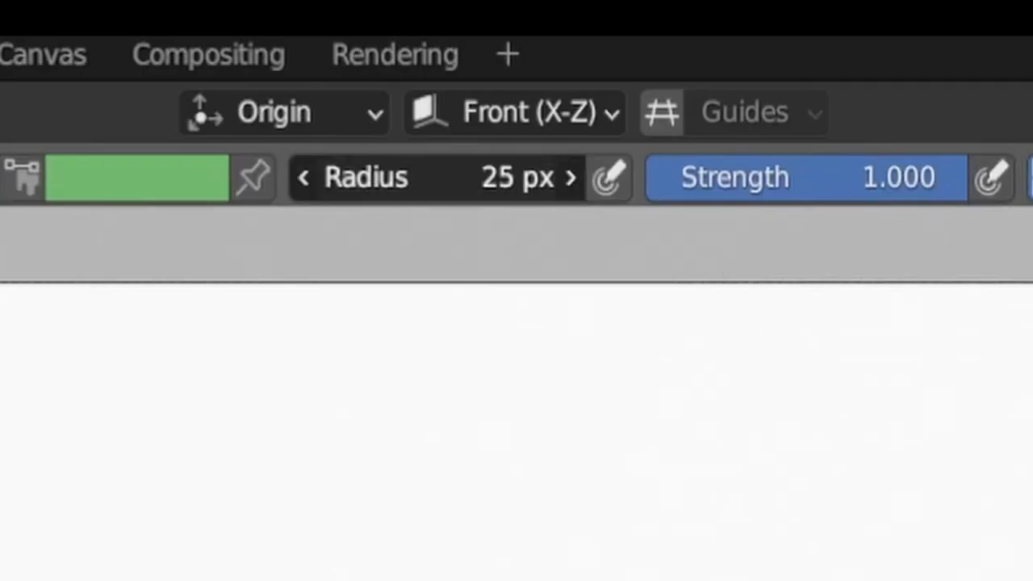
drag(436, 178, 483, 178)
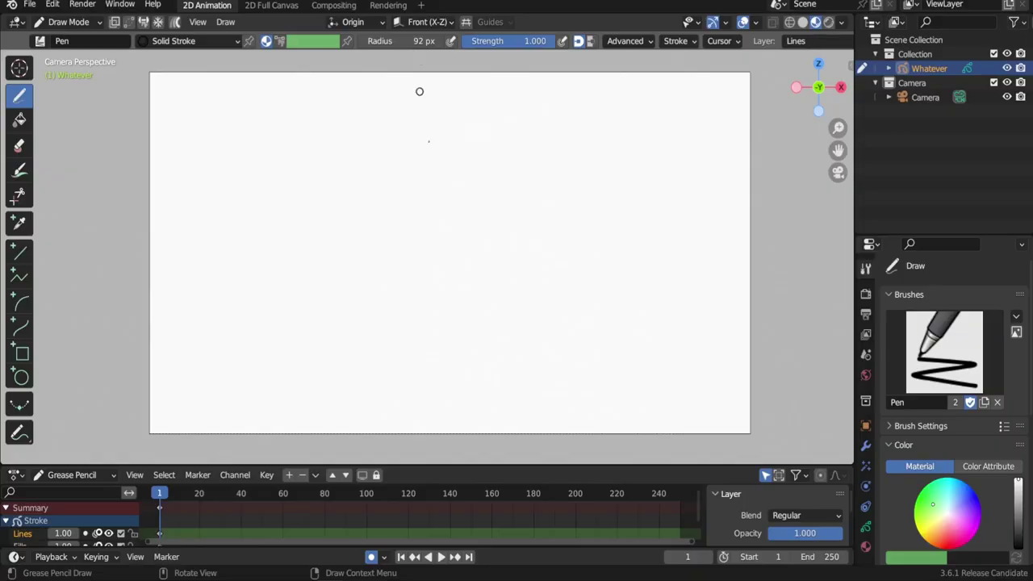
Step: Enlarge the brush to draw a thick horizontal stroke, and draw a thinner one below it at a radius of 214 px
key(f)
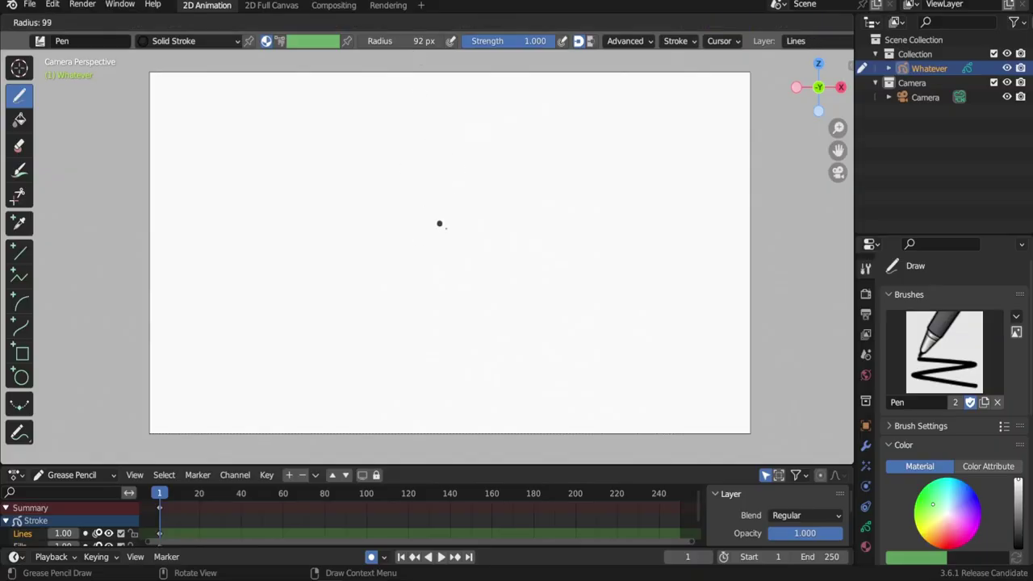
mouse_move(685, 317)
drag(363, 138, 554, 138)
key(f)
click(549, 185)
drag(549, 185, 362, 184)
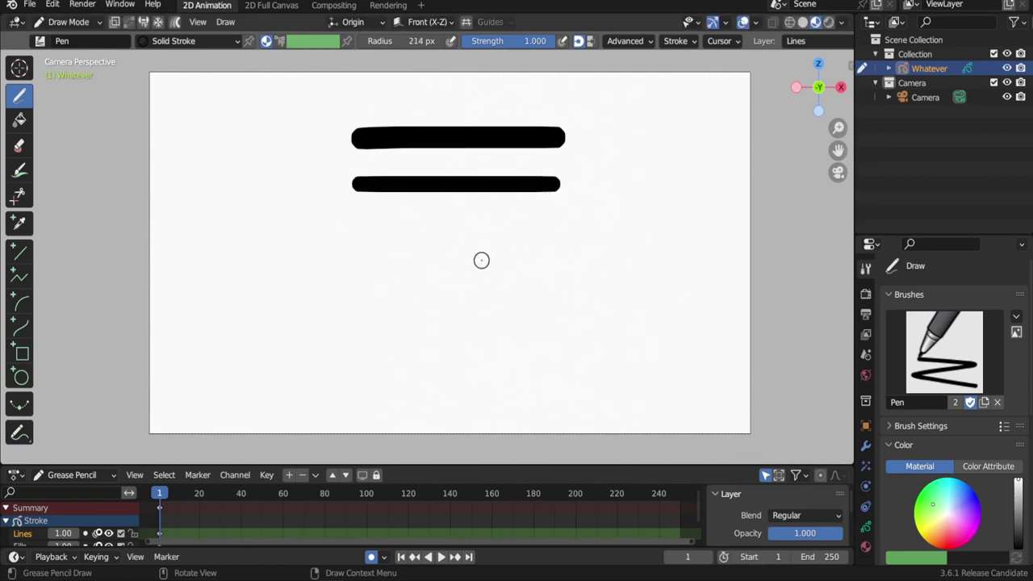
Step: Draw a horizontal stroke at strength 0.403 and a diagonal stroke across the others at strength 0.731
key(shift+f)
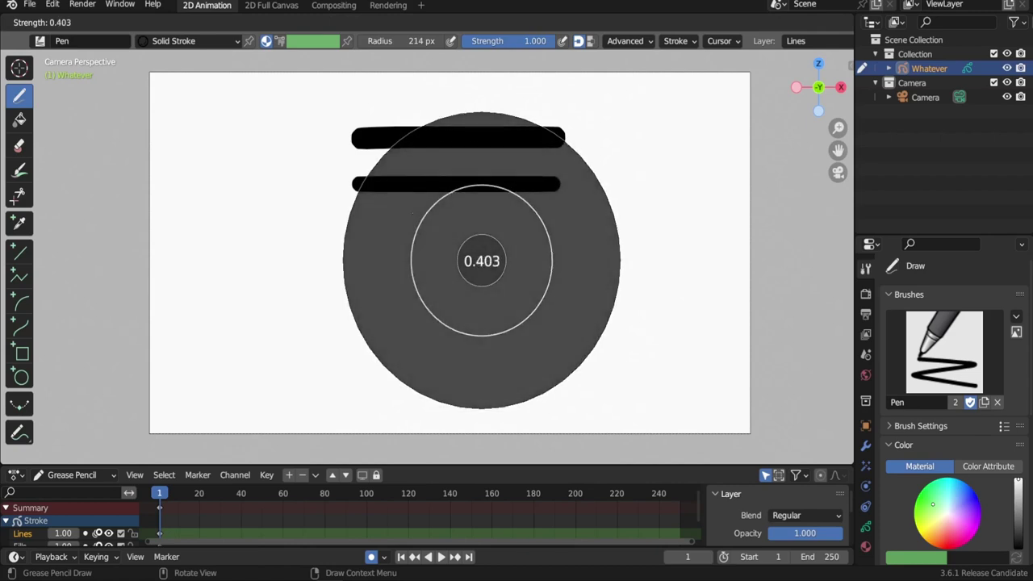
click(412, 212)
drag(564, 225, 321, 224)
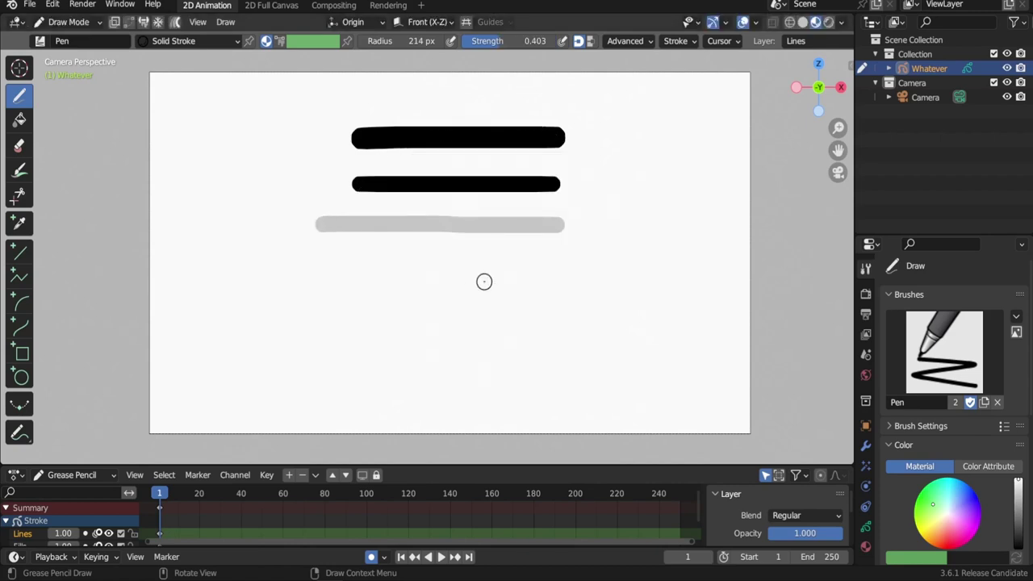
key(shift+f)
click(521, 296)
drag(622, 115, 360, 310)
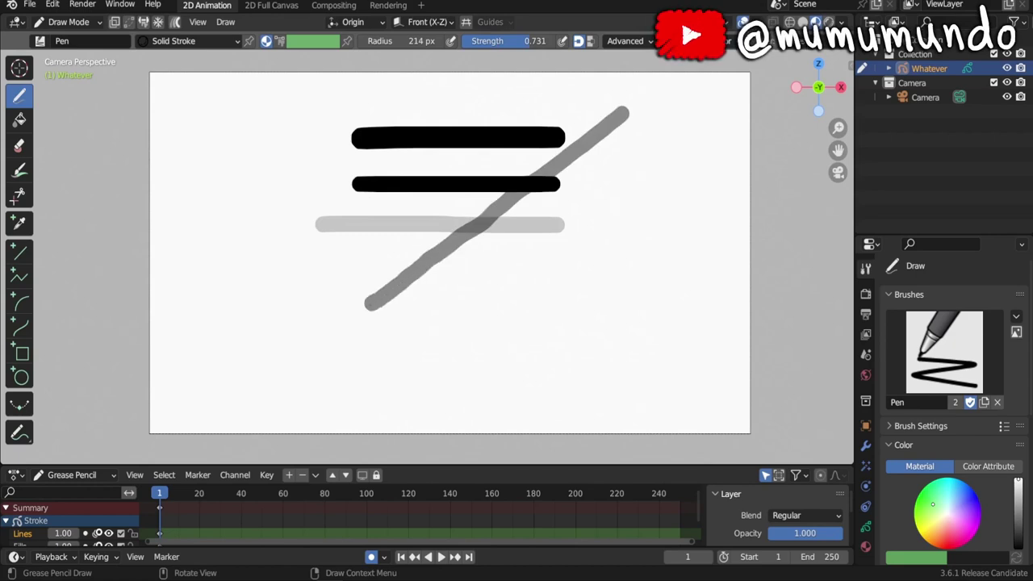
click(209, 41)
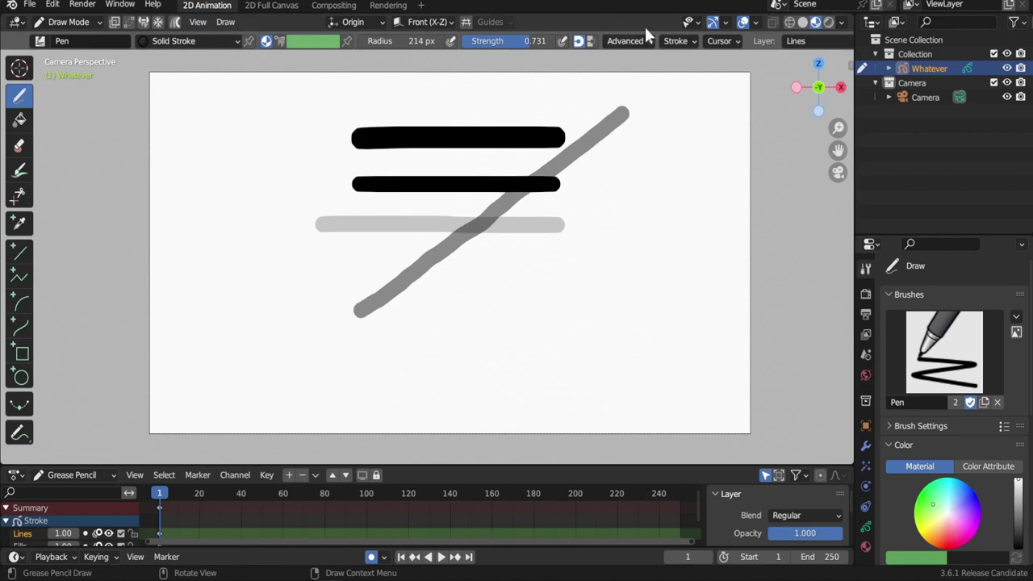
click(40, 40)
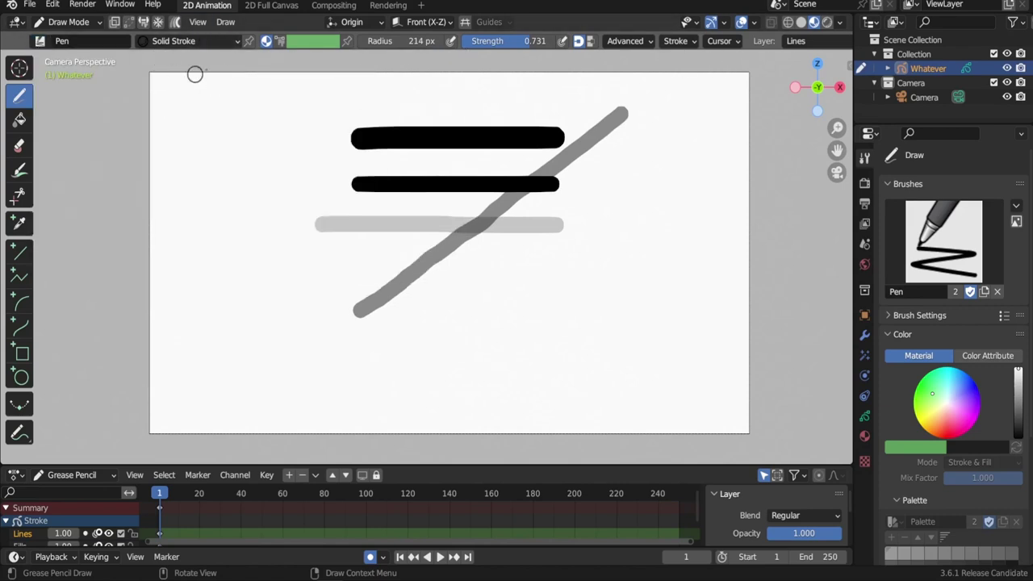
Step: Enlarge the Properties editor and show the Whatever object's material settings with Solid Stroke selected
drag(888, 219, 888, 119)
click(865, 429)
drag(853, 386, 735, 385)
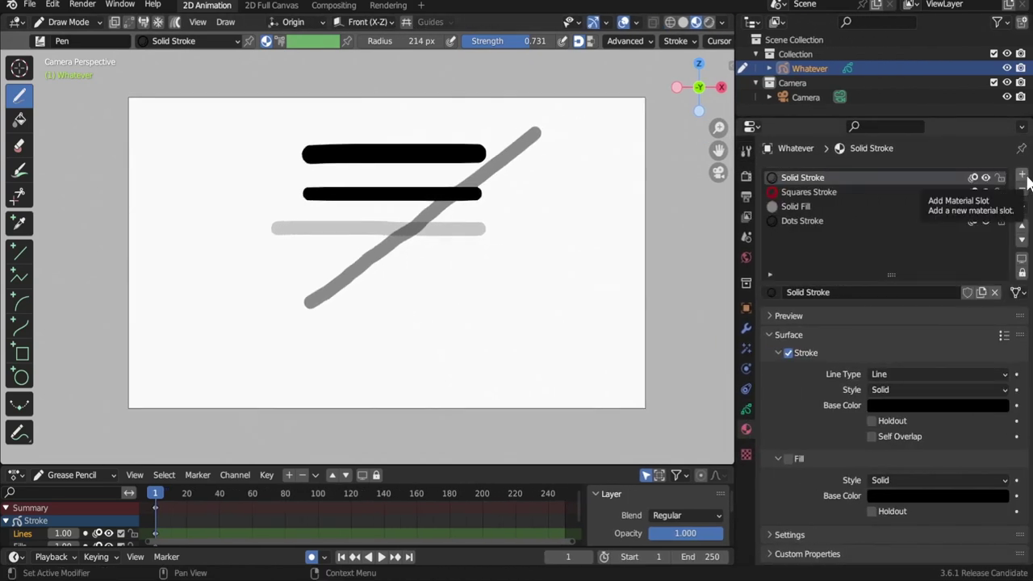
click(858, 192)
click(825, 183)
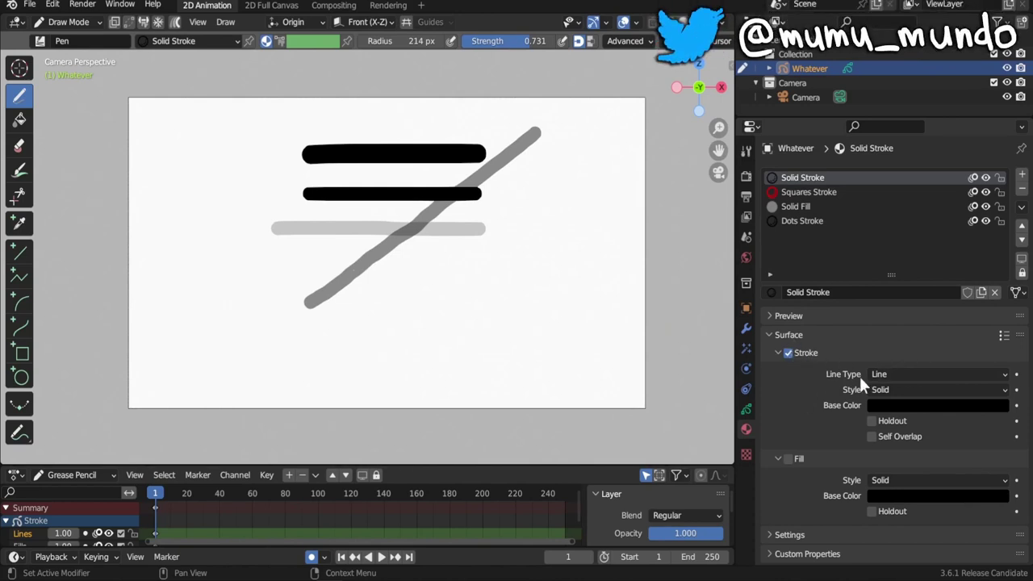
Step: Review the Line Type and Style options of the Solid Stroke material, keeping Line and Solid
click(909, 374)
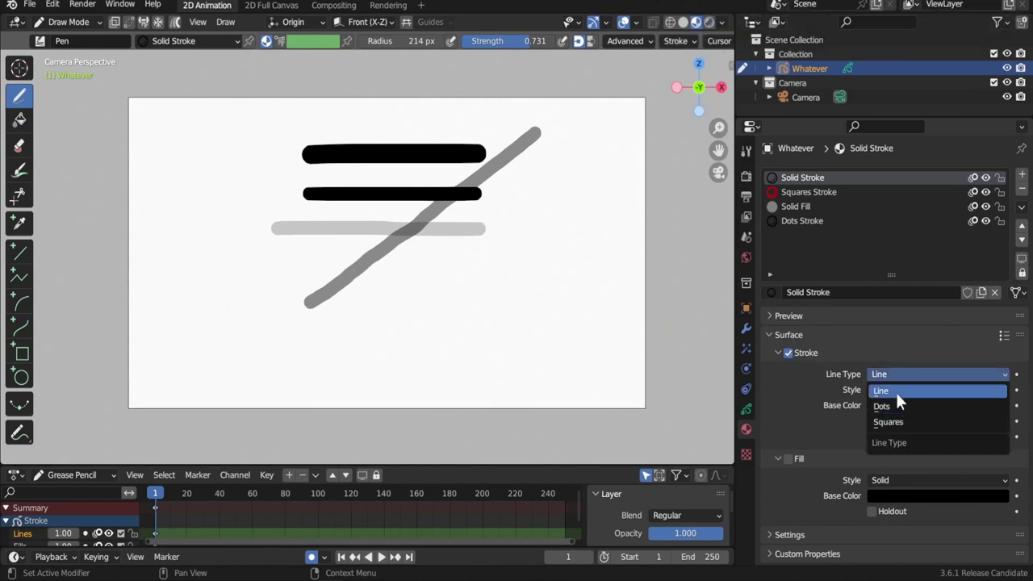
click(898, 391)
click(890, 390)
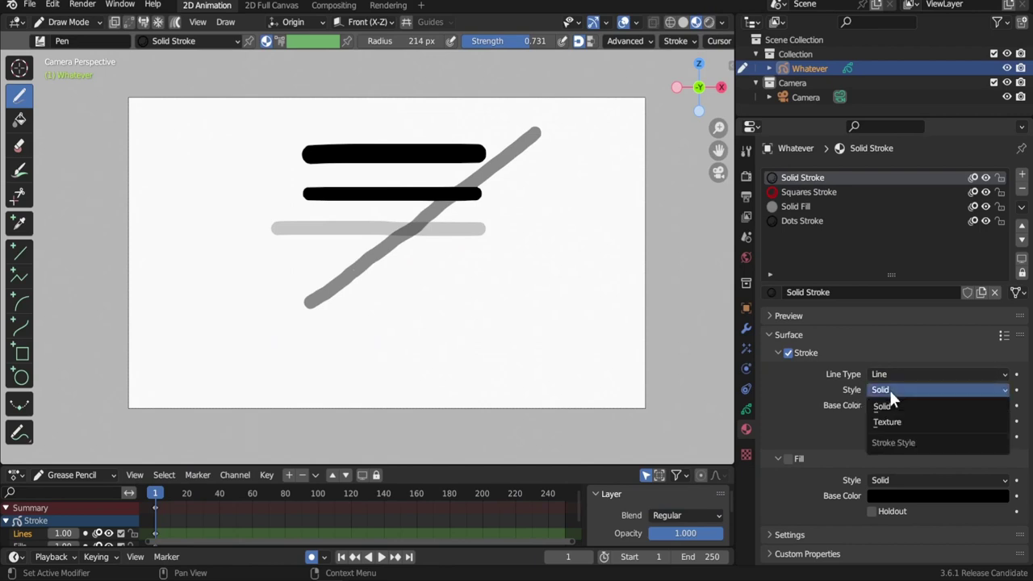
click(886, 422)
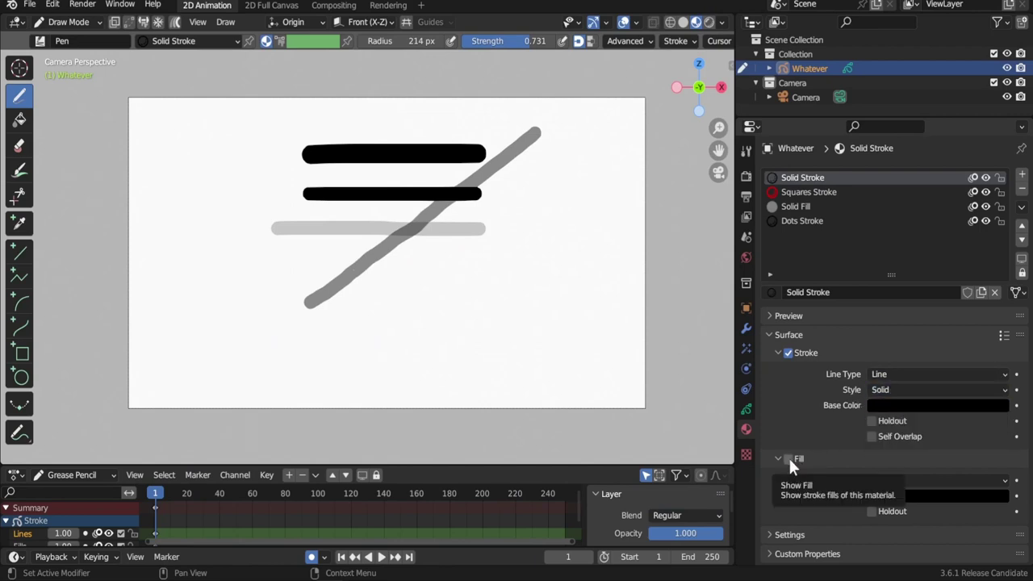
Step: Make Squares Stroke the active material, draw a long red stroke beneath the existing ones and examine it up close
click(815, 192)
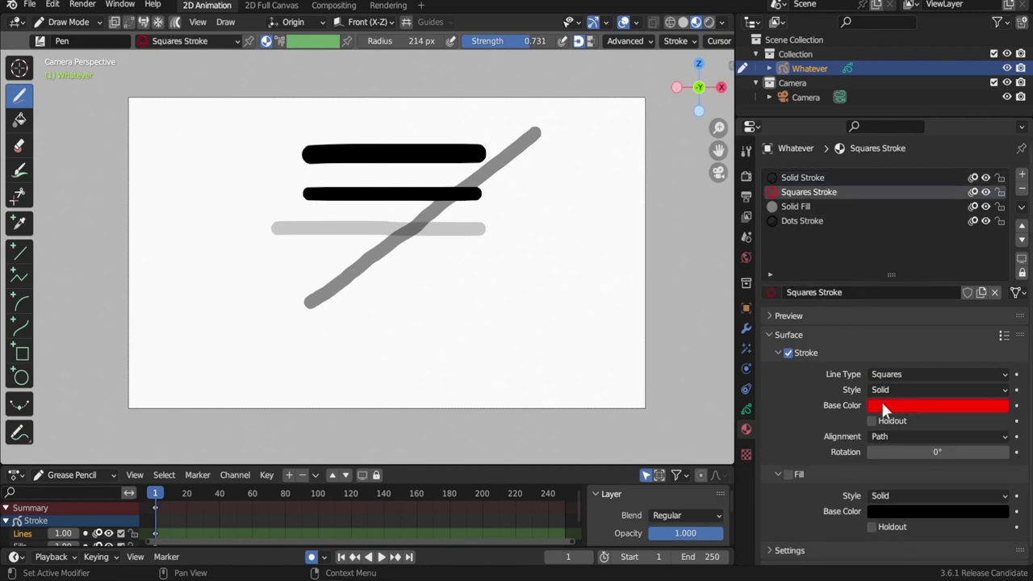
click(928, 406)
click(915, 374)
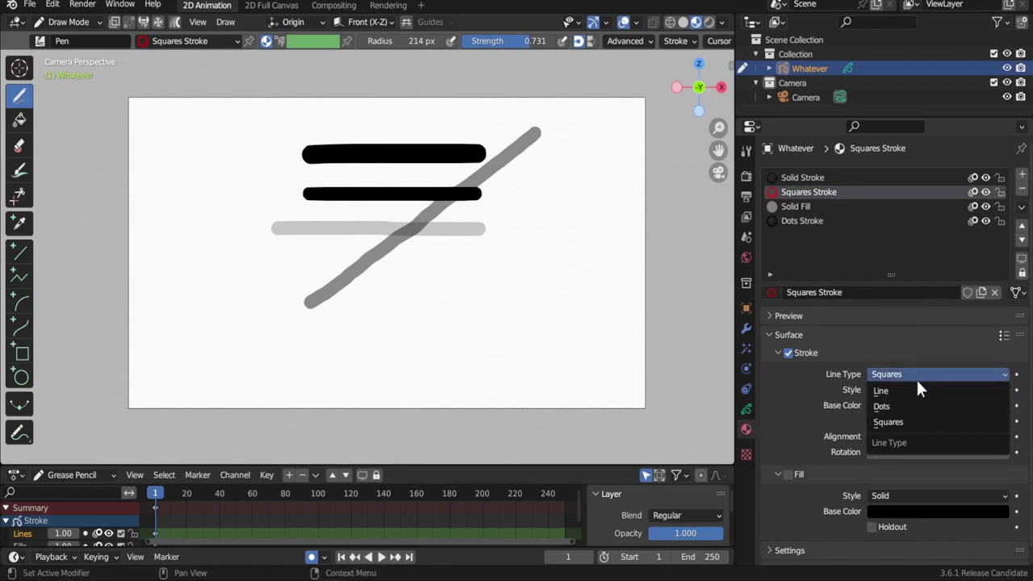
click(913, 374)
drag(185, 312, 531, 272)
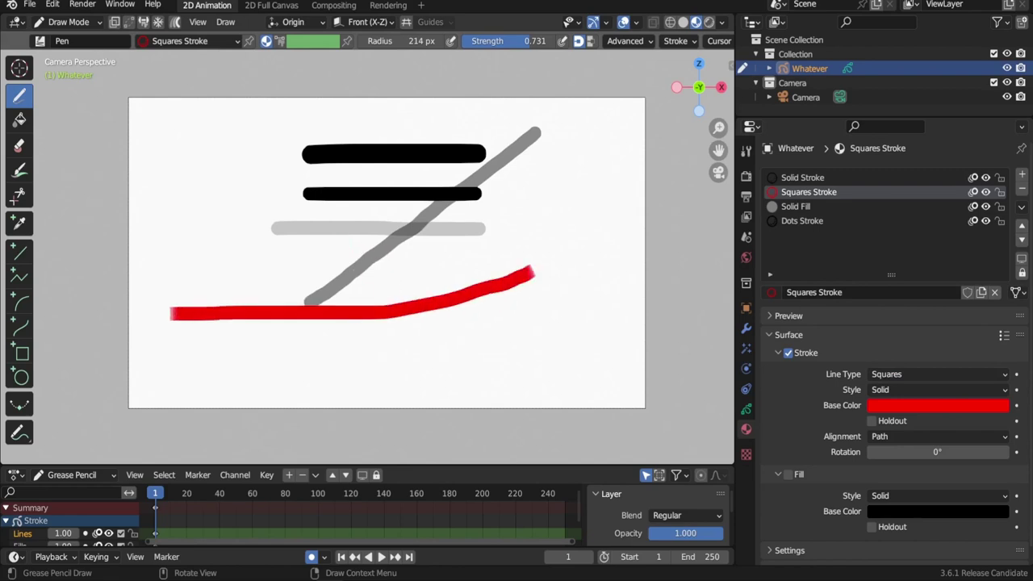
scroll(409, 369, up, 6)
shift+middle_drag(465, 359, 393, 181)
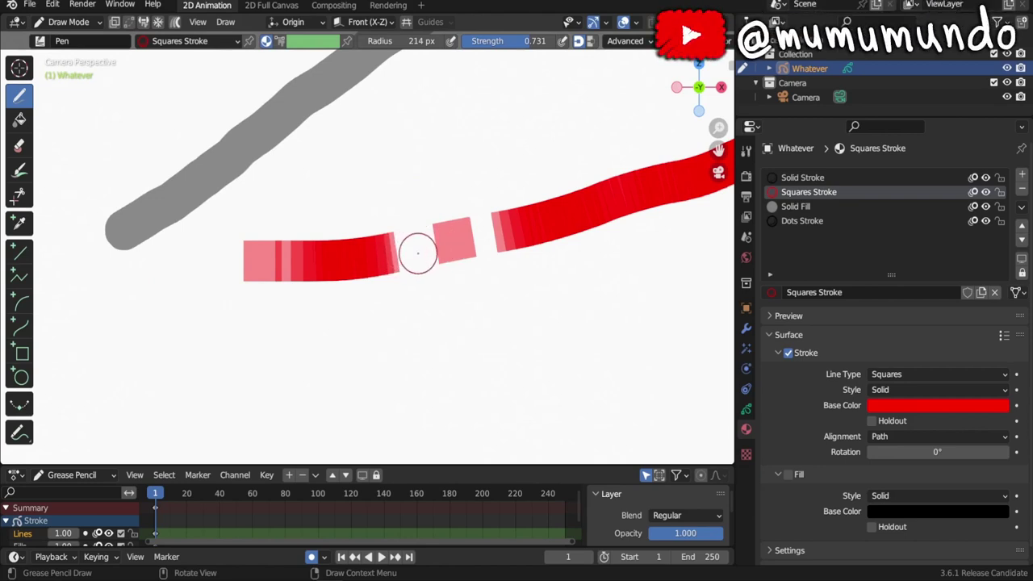
Step: Review the Line Type options of Squares Stroke, keeping Squares, and switch the Whatever object to Edit Mode with point selection
click(938, 374)
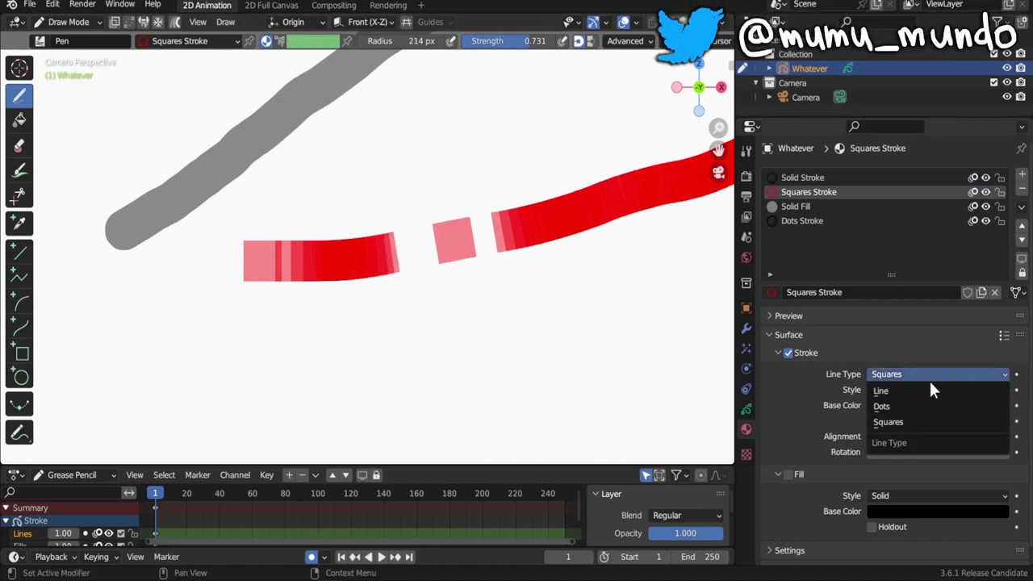
click(885, 422)
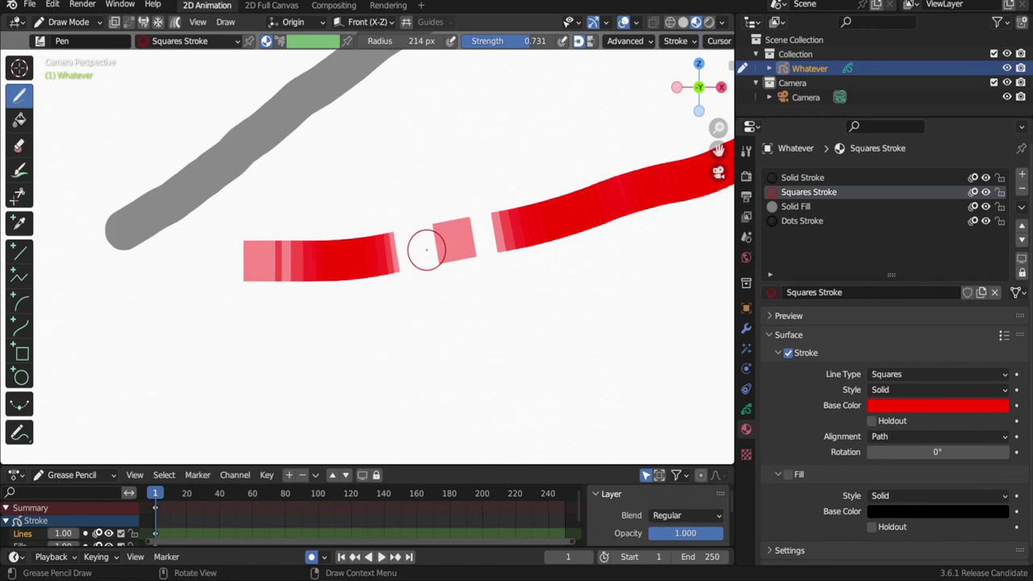
key(Tab)
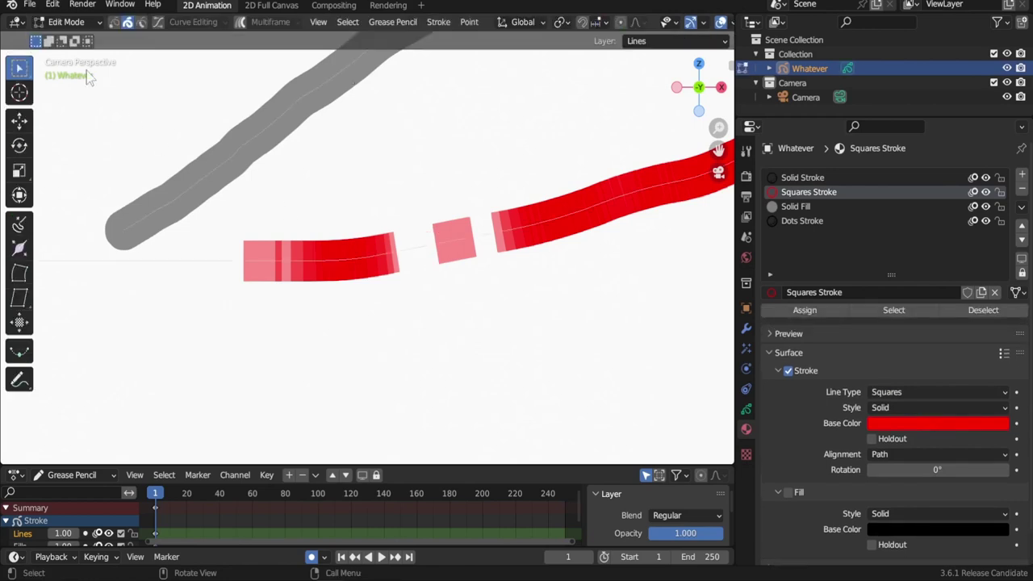
click(115, 24)
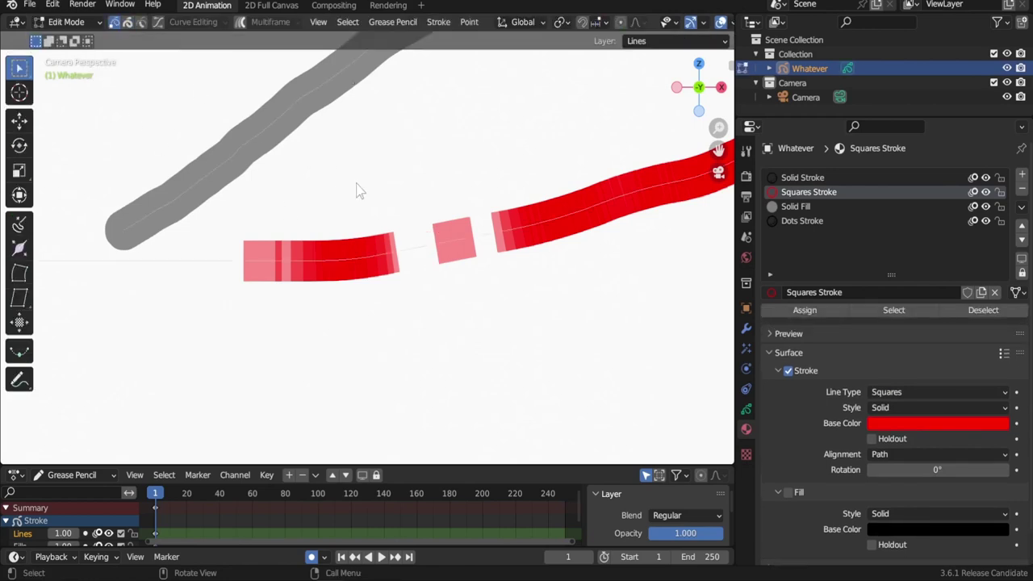
Step: Move the red stroke point just before the gap well above the rest of the stroke
key(a)
scroll(444, 342, up, 3)
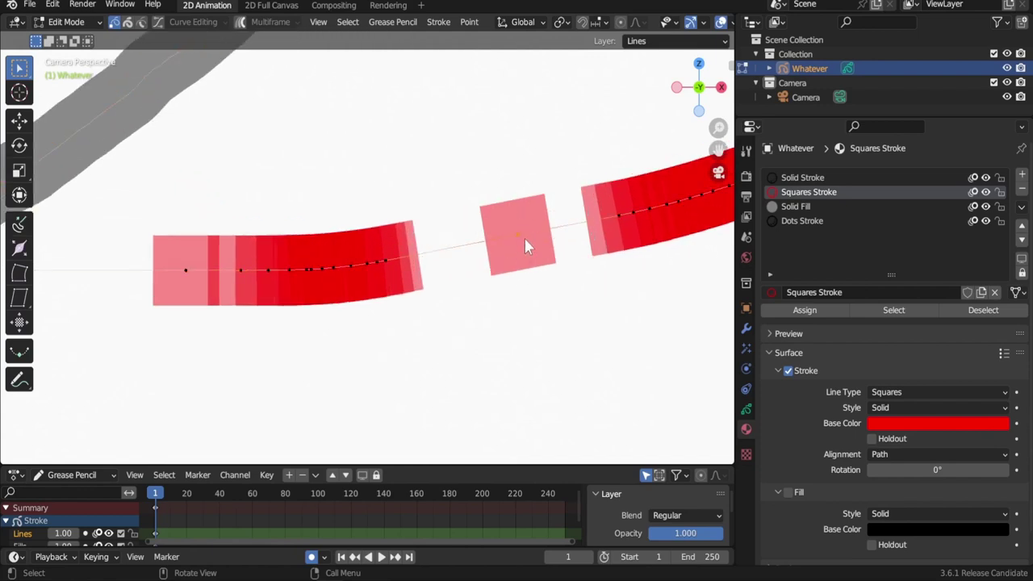
click(387, 260)
key(g)
click(387, 313)
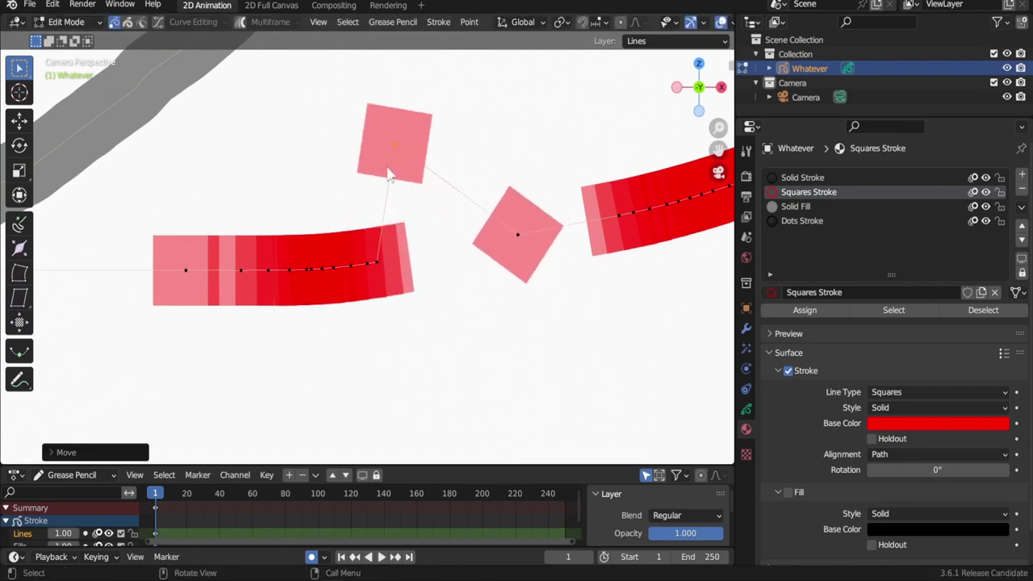
Step: Compare the Dots and Line line types on the Squares Stroke material and set the line type back to Squares
click(906, 390)
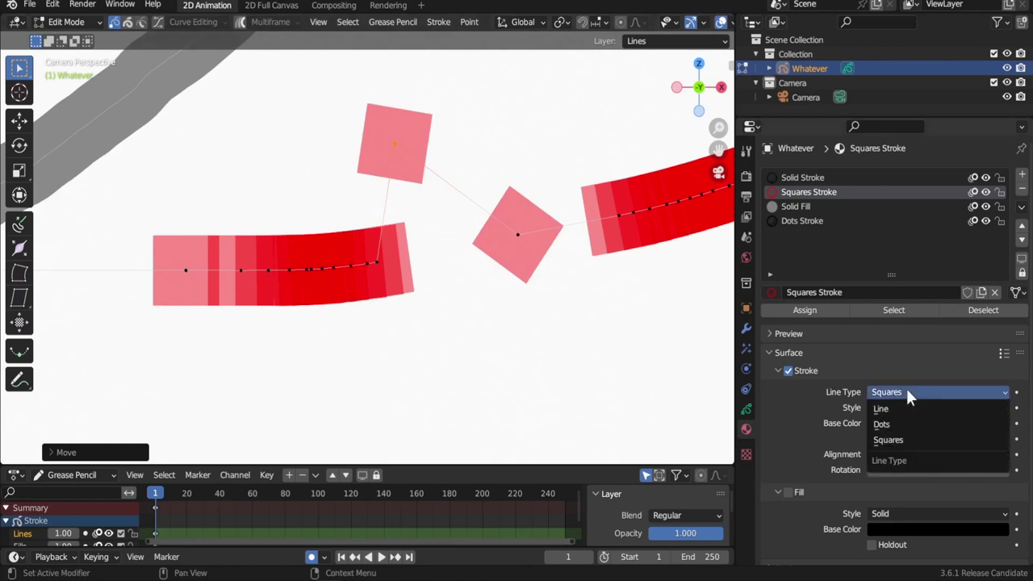
click(895, 425)
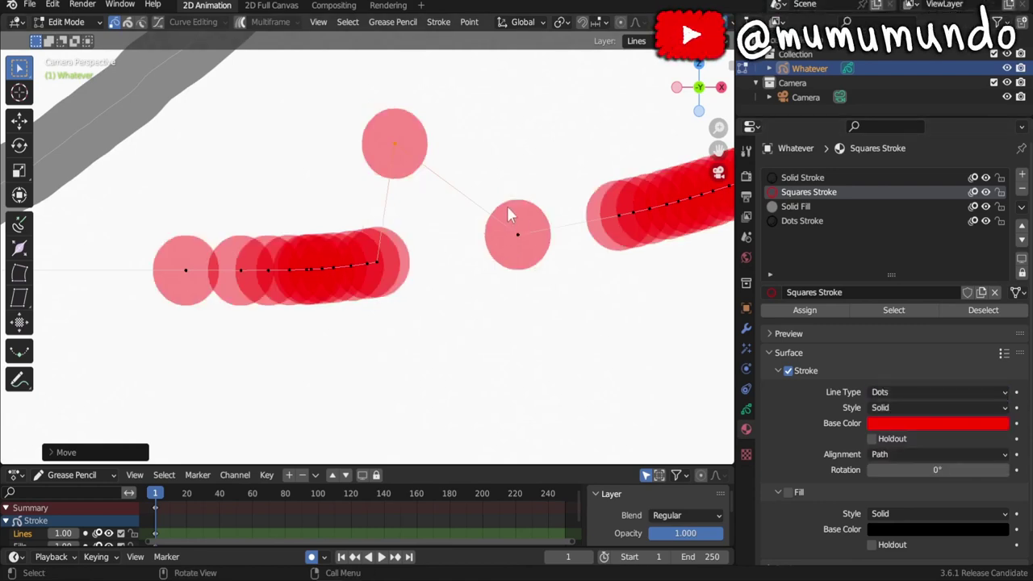
click(908, 392)
click(905, 409)
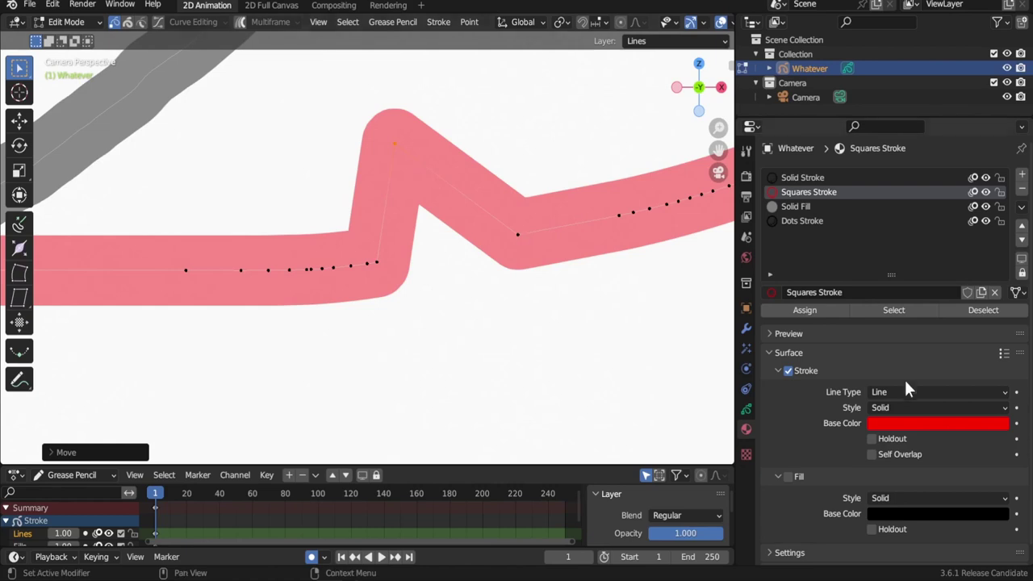
click(898, 393)
click(895, 435)
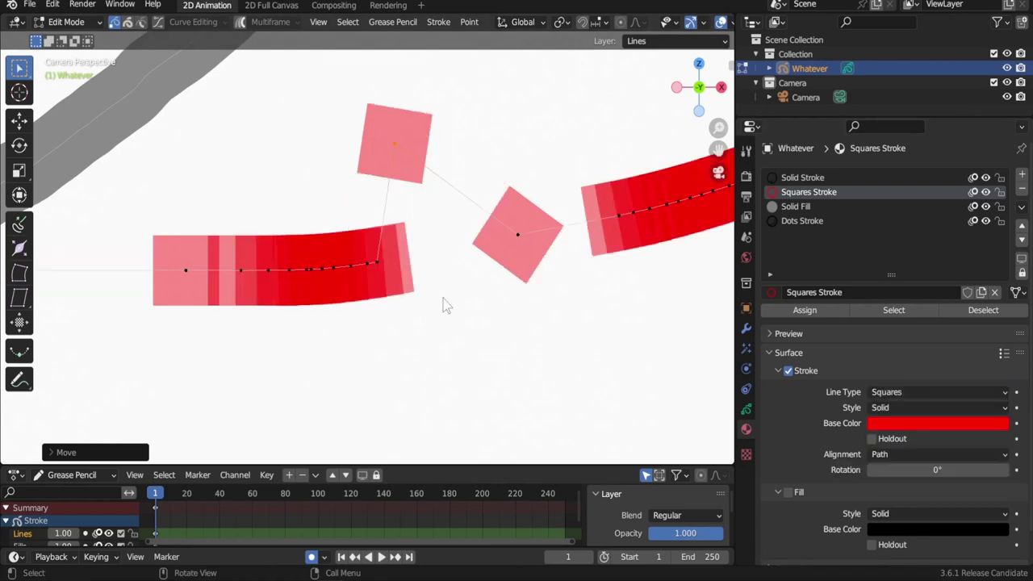
Step: Return to Draw Mode with the whole canvas in view and make Solid Fill the active material
key(Tab)
scroll(444, 291, down, 6)
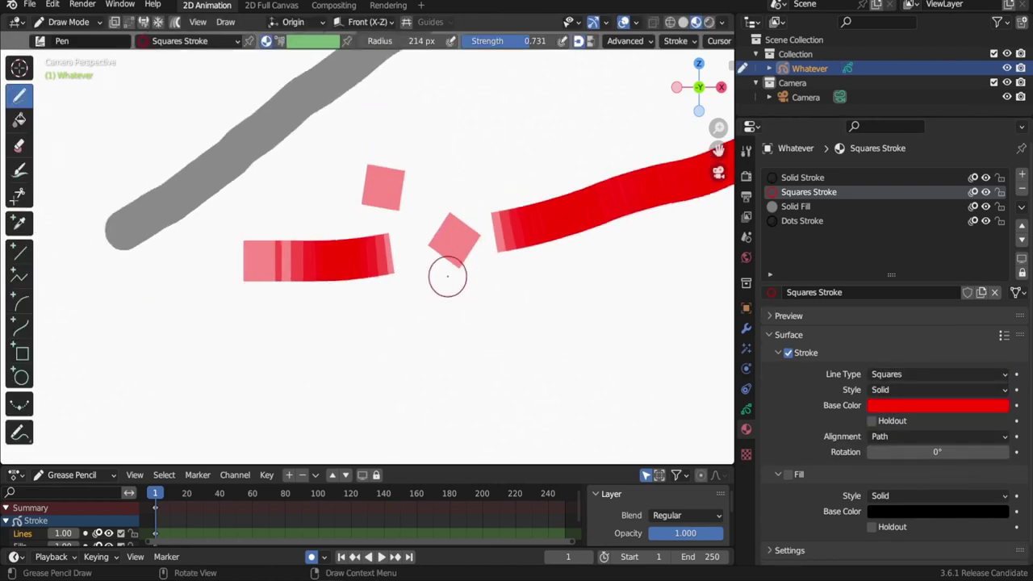
click(803, 206)
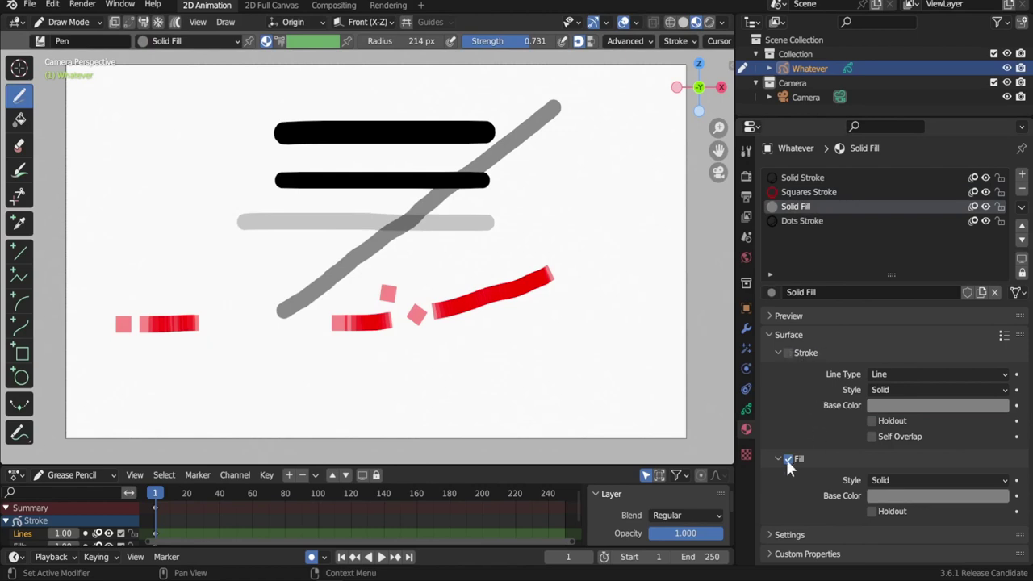
Step: Review the Fill styles of the Solid Fill material, keeping Solid, and draw two rounded filled shapes near opposite sides of the canvas
click(925, 479)
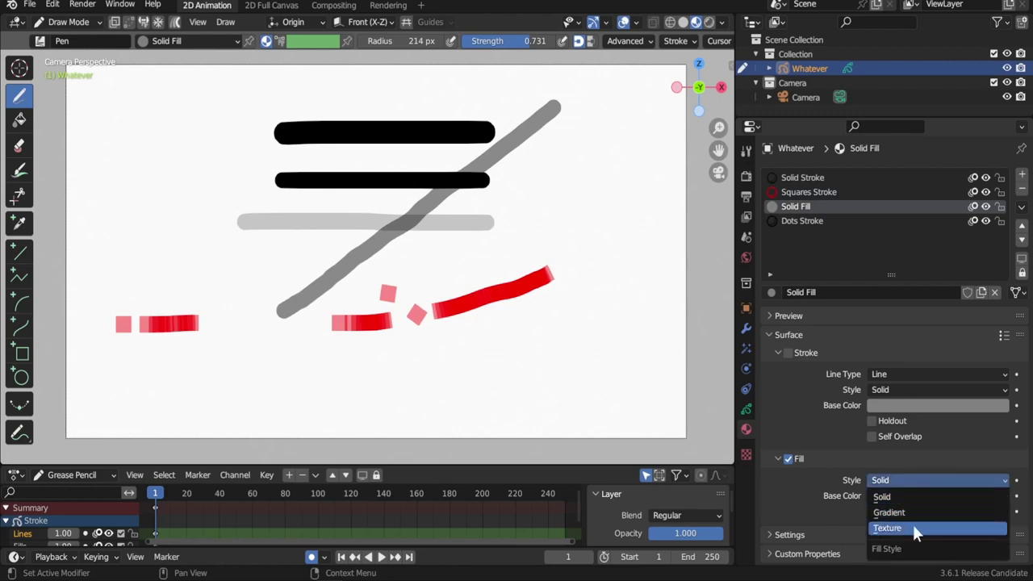
click(896, 495)
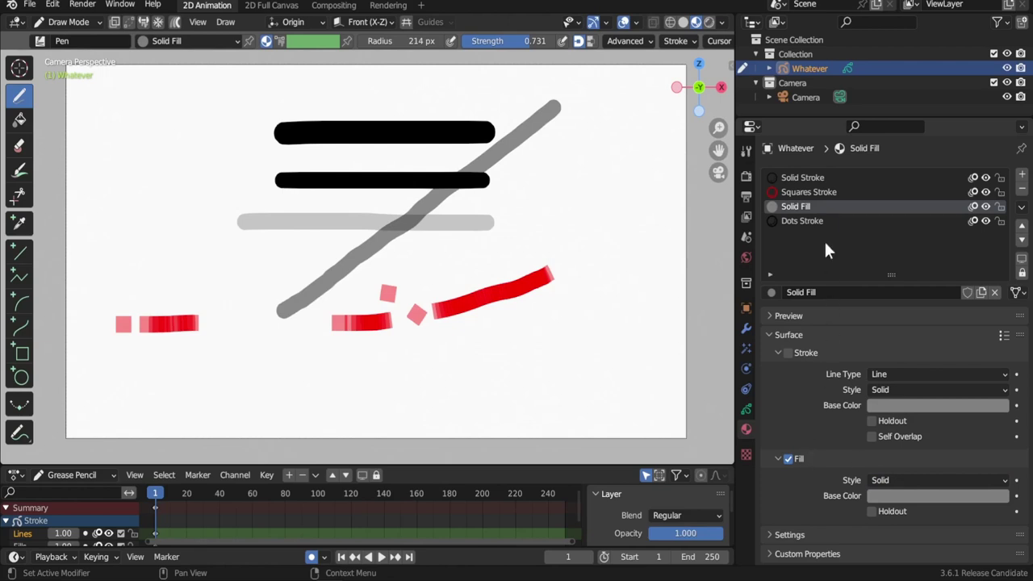
mouse_move(202, 159)
mouse_down()
mouse_move(164, 130)
mouse_move(110, 168)
mouse_move(129, 243)
mouse_move(208, 214)
mouse_up()
mouse_move(569, 218)
mouse_down()
mouse_move(640, 198)
mouse_move(582, 267)
mouse_move(569, 225)
mouse_up()
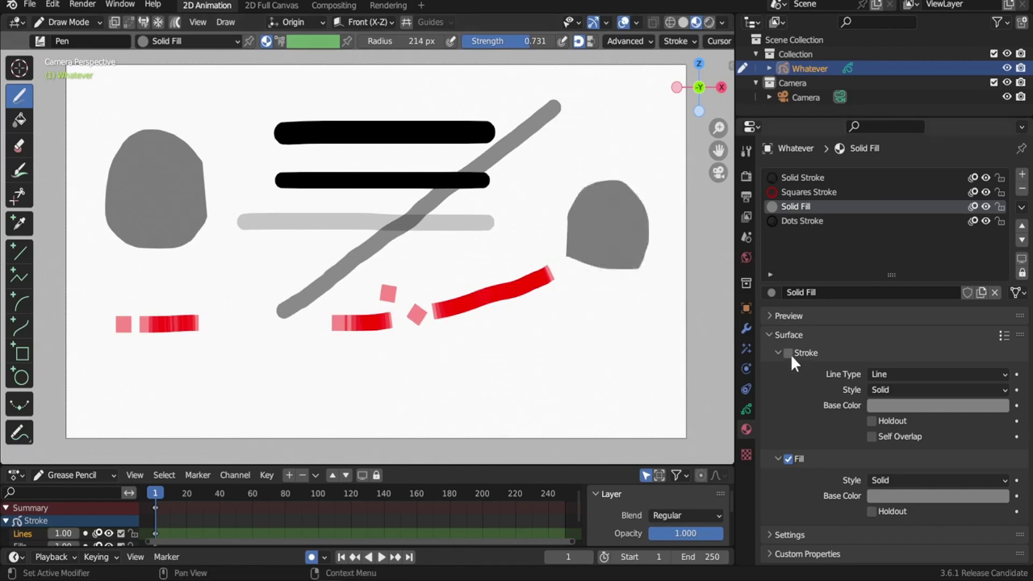
Step: Set Solid Fill's stroke base color to blue (hue 0.665, saturation 1.000, value 1.000), enable its Stroke and inspect the outlined shapes
click(885, 405)
click(979, 219)
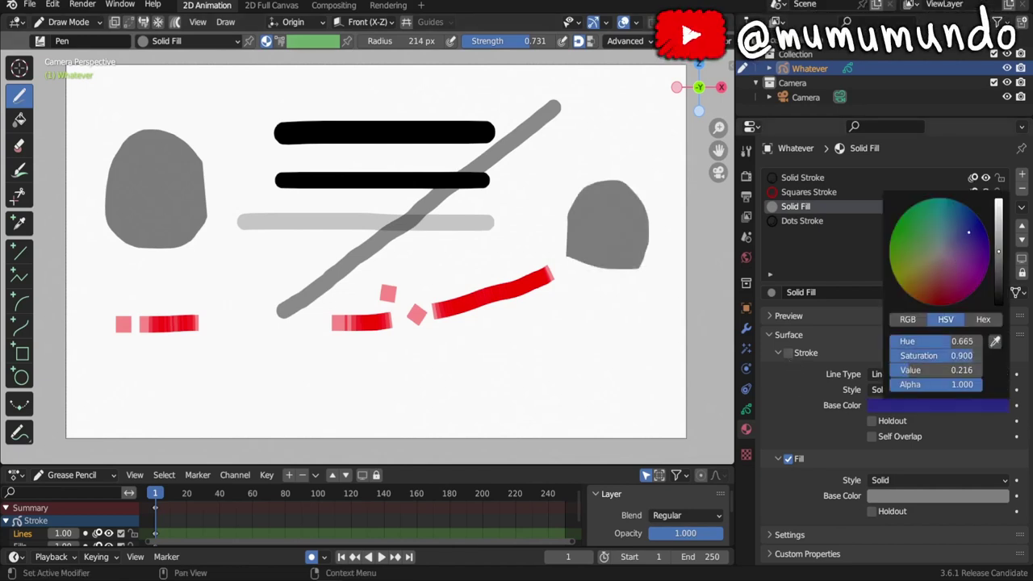
drag(998, 252, 998, 203)
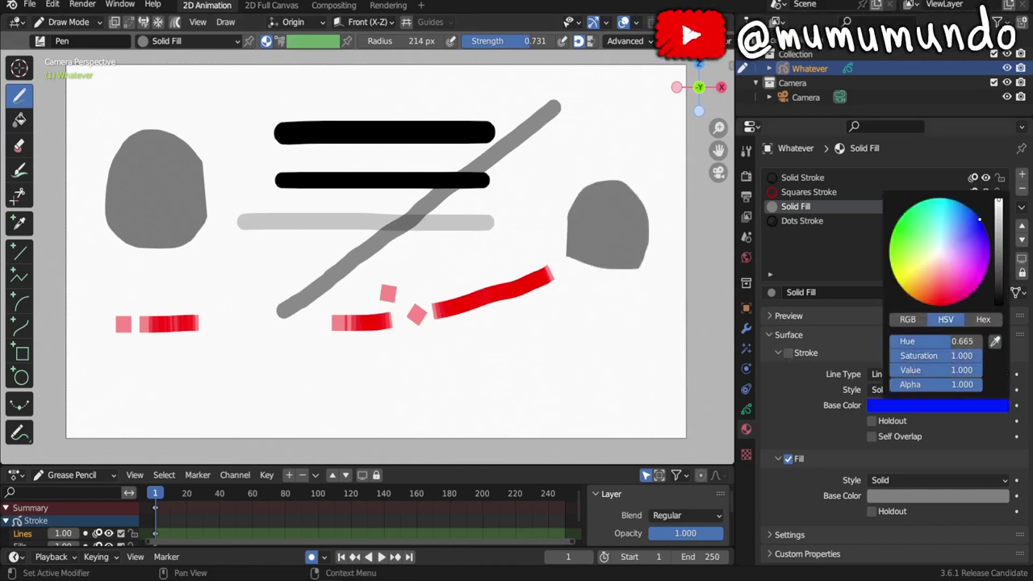
click(789, 352)
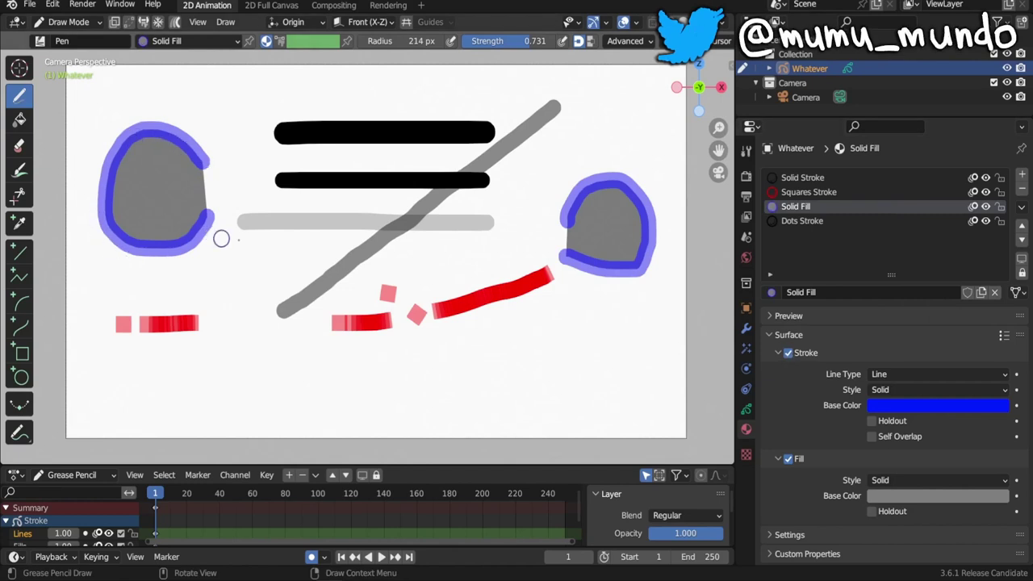
scroll(650, 214, up, 7)
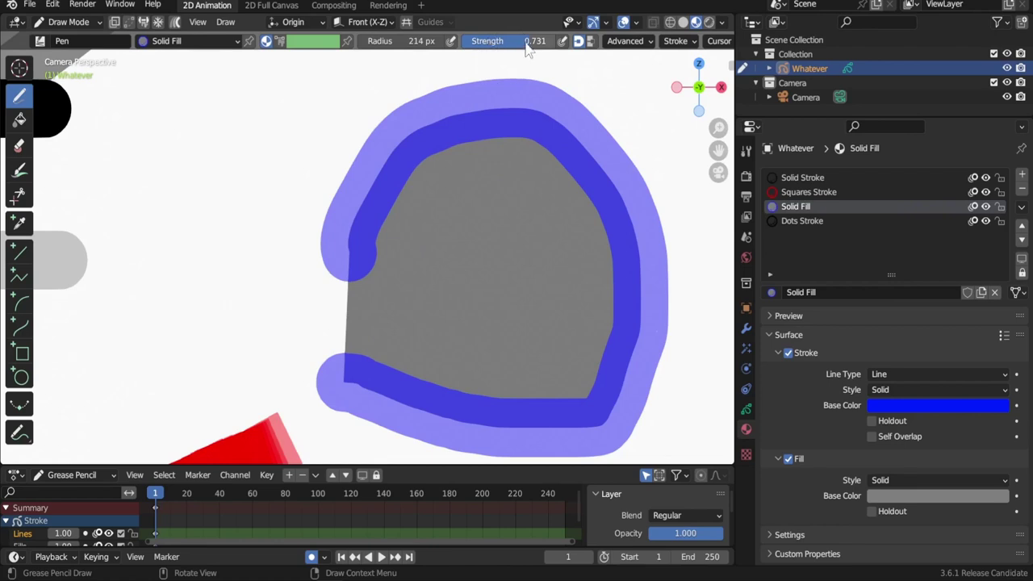
key(Home)
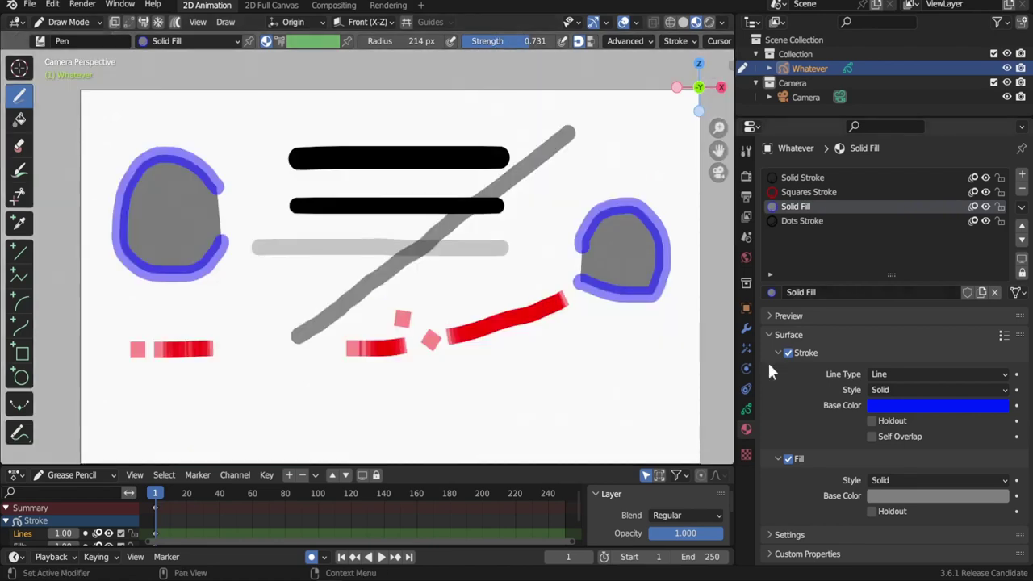
Step: Disable the Stroke of Solid Fill and review the line types of the Dots Stroke material, keeping Dots
click(788, 354)
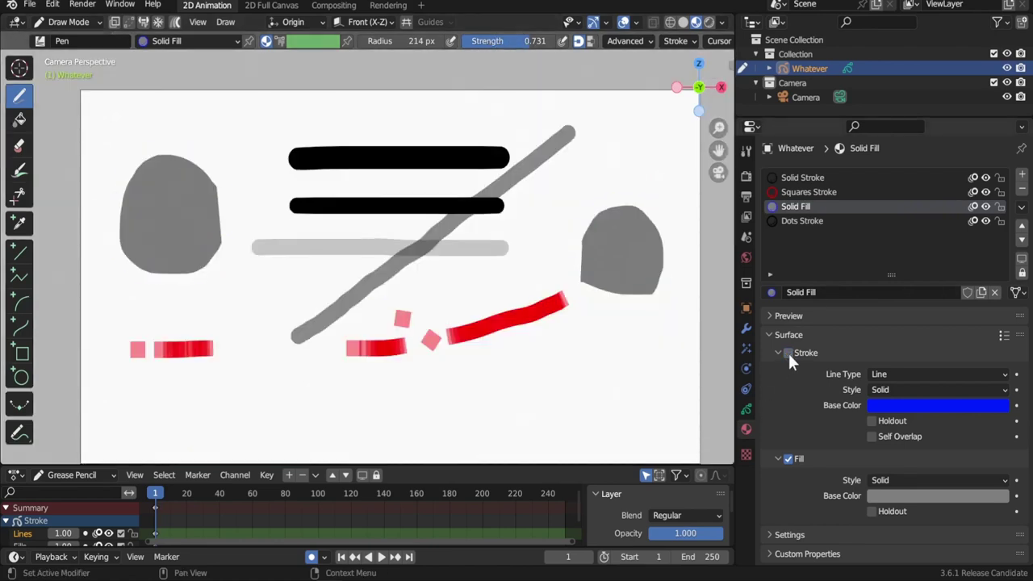
click(815, 220)
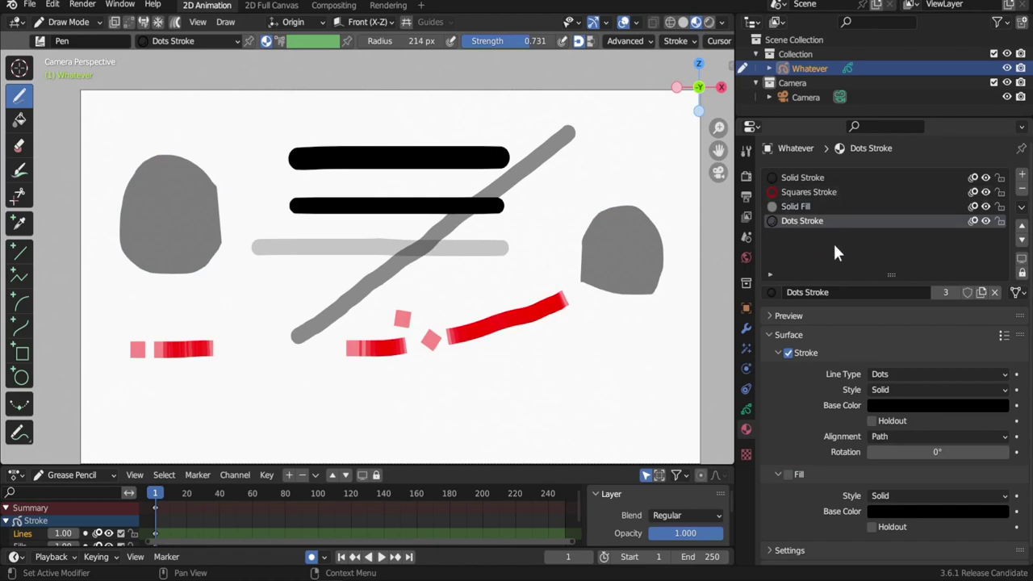
scroll(804, 442, down, 1)
click(907, 362)
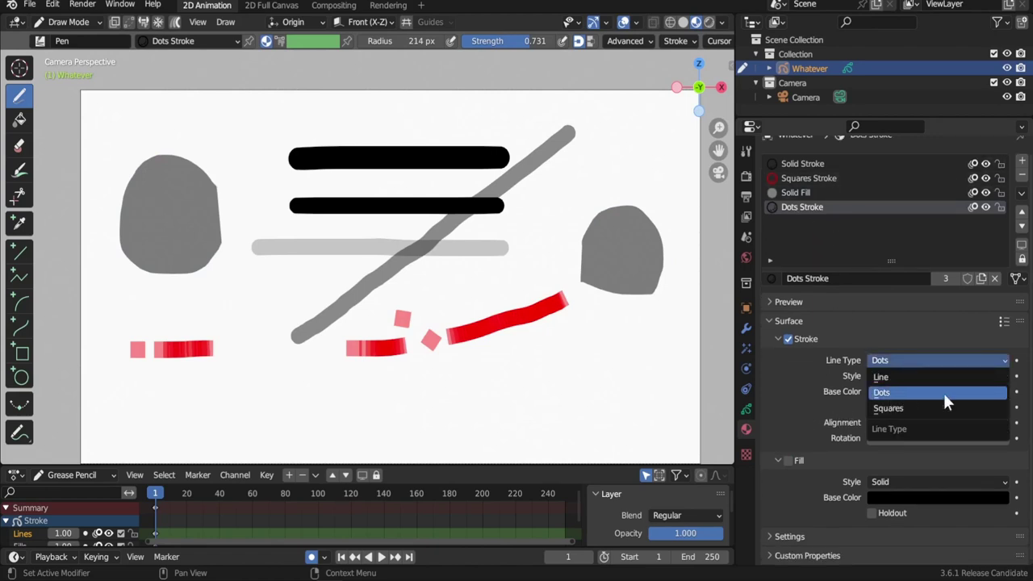
click(903, 393)
scroll(841, 318, up, 1)
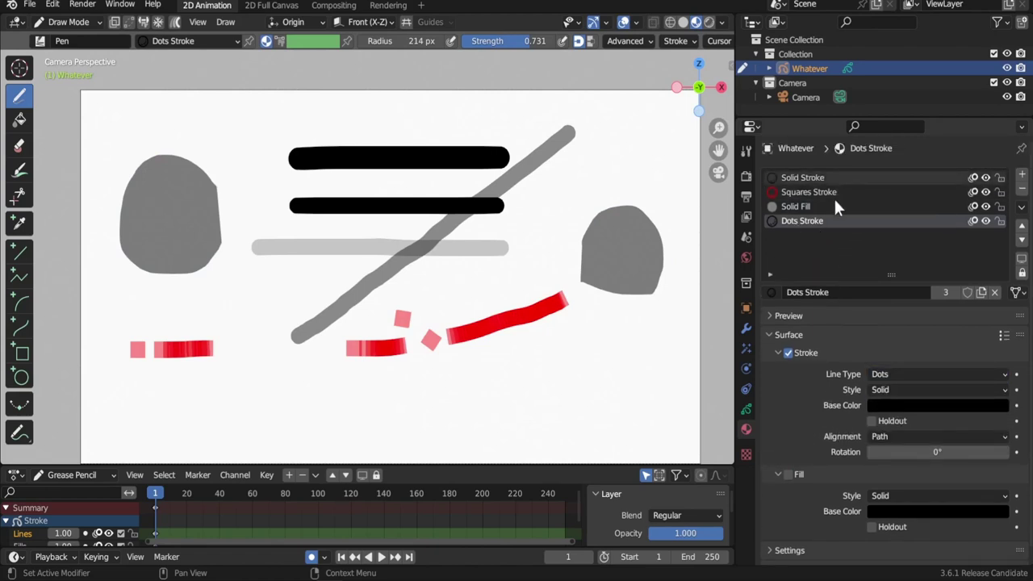
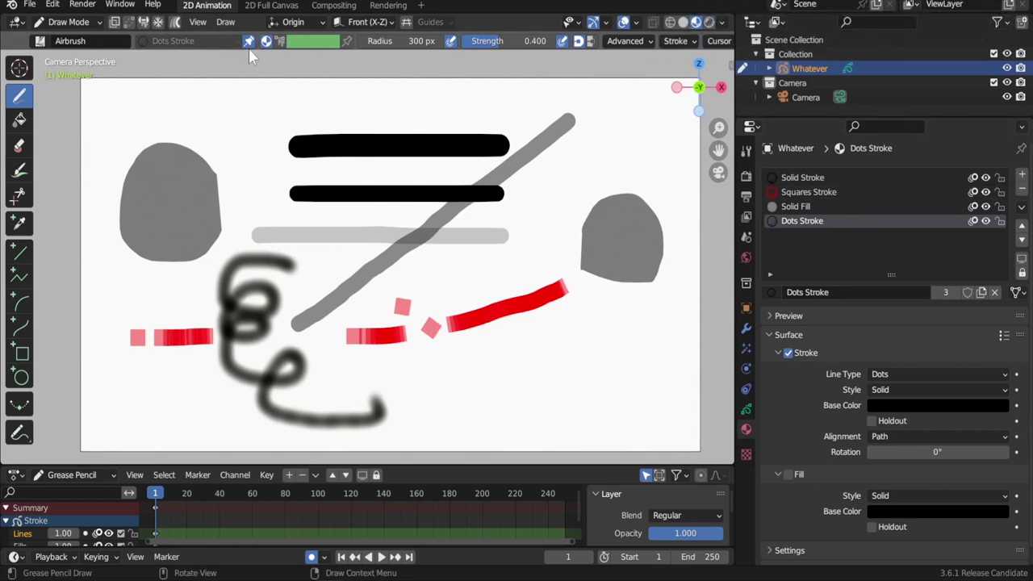
Step: Unpin the Airbrush material, choose Solid Stroke and draw overlapping loops below the diagonal stroke to examine their soft edges
click(208, 41)
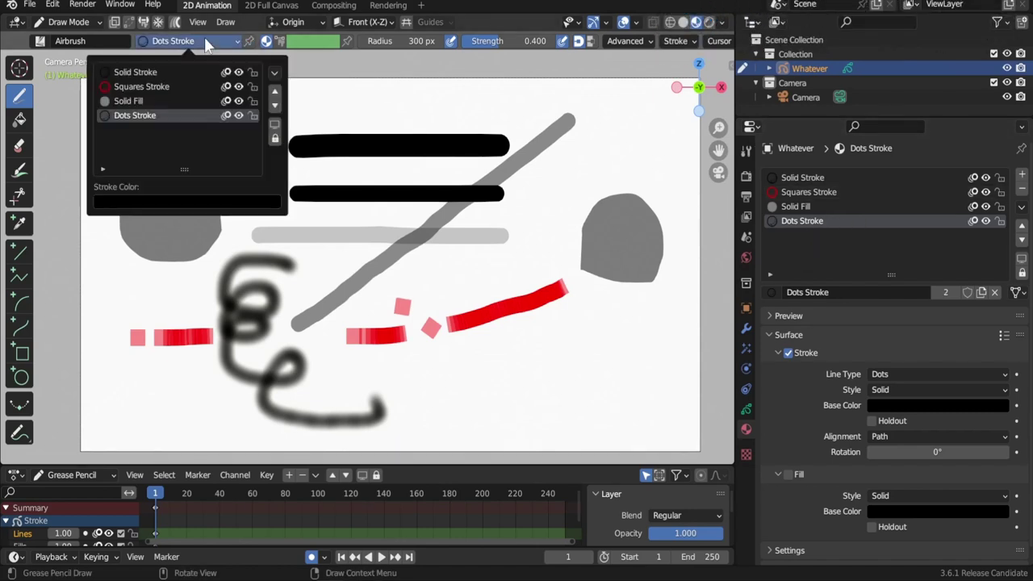
click(169, 71)
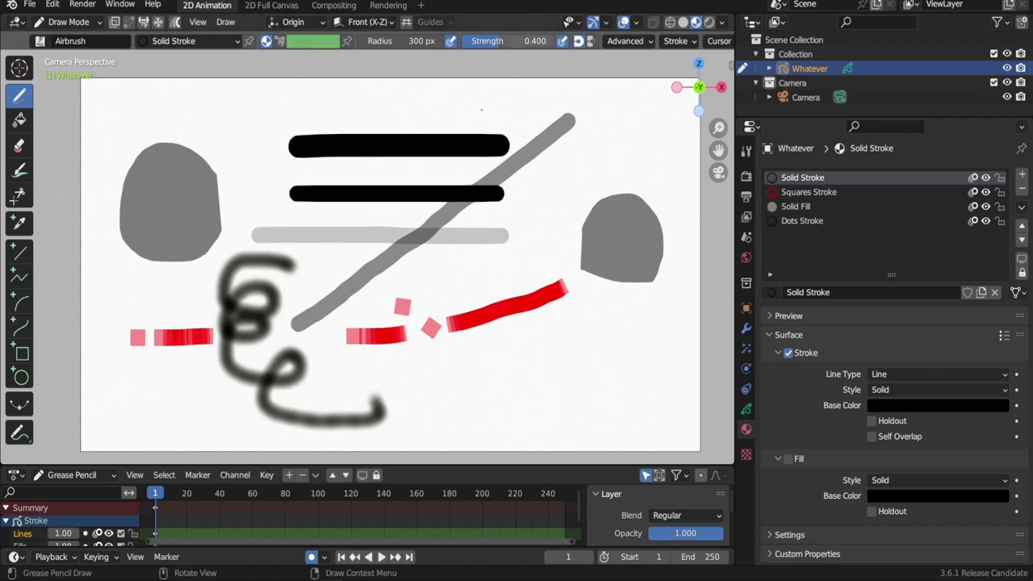
mouse_move(532, 239)
mouse_down()
mouse_move(452, 287)
mouse_move(521, 270)
mouse_move(565, 347)
mouse_move(501, 408)
mouse_move(428, 392)
mouse_up()
scroll(357, 304, up, 5)
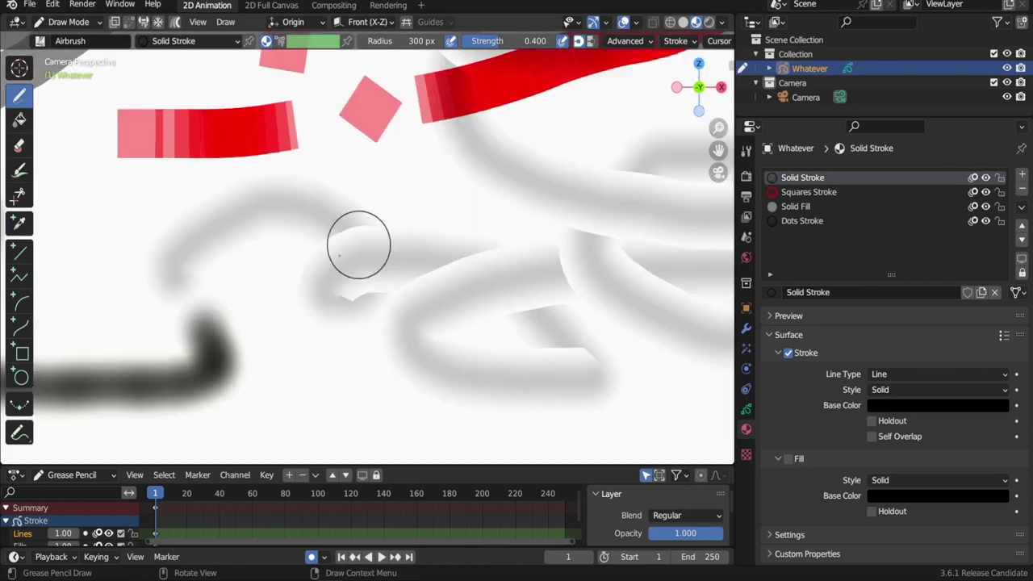
shift+middle_drag(300, 303, 361, 332)
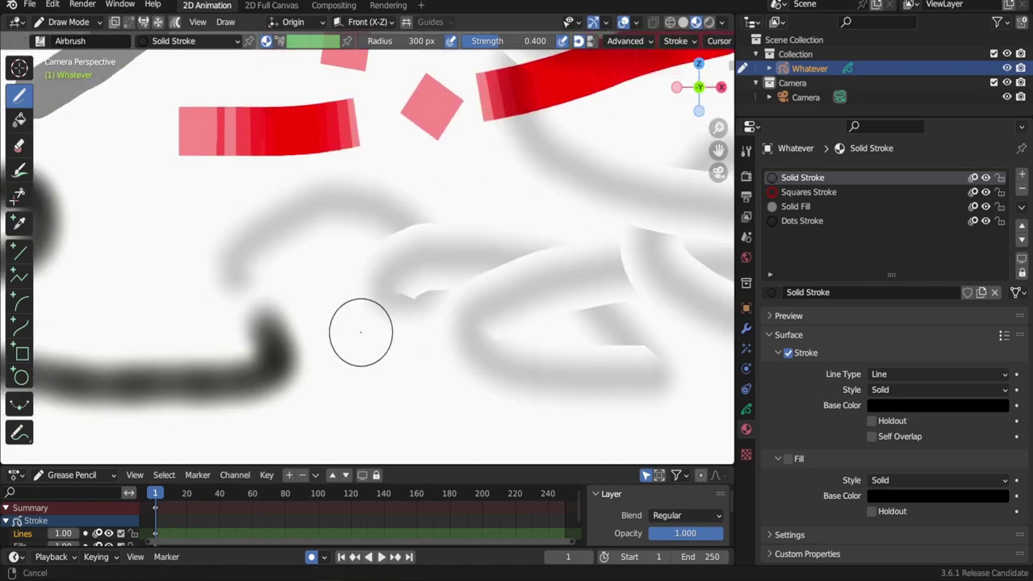
Step: Pin Dots Stroke as the Airbrush material again and switch to the Pen brush
click(190, 40)
click(168, 115)
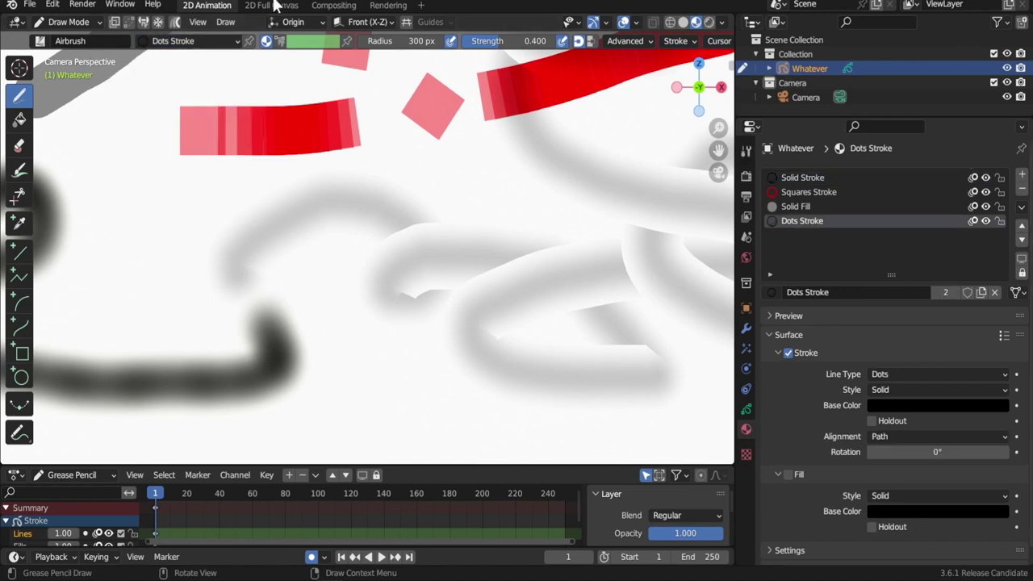
key(Home)
click(40, 41)
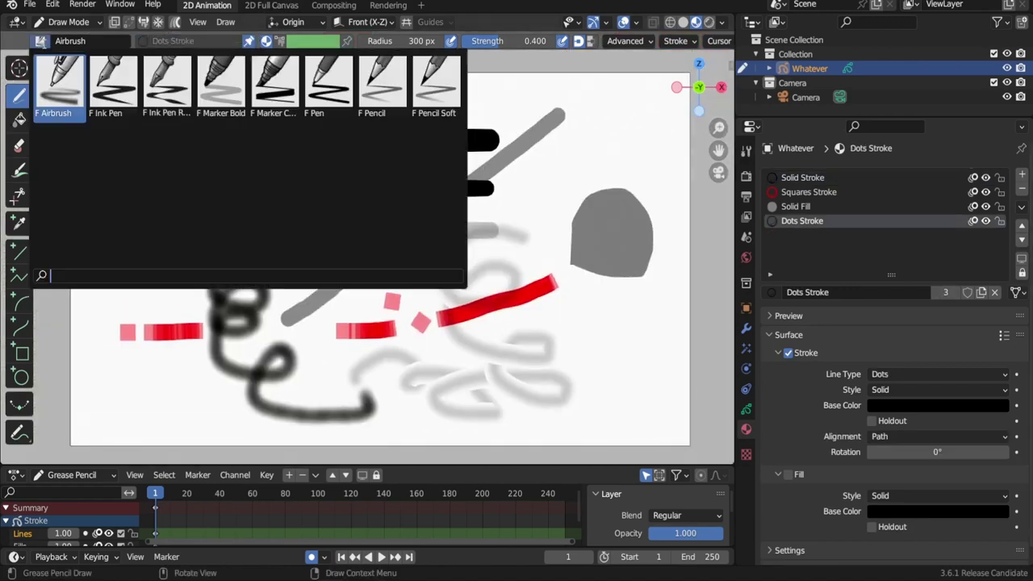
click(329, 83)
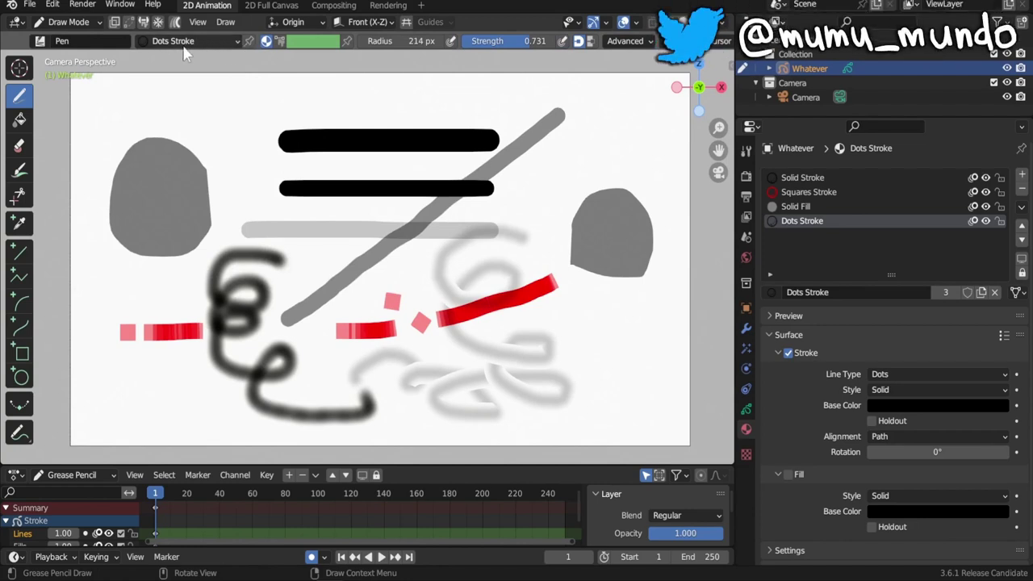
Step: Try Solid Fill as the active material, settle on Solid Stroke and pin it to the Pen brush
click(808, 207)
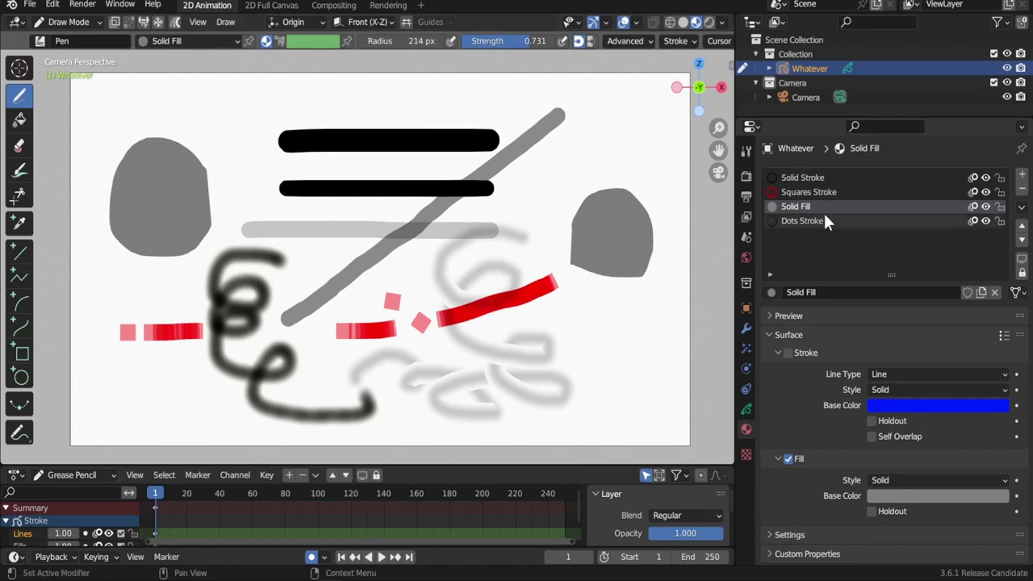
click(823, 178)
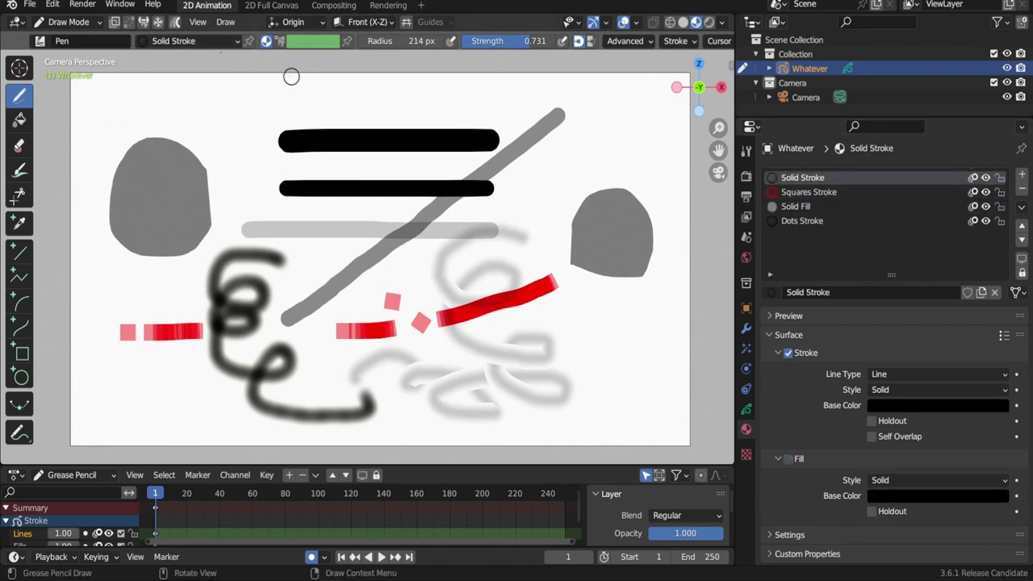
click(186, 40)
click(250, 41)
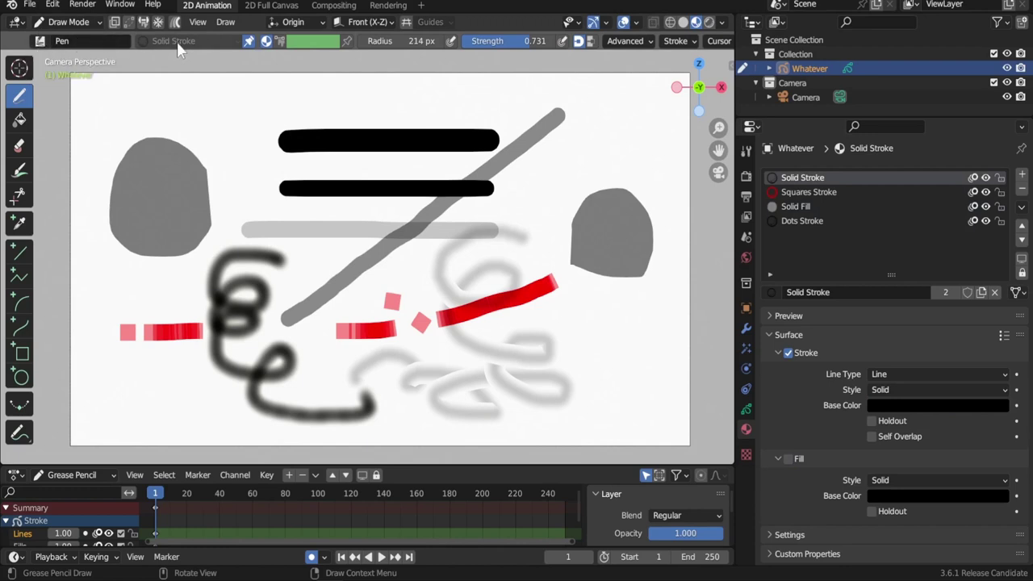
Step: Switch to the Fill tool, choose Solid Fill as its material and pin it to the Fill Area brush
click(20, 119)
click(40, 40)
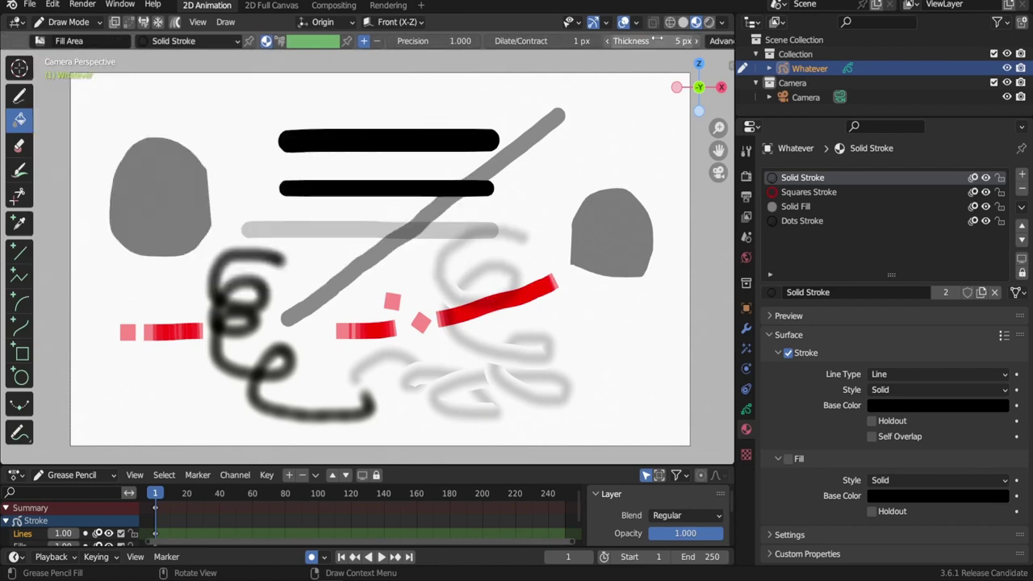
click(188, 42)
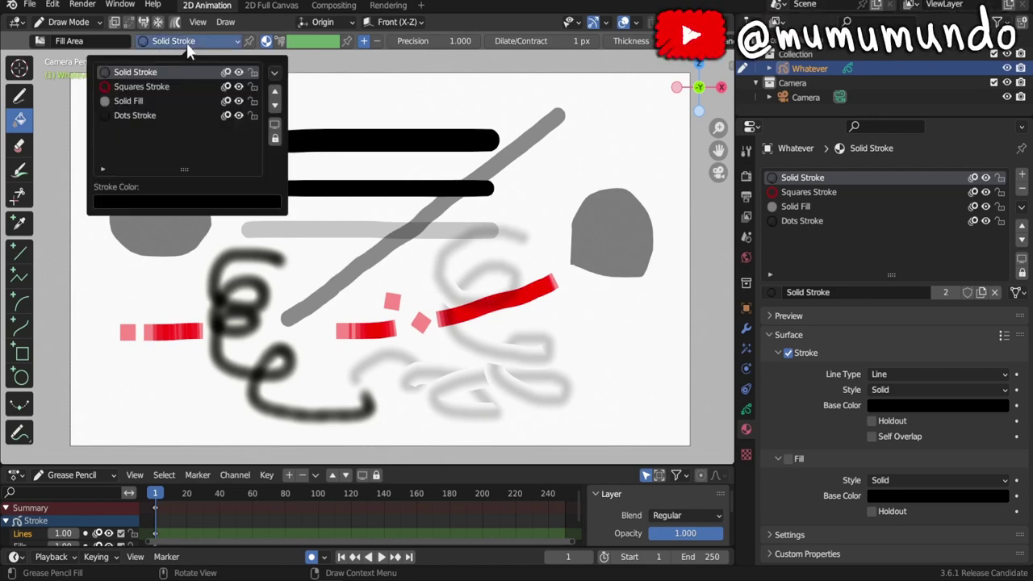
click(129, 101)
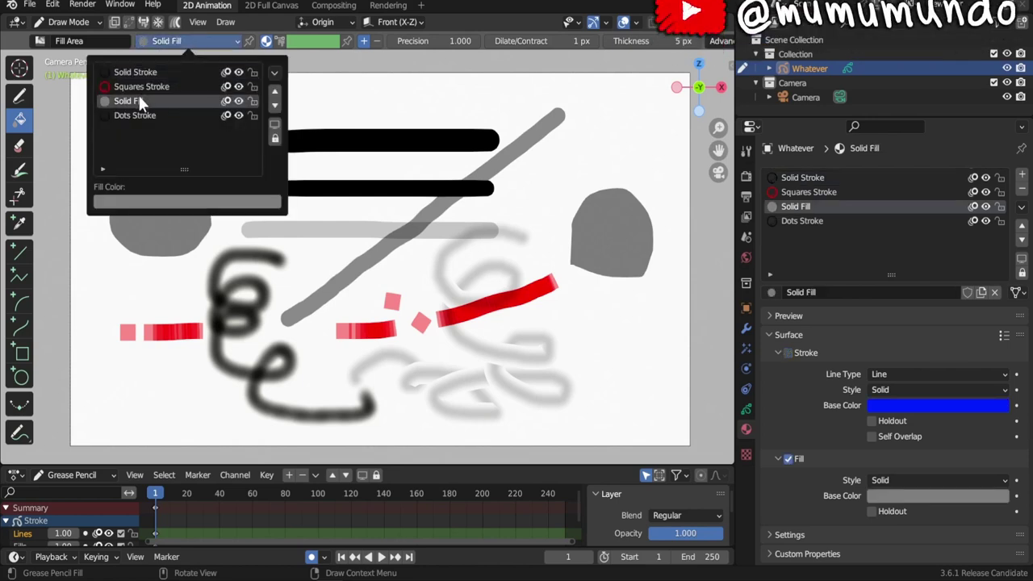
click(249, 40)
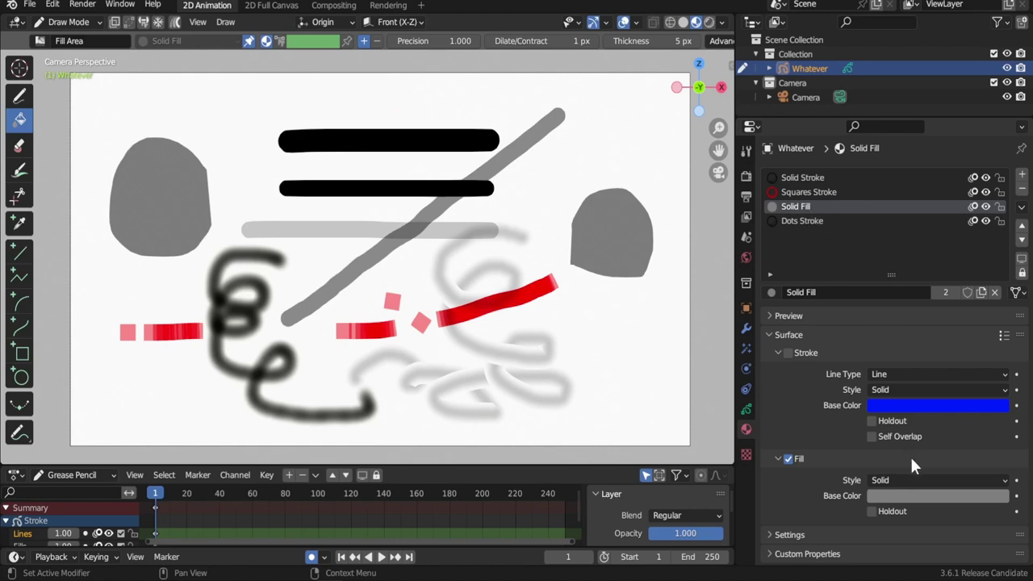
Step: Set the Solid Fill material's fill base color to green, and give the fill brush a pink Color Attribute
click(912, 494)
mouse_move(937, 432)
mouse_down()
mouse_move(968, 432)
mouse_move(928, 432)
mouse_move(953, 432)
mouse_up()
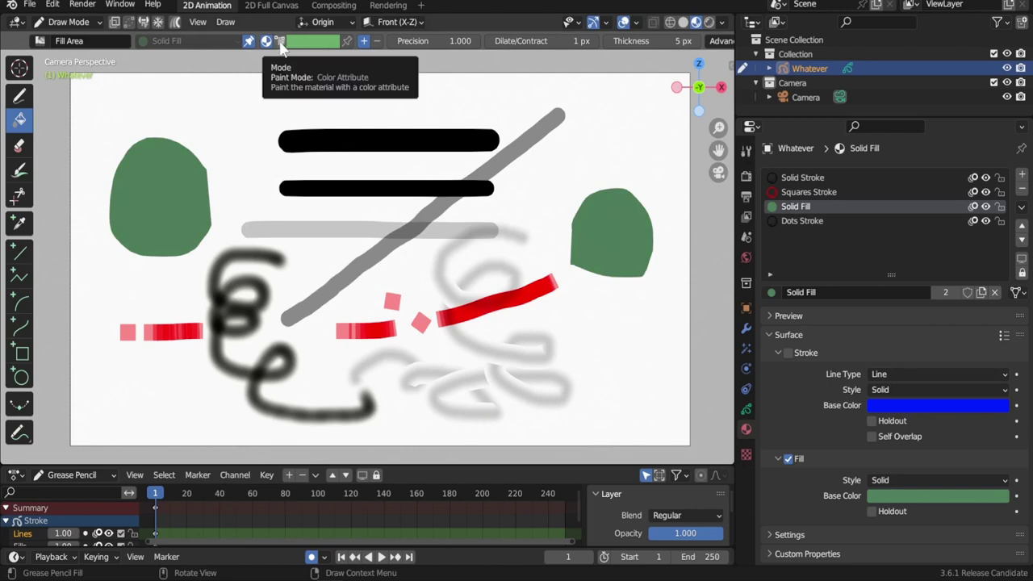
click(281, 42)
click(305, 42)
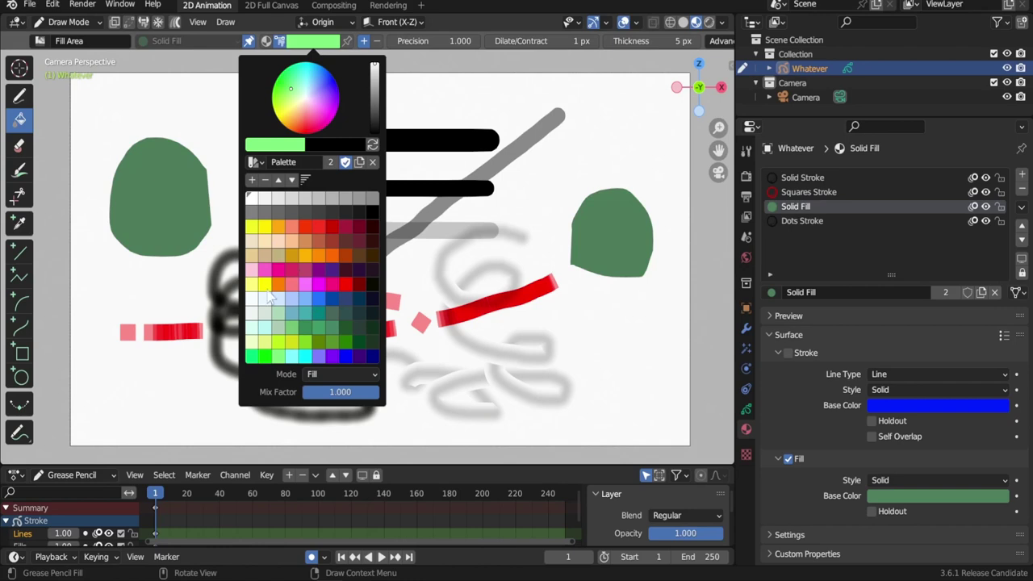
click(305, 284)
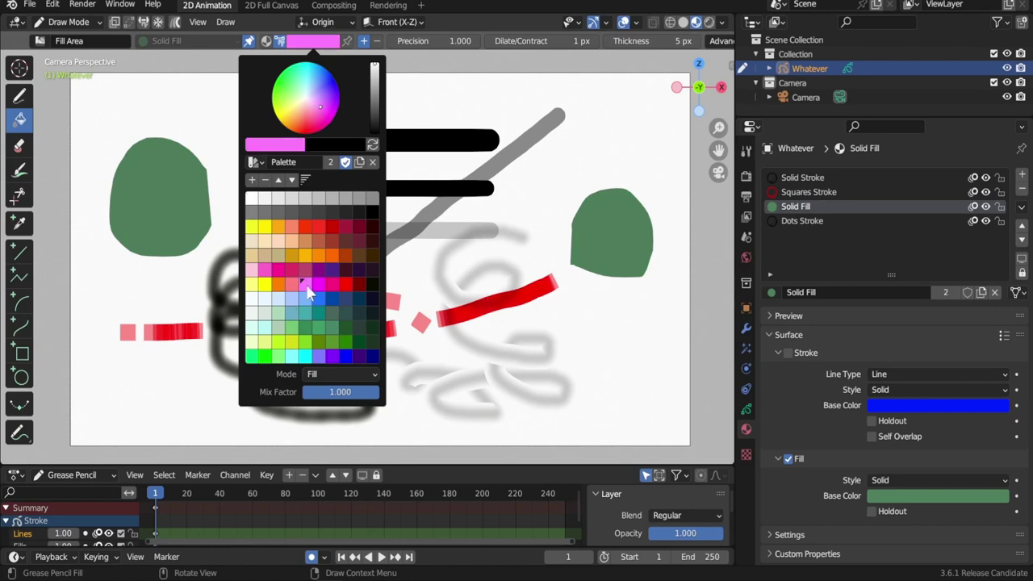
Step: Draw a pink curved stroke with the Pen brush above the upper horizontal line and a red curved stroke just below it
click(21, 96)
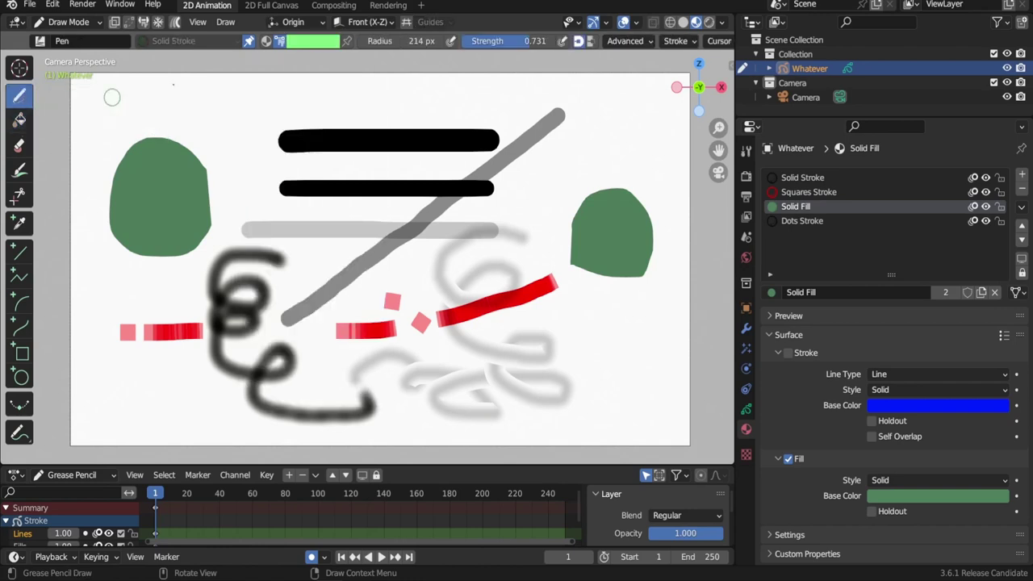
click(312, 43)
click(306, 285)
drag(156, 103, 323, 118)
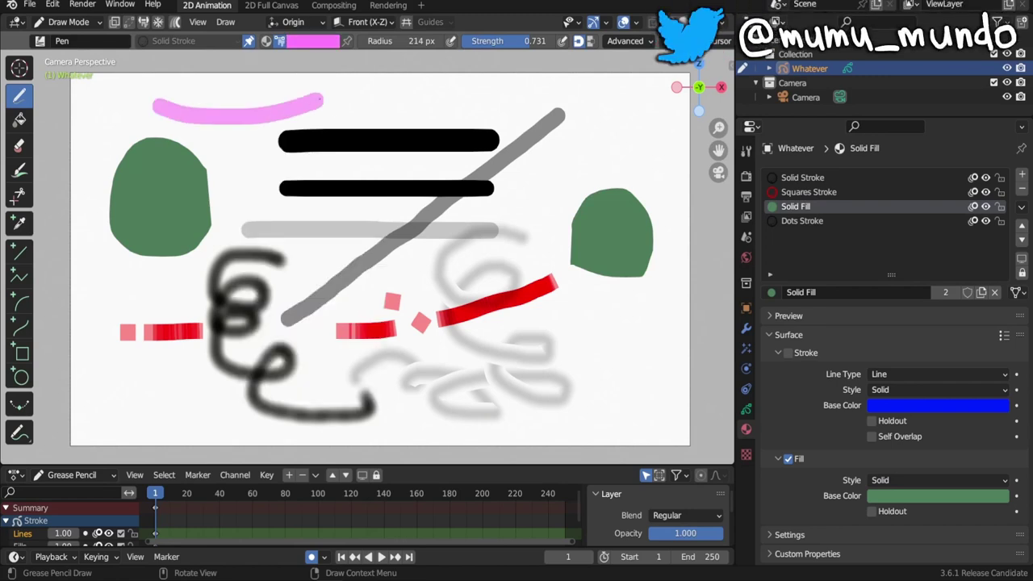
click(311, 41)
click(347, 284)
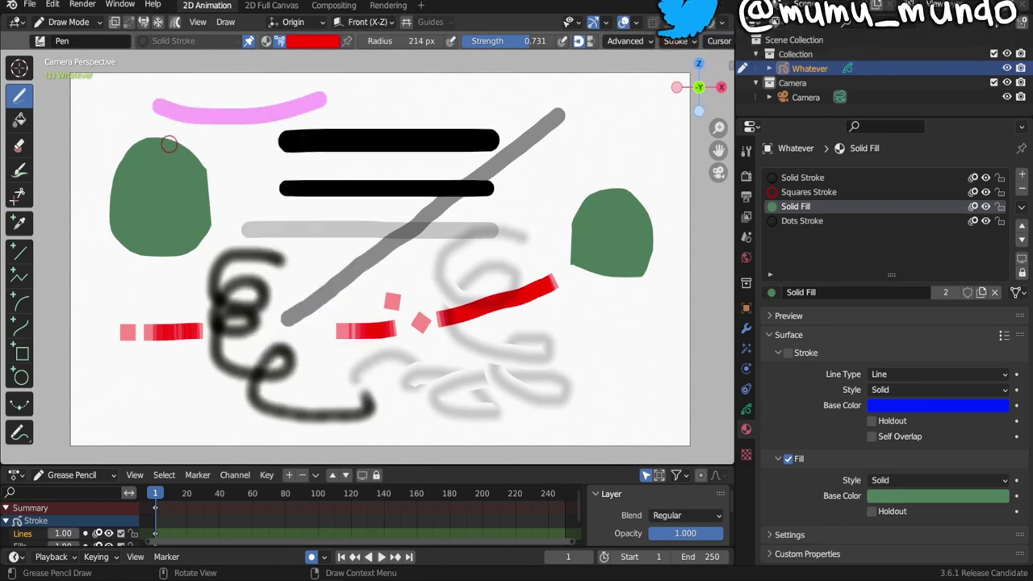
drag(178, 133, 284, 131)
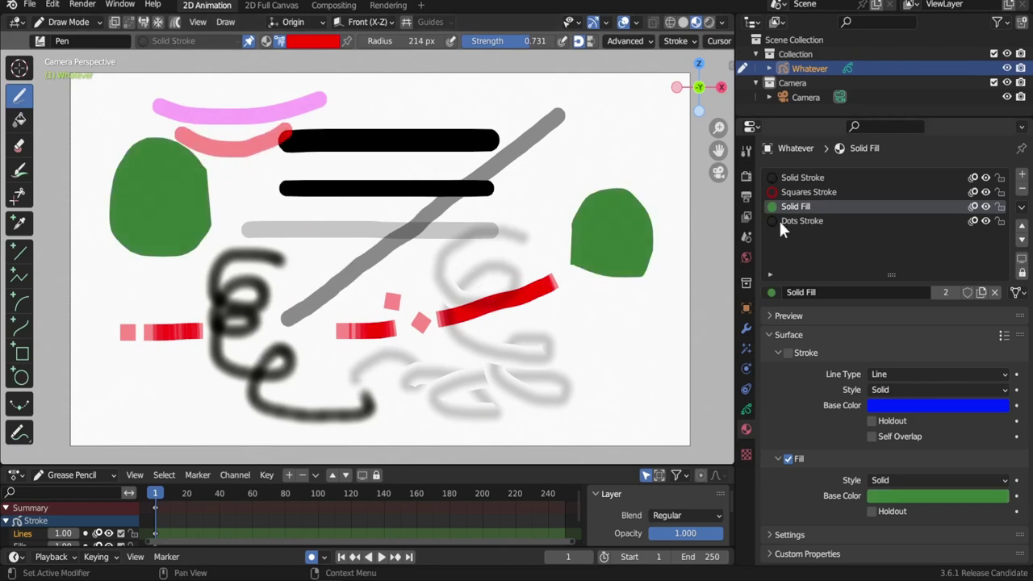
Step: Set the stroke base color of the Solid Stroke material to magenta
click(811, 178)
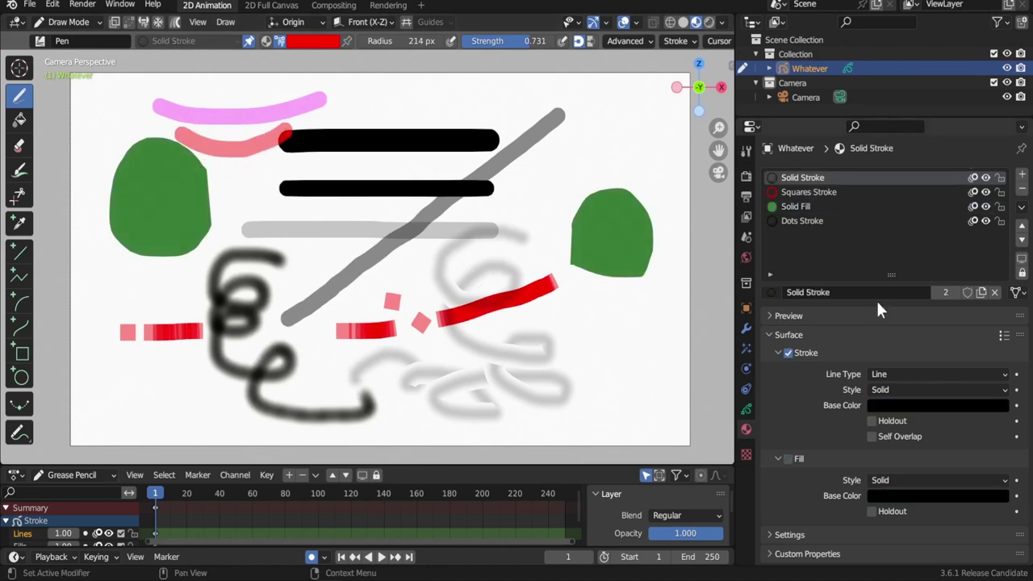
click(918, 405)
drag(999, 304, 999, 212)
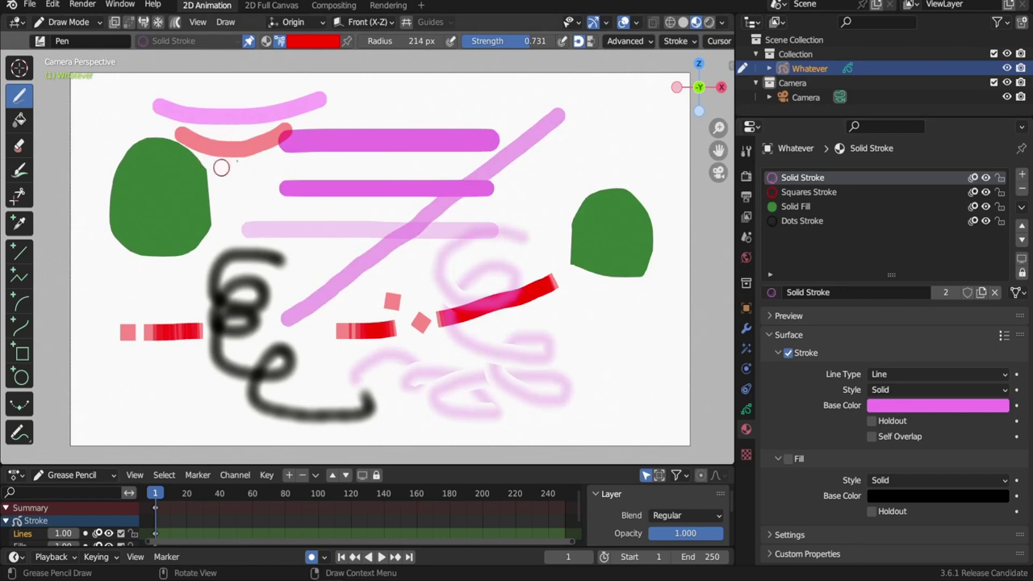
Step: Review the Lines and Fills layers of the Whatever object and the Opacity setting, keeping Lines active
click(743, 409)
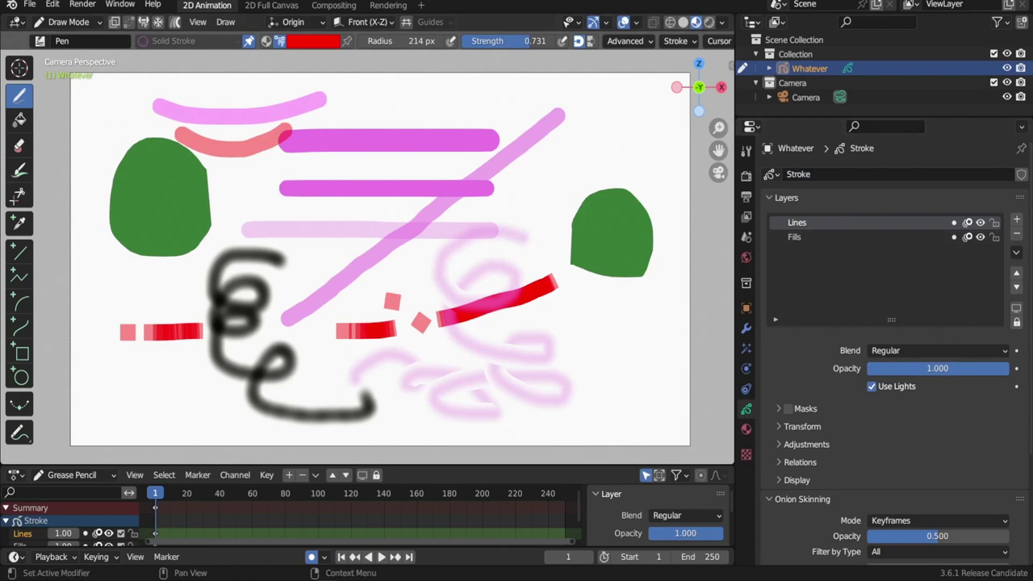
mouse_move(981, 222)
mouse_down()
mouse_move(982, 235)
mouse_move(971, 223)
mouse_up()
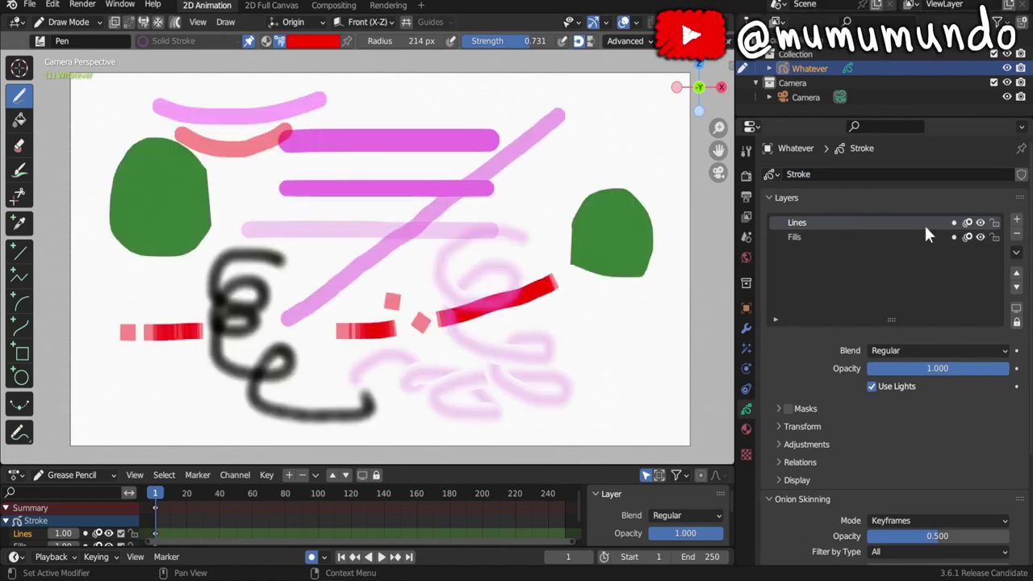
click(825, 237)
click(824, 221)
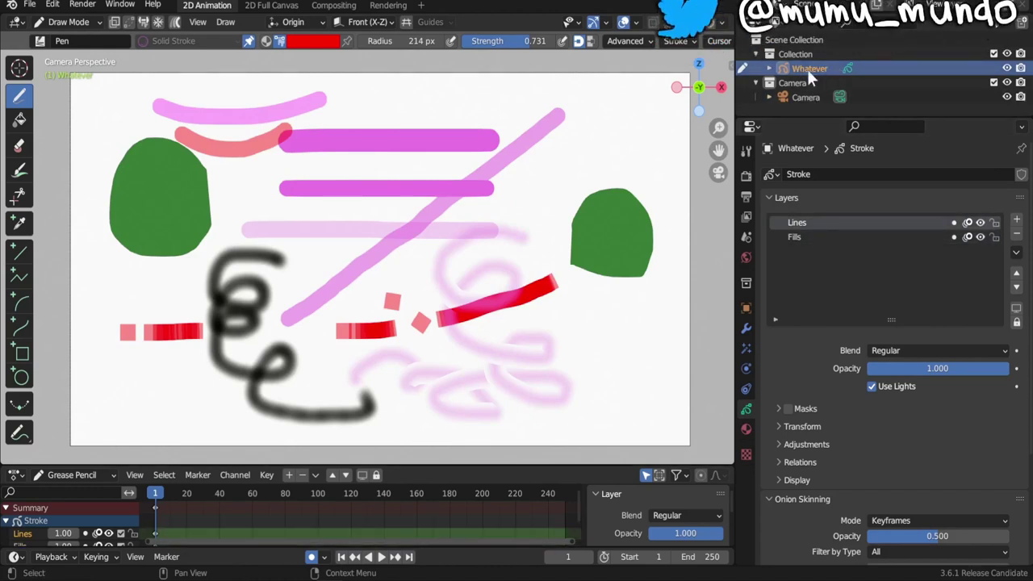
mouse_move(952, 368)
mouse_down()
mouse_move(930, 369)
mouse_move(955, 368)
mouse_up()
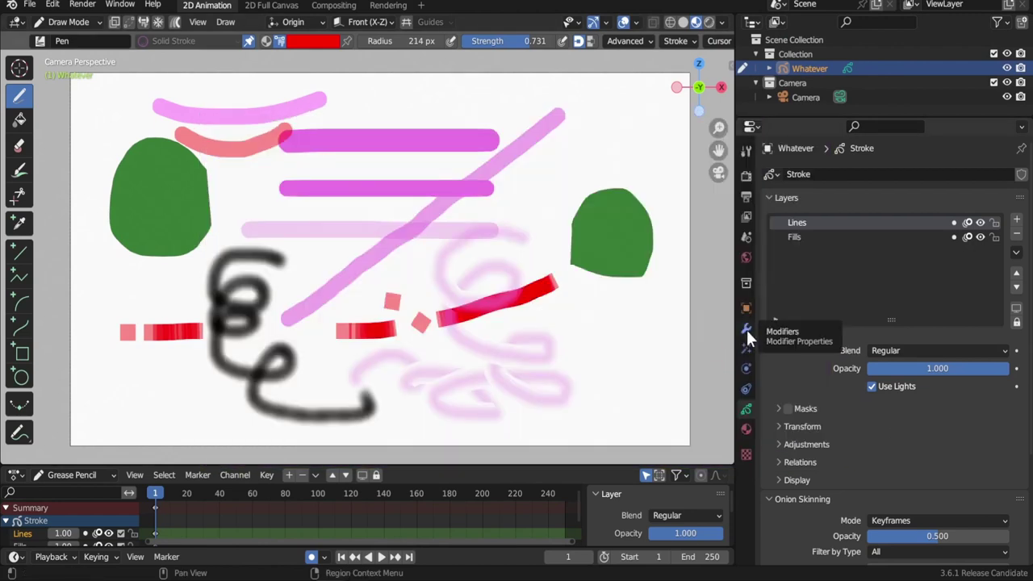
Step: Examine the modifiers and visual effects that can be added to the Whatever object
click(746, 330)
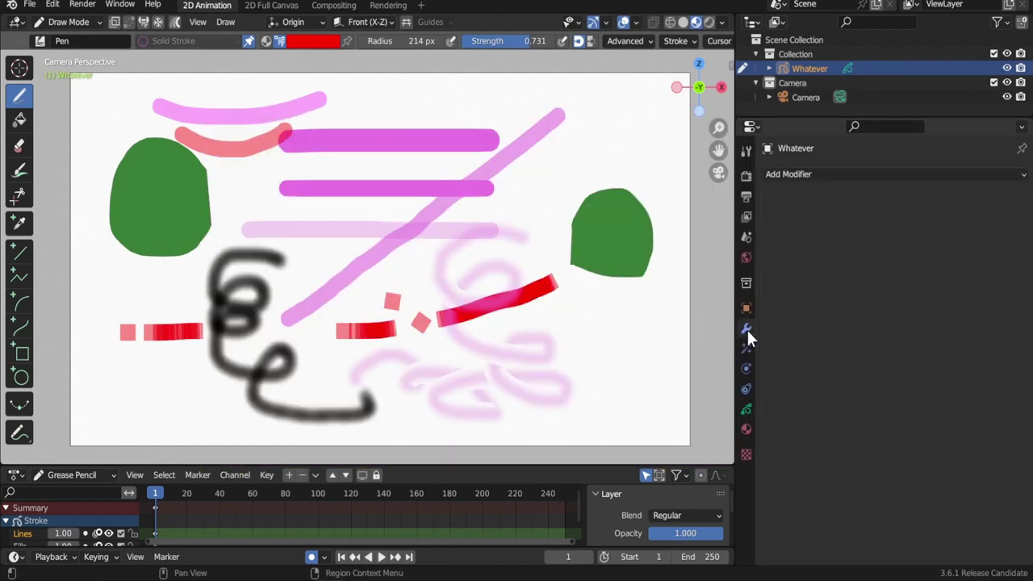
click(824, 174)
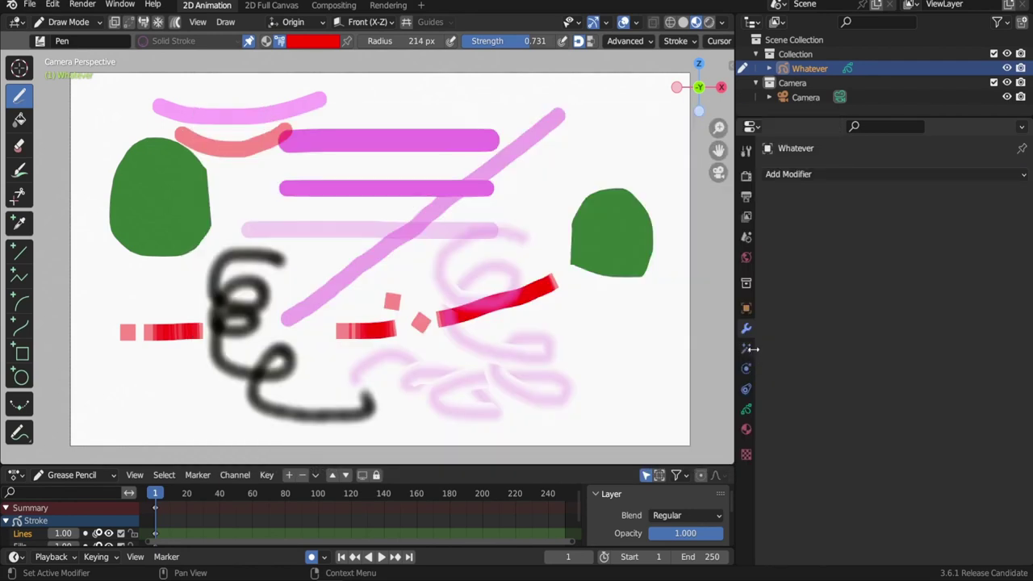
click(746, 349)
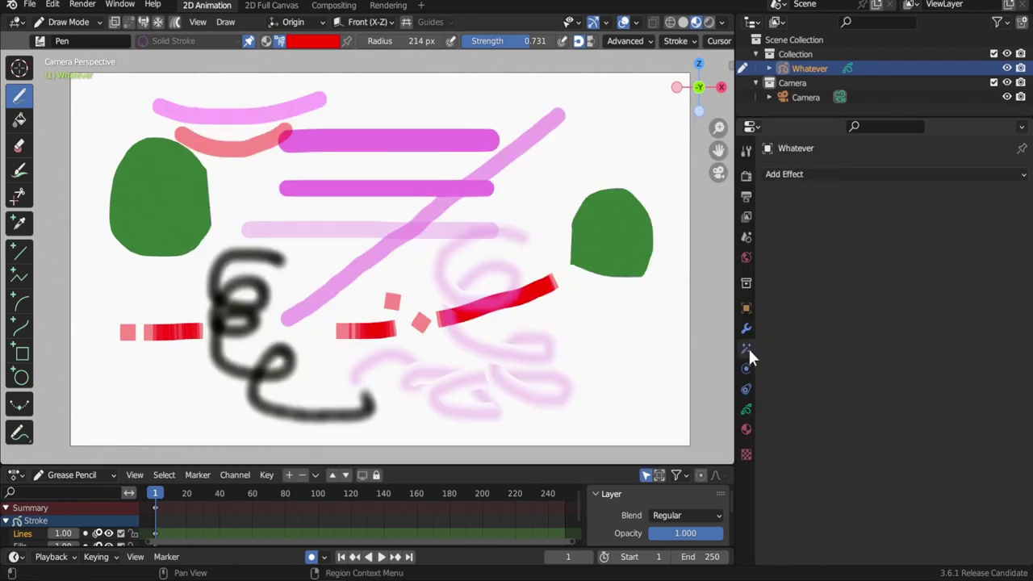
click(809, 174)
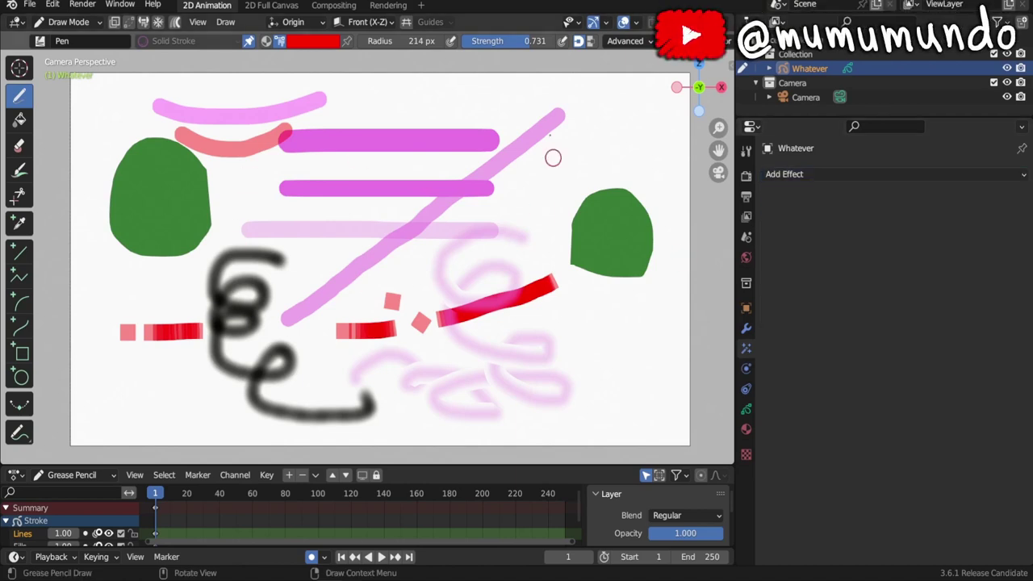
click(748, 330)
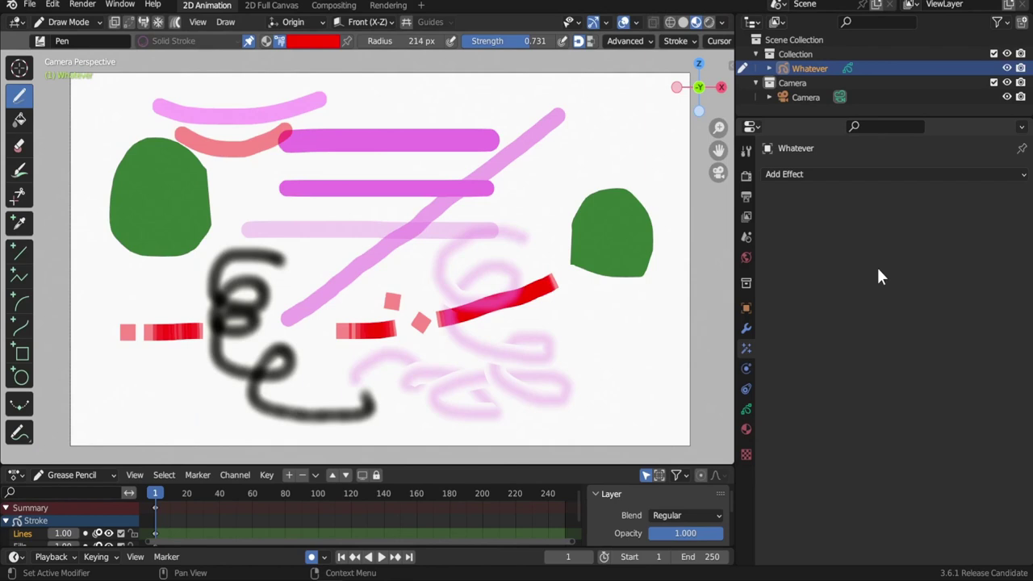
Step: Look through the Draw tool's brush, color and palette settings for the Pen brush
click(747, 150)
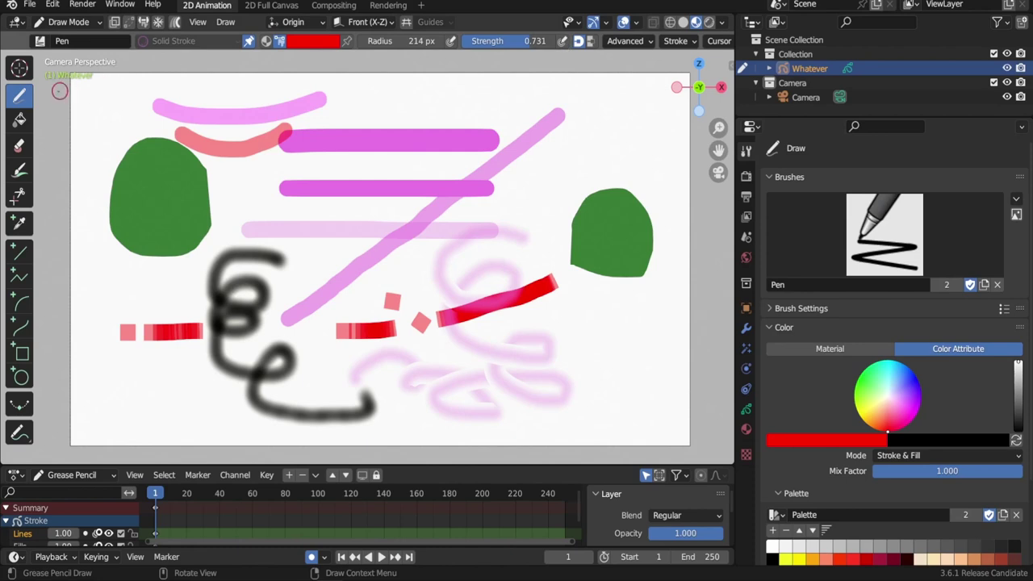
scroll(883, 323, down, 3)
scroll(883, 324, up, 3)
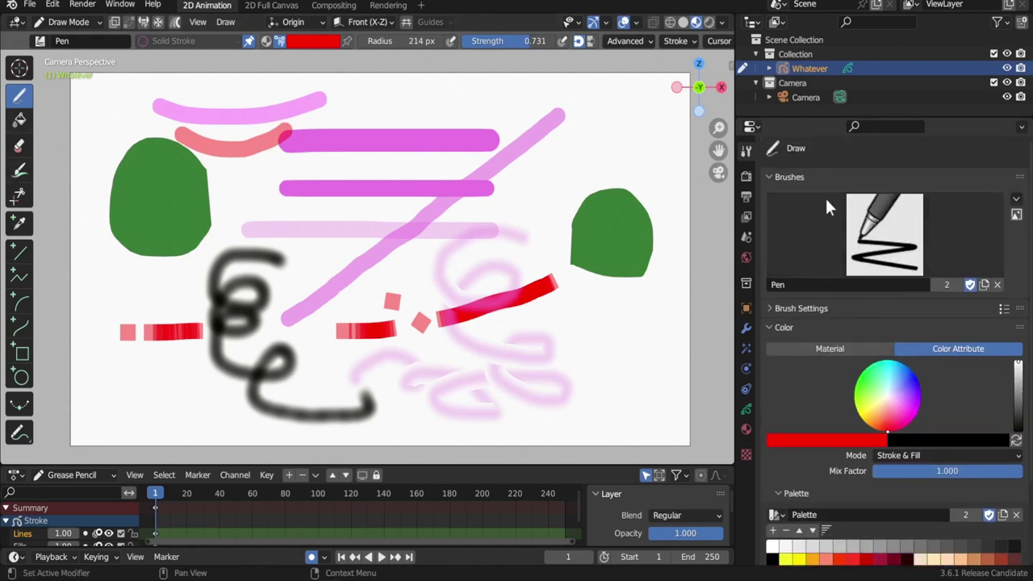
Step: Set the scene's Color Management View Transform to Filmic
click(748, 175)
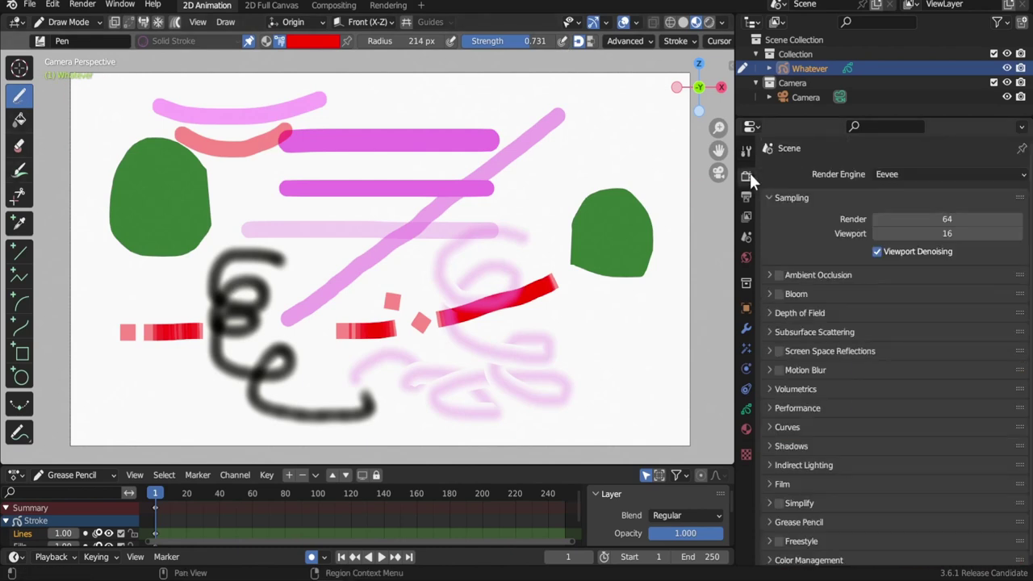
scroll(870, 275, down, 1)
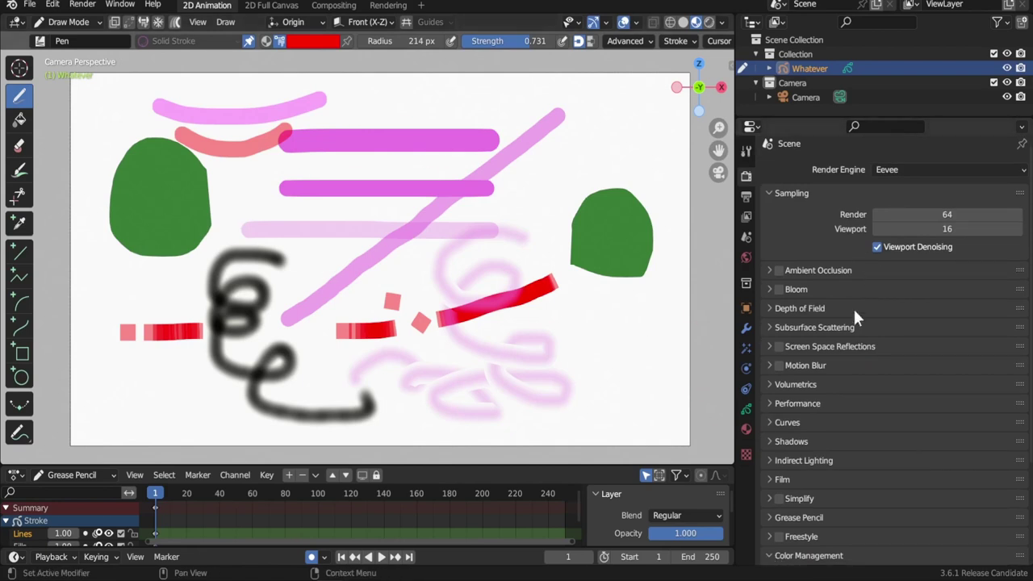
scroll(858, 307, down, 4)
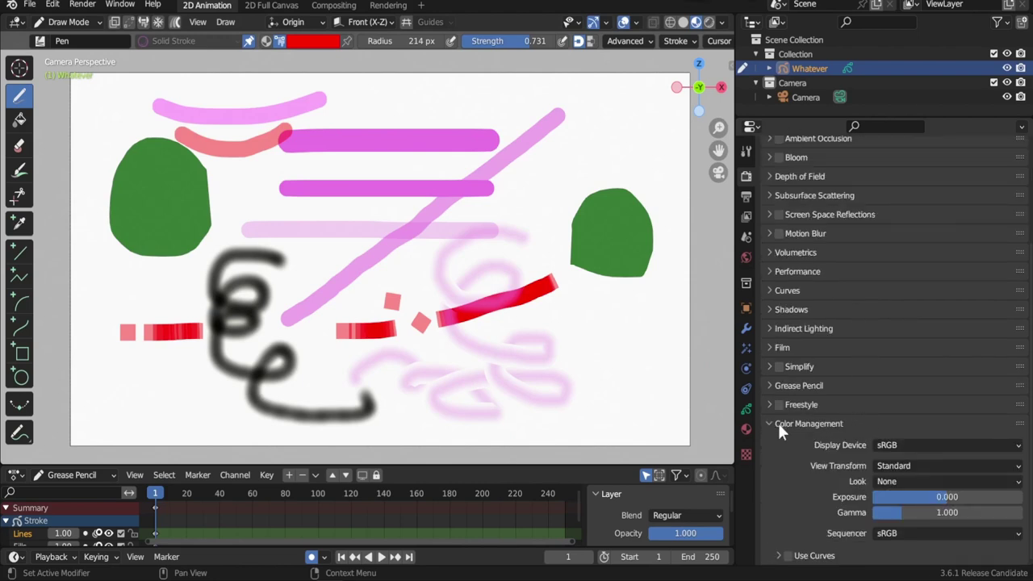
click(915, 465)
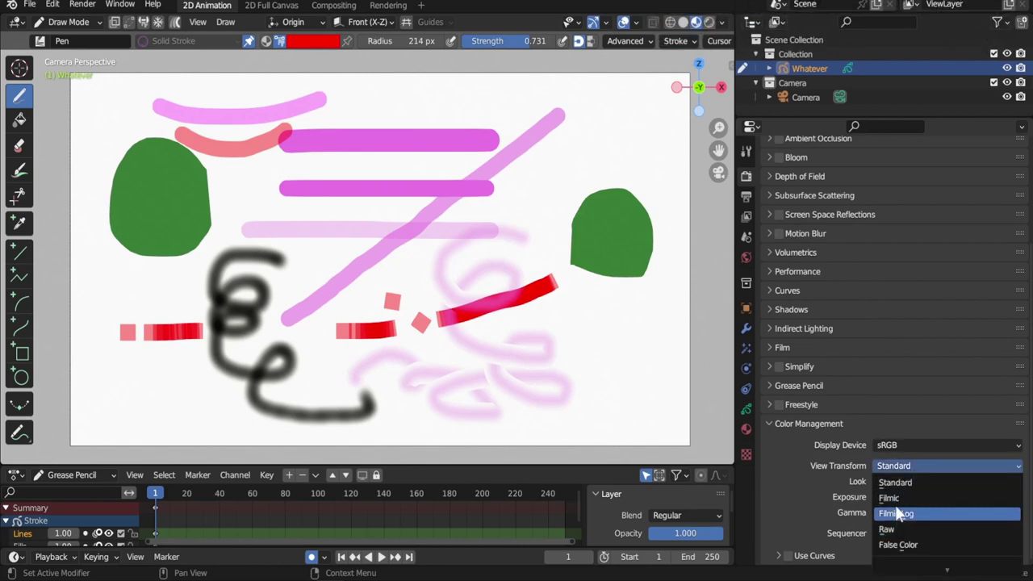
click(891, 498)
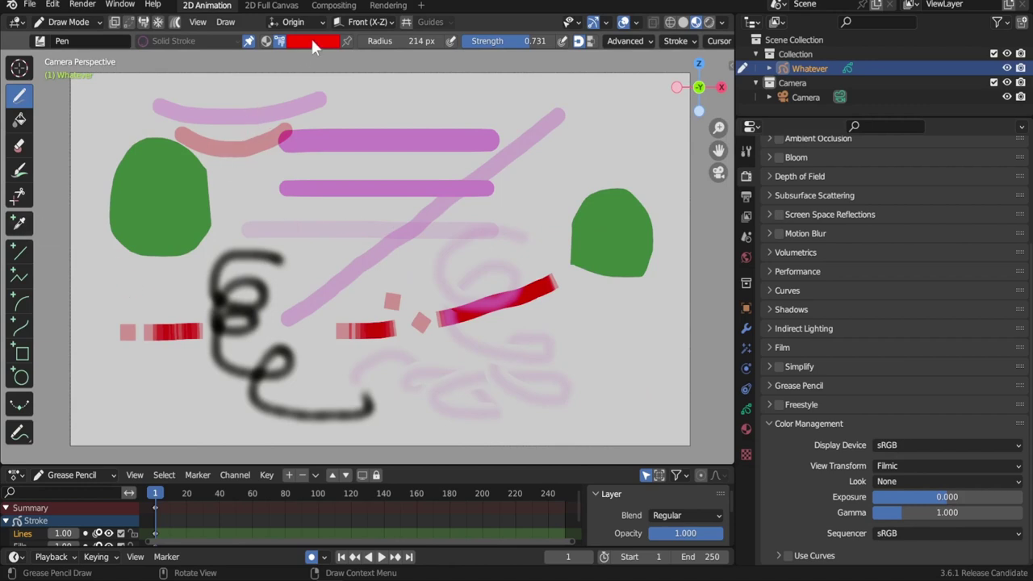
Step: Sample the color of the right-hand green shape for the Pen brush, try a stroke beside it and undo the stroke
key(e)
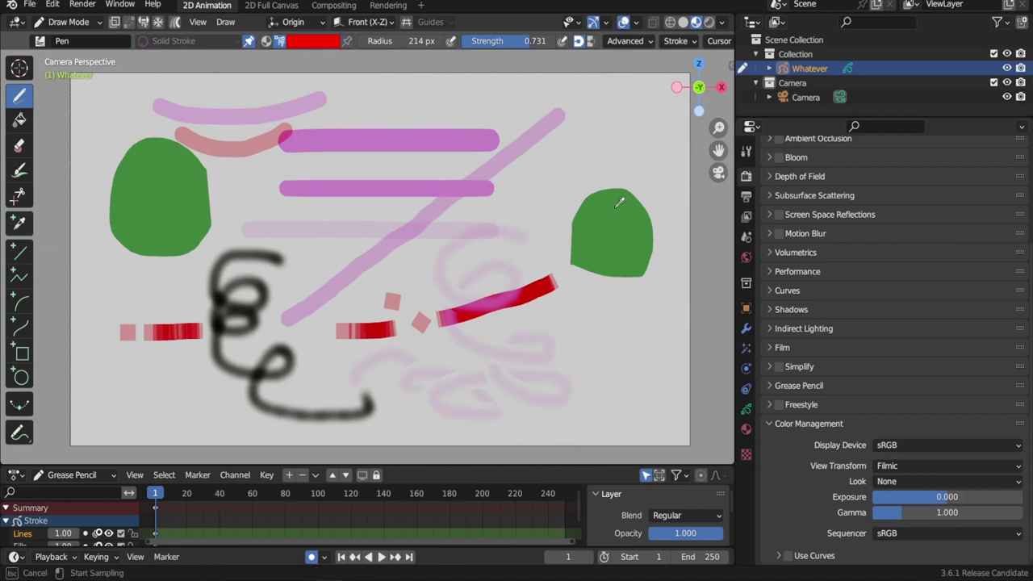
click(619, 202)
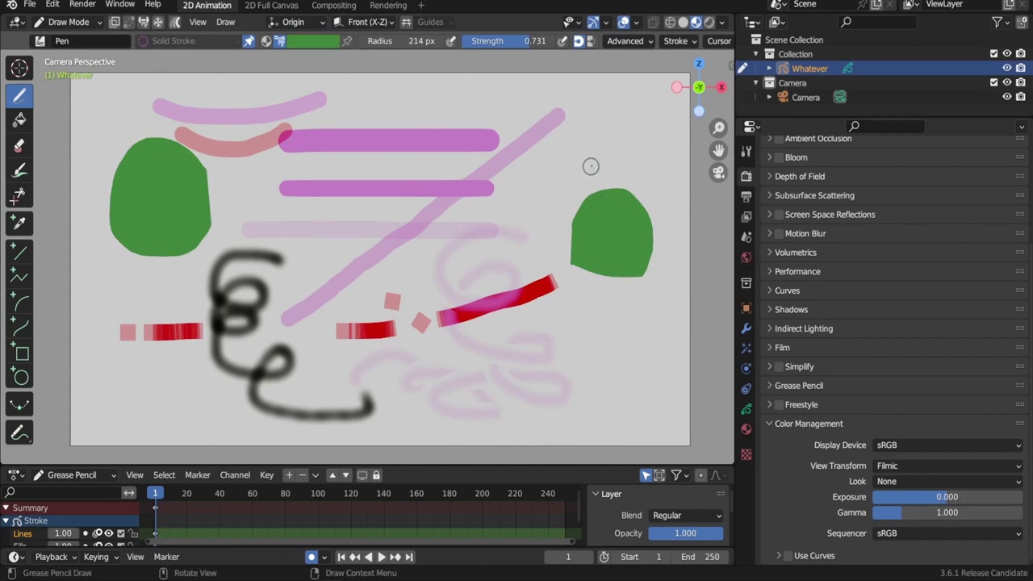
mouse_move(591, 166)
mouse_down()
mouse_move(557, 156)
mouse_move(580, 184)
mouse_move(565, 208)
mouse_up()
key(ctrl+z)
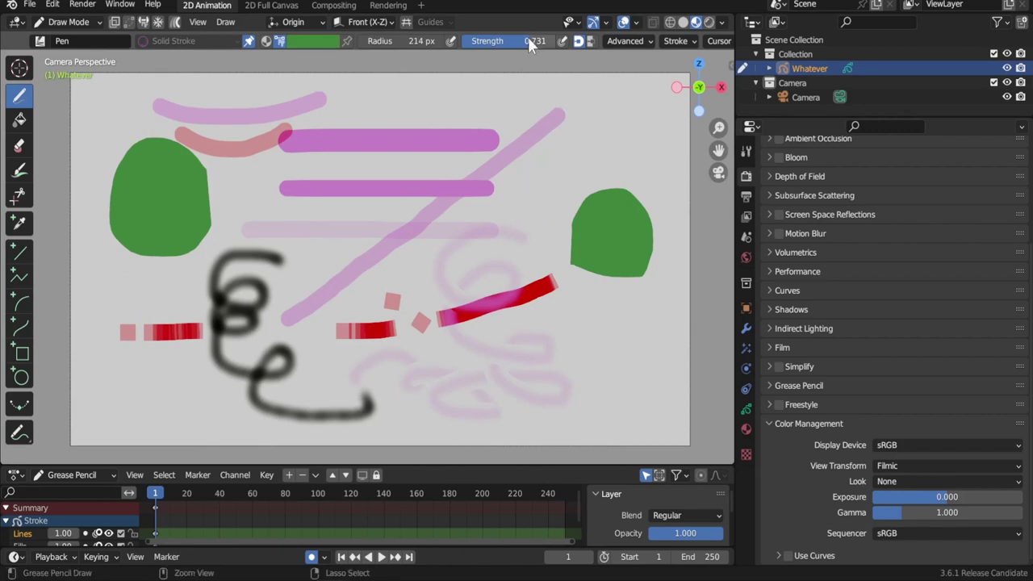
Step: Set the Pen brush strength to 1.000 and draw a green squiggle overlapping the right-hand green shape to compare their colors
drag(583, 166, 552, 179)
scroll(581, 179, up, 8)
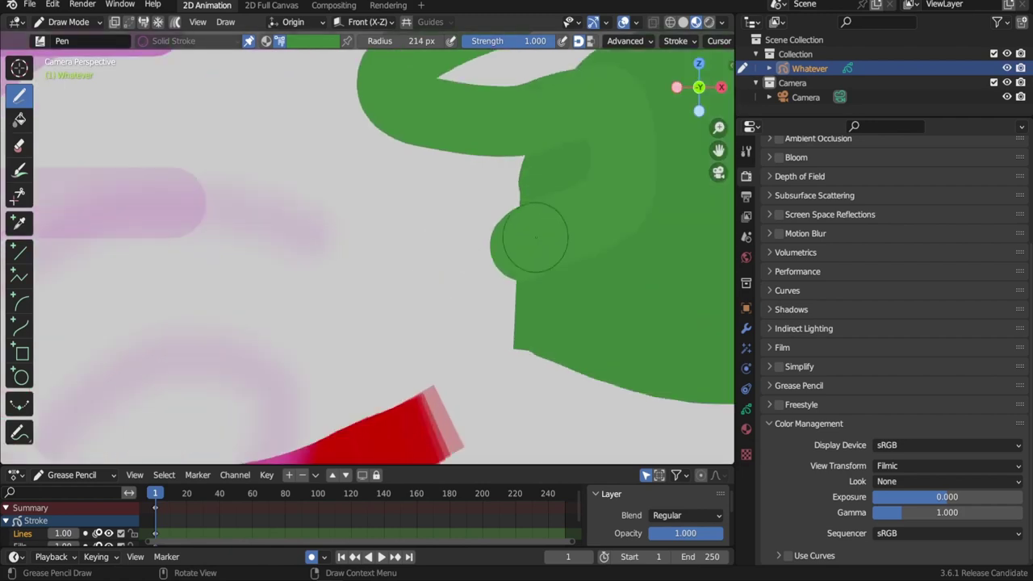
scroll(588, 192, down, 8)
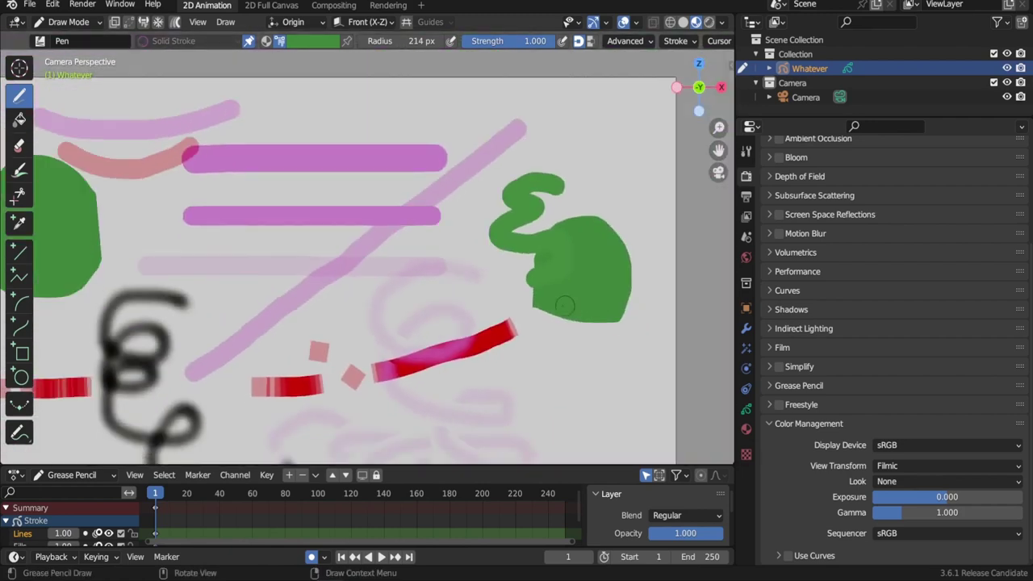
shift+middle_drag(558, 307, 587, 288)
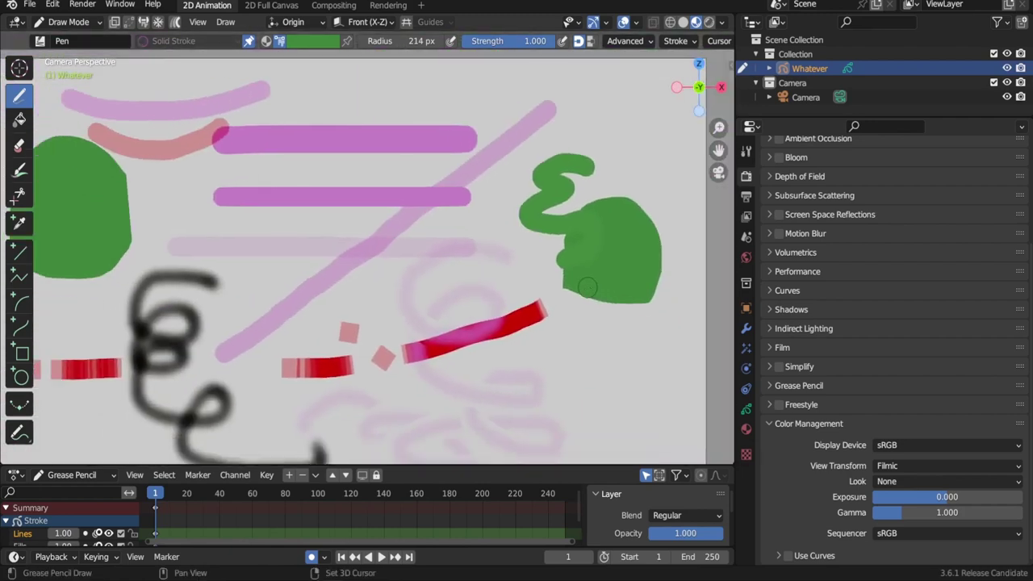
Step: Set the View Transform to Standard and draw a stroke in the resampled green across the lower part of the right-hand green shape
click(924, 470)
click(909, 481)
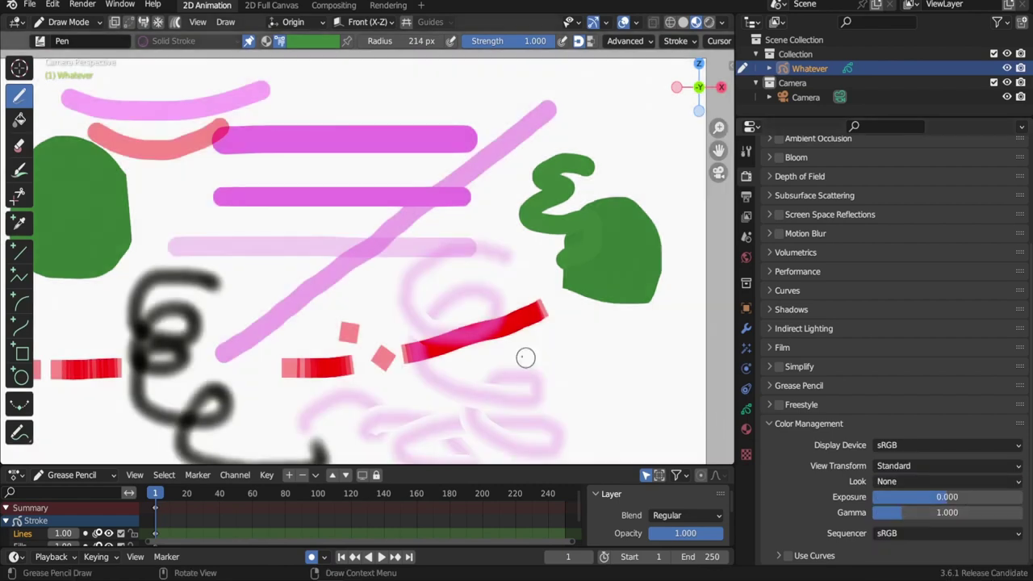
scroll(599, 270, up, 3)
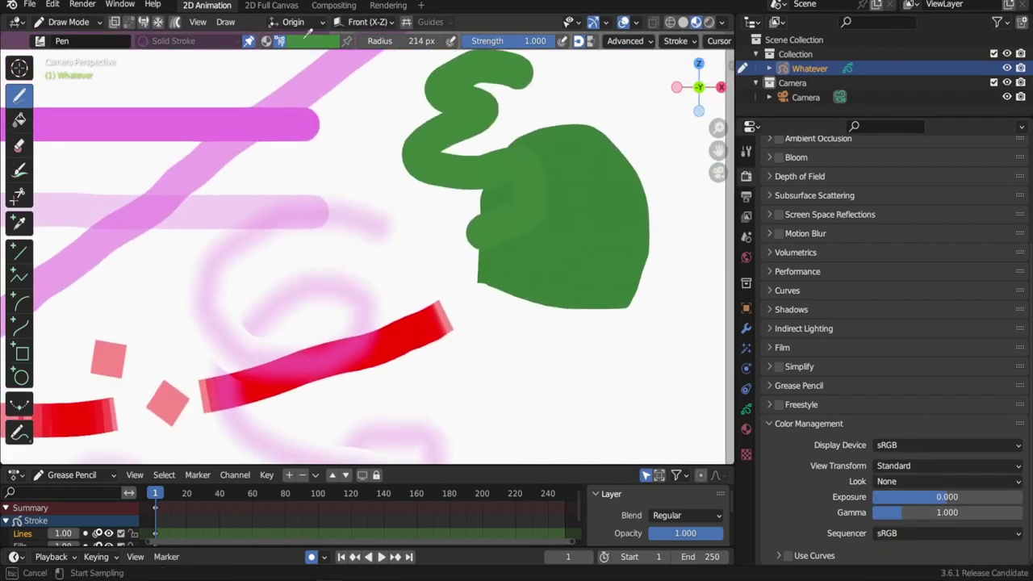
mouse_move(521, 303)
mouse_down()
mouse_move(610, 314)
mouse_move(642, 274)
mouse_move(658, 218)
mouse_up()
scroll(535, 247, up, 3)
scroll(521, 278, down, 3)
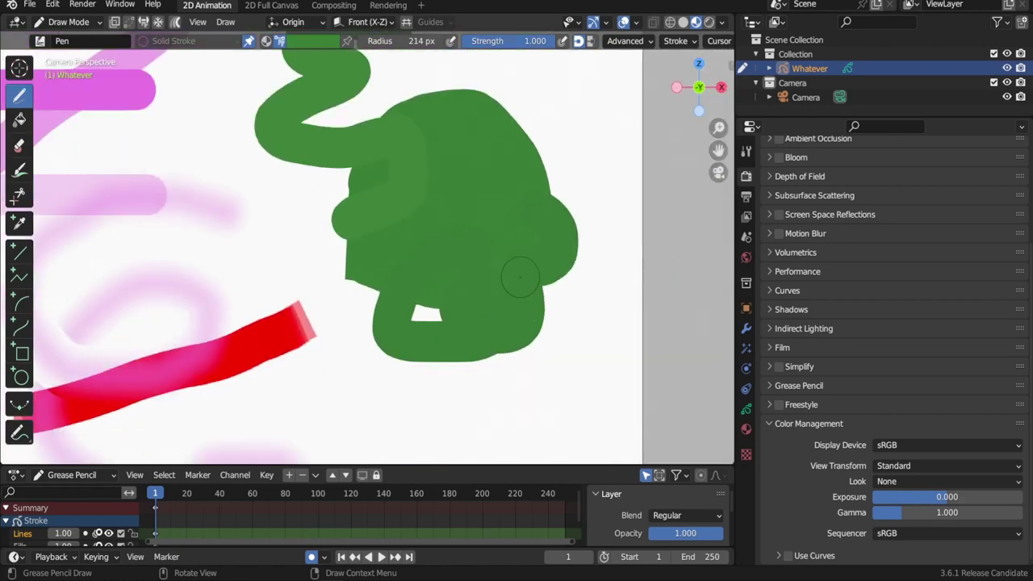
Step: Check the Use Lights option of the Fills and Lines layers and add a new layer above Lines
click(746, 409)
scroll(848, 371, up, 4)
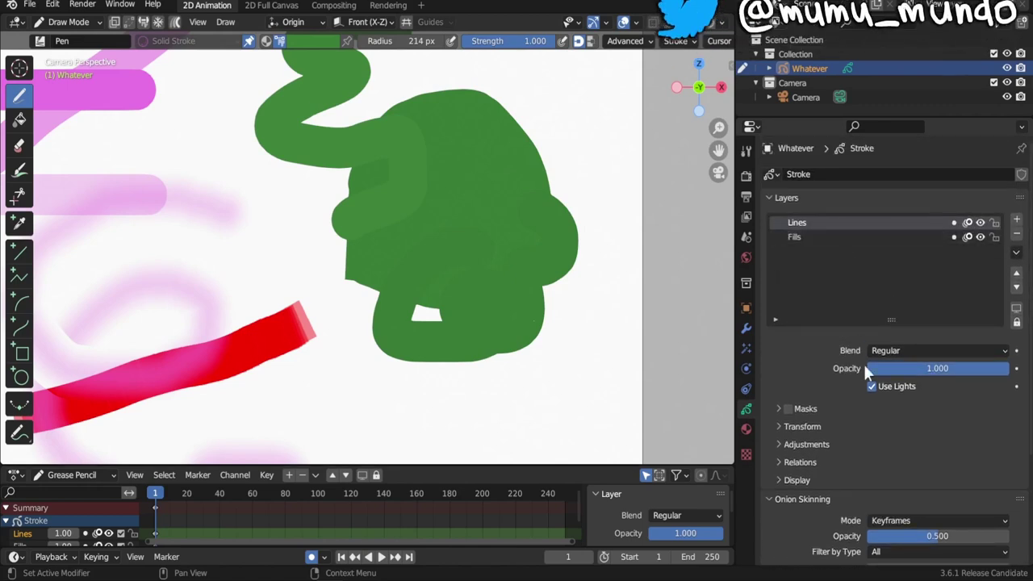
click(834, 238)
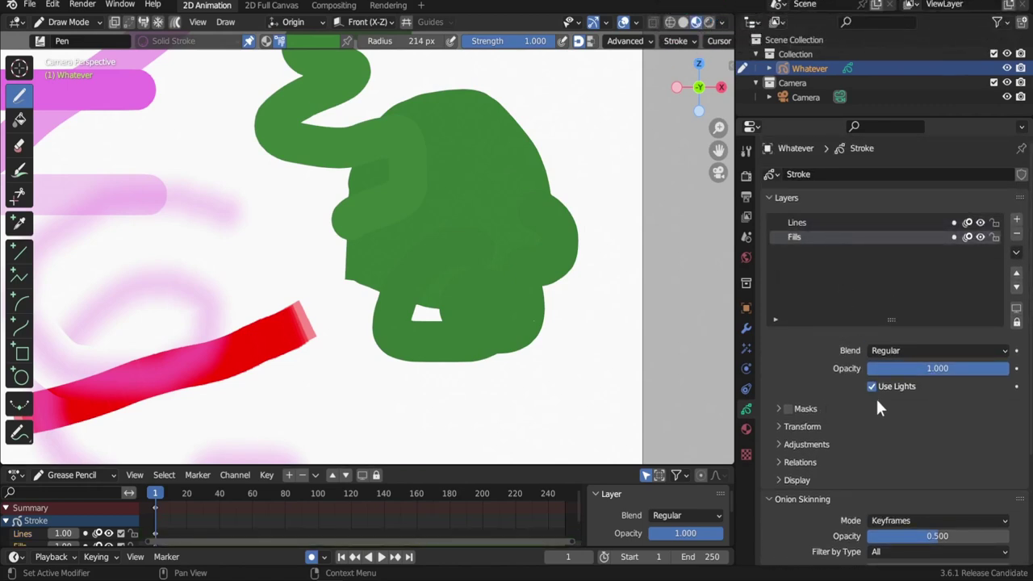
key(ctrl+z)
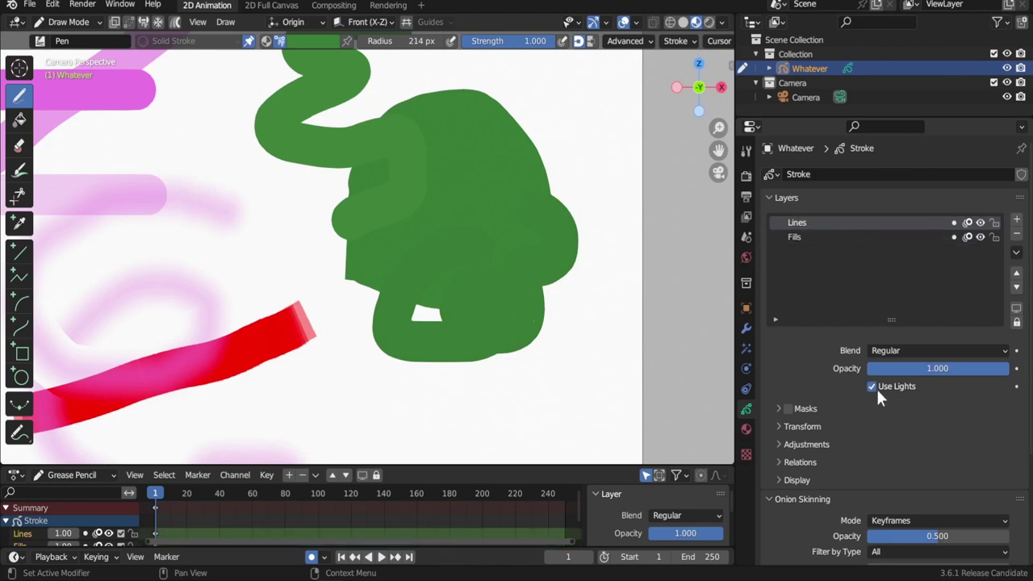
click(1016, 220)
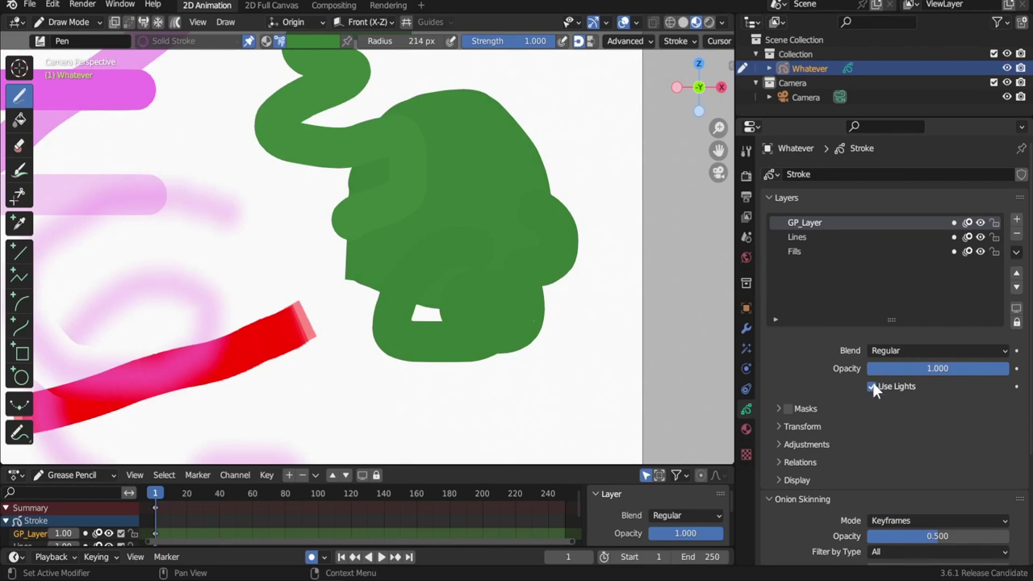
Step: Turn off Use Lights in the Visibility settings of the Whatever object
click(746, 310)
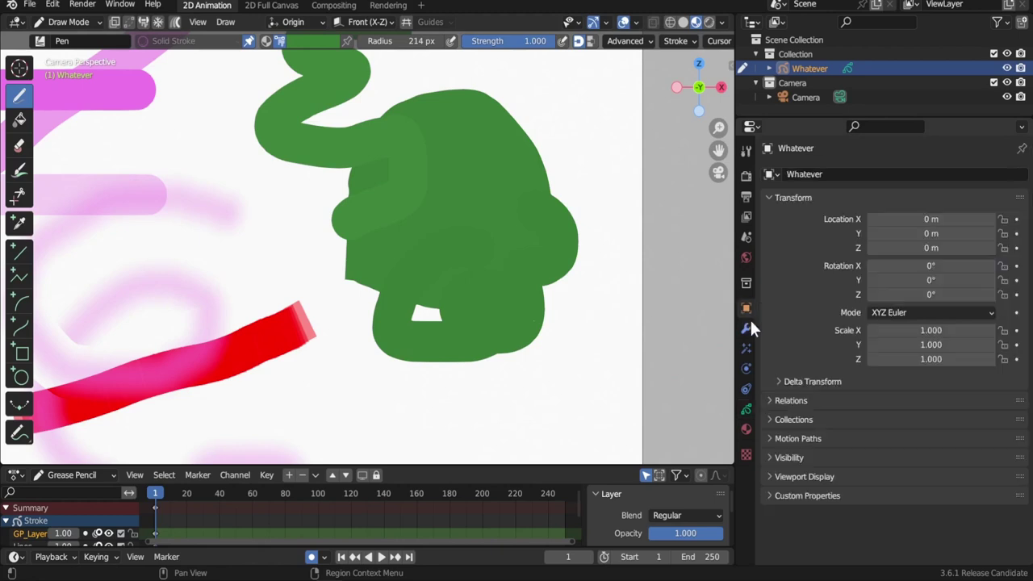
click(778, 457)
scroll(788, 458, down, 1)
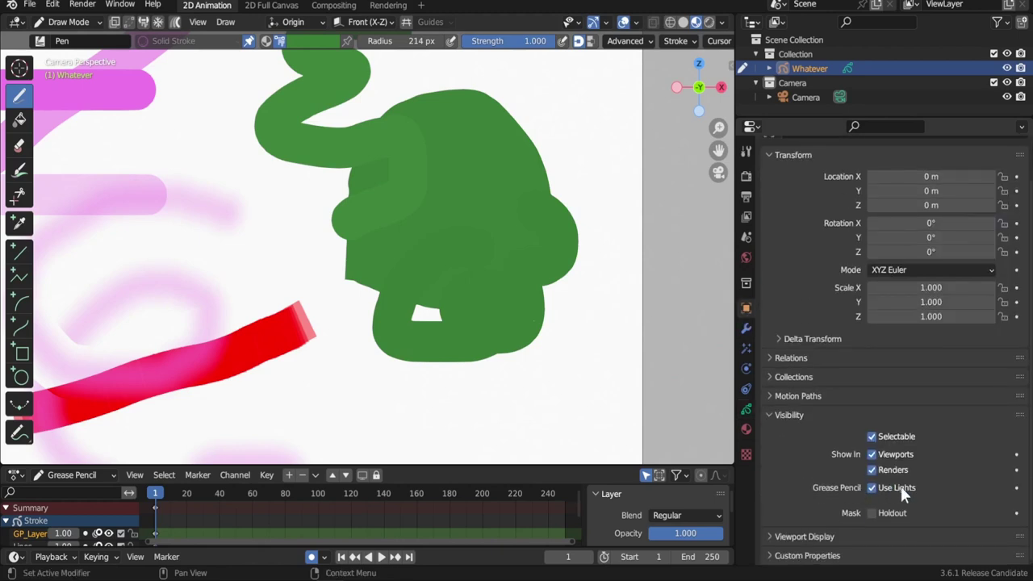
click(874, 488)
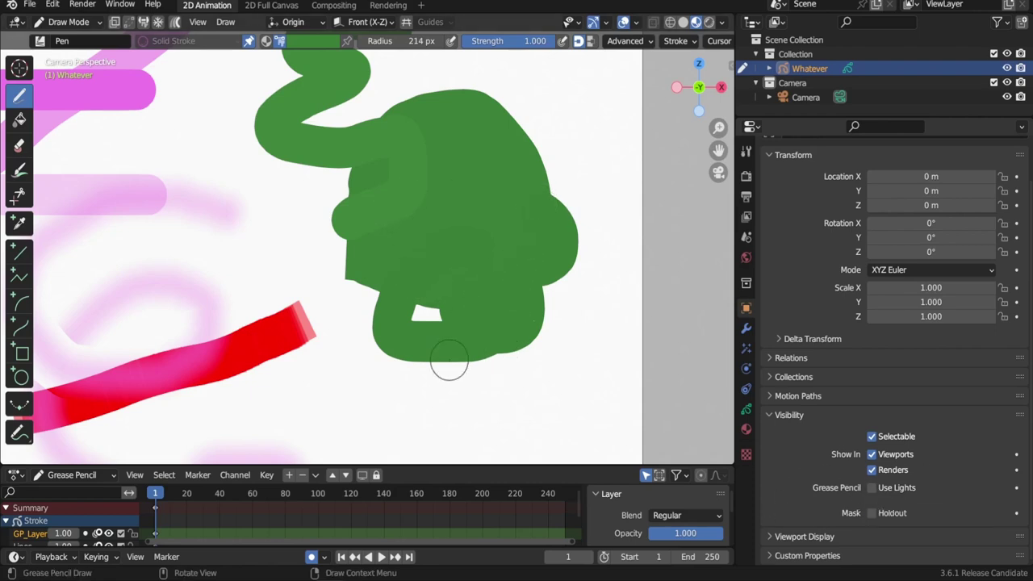
Step: Resample the green and draw another stroke along the upper-right edge of the right-hand green shape to compare the colors
key(e)
click(498, 135)
mouse_move(533, 154)
mouse_down()
mouse_move(558, 106)
mouse_move(545, 121)
mouse_move(561, 177)
mouse_move(545, 201)
mouse_up()
scroll(545, 194, up, 4)
shift+middle_drag(545, 194, 450, 266)
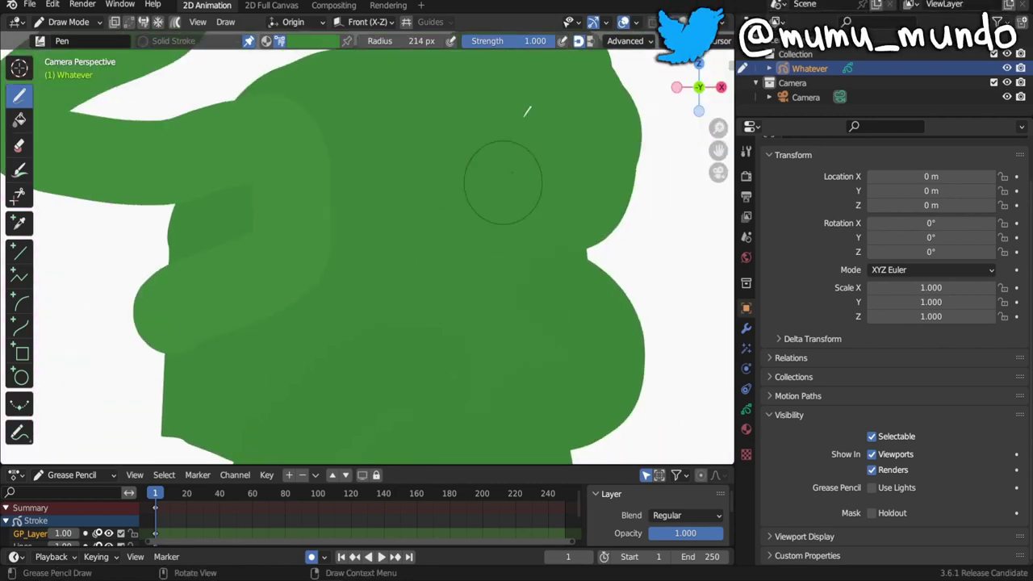
key(Home)
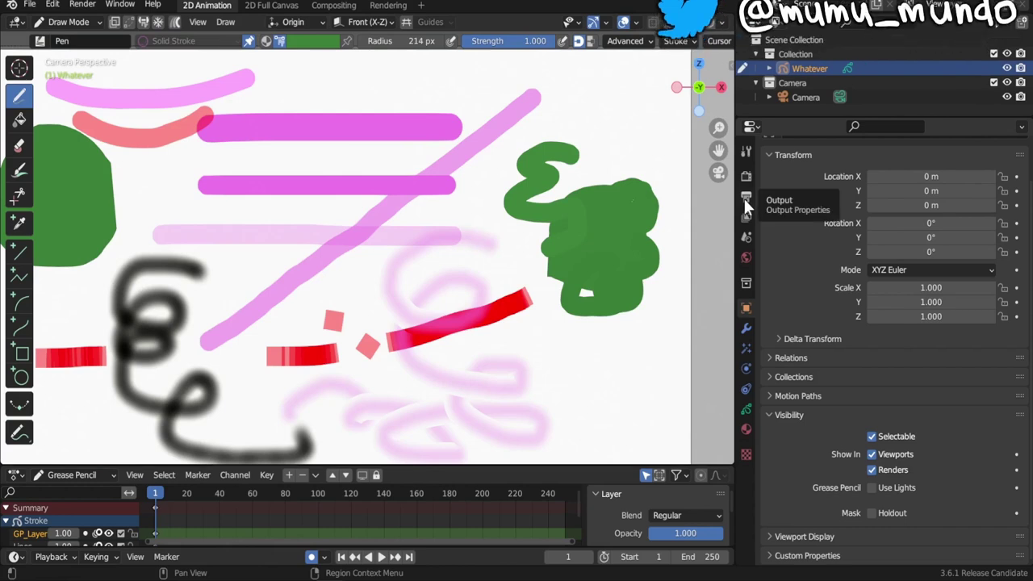
Step: Set the render output file format to FFmpeg Video
click(746, 197)
scroll(803, 234, up, 1)
scroll(806, 243, down, 3)
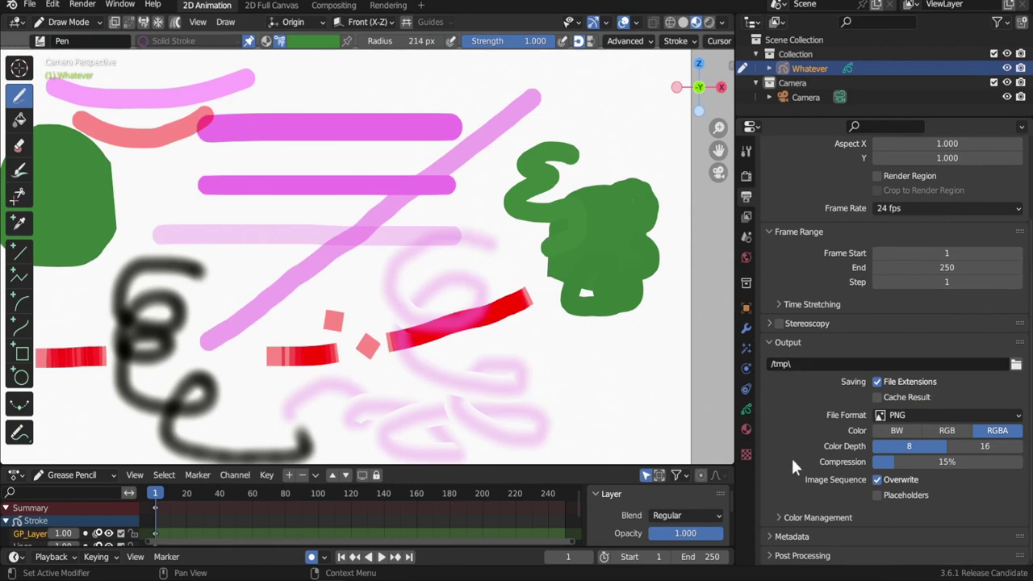
click(920, 416)
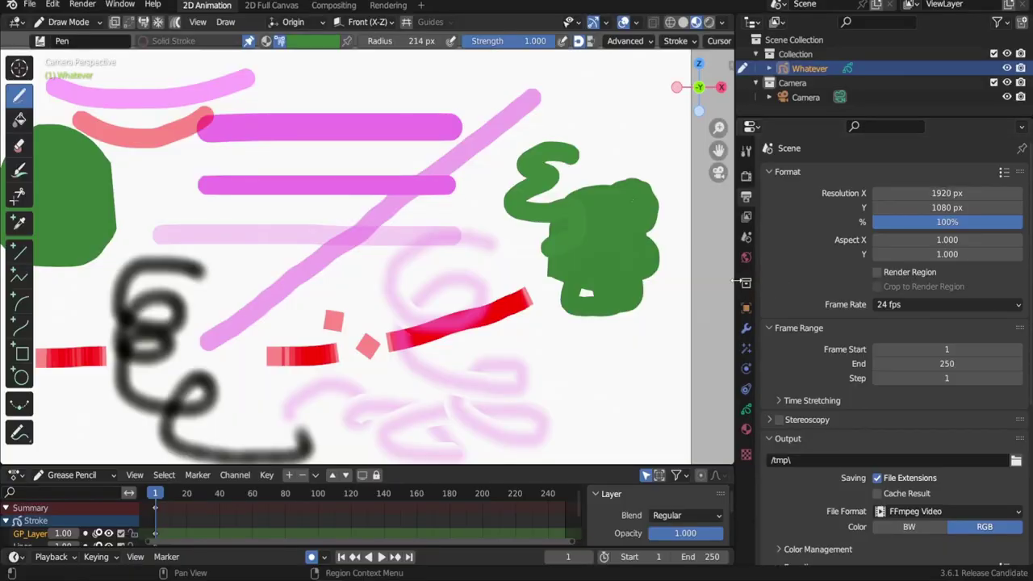
Step: Widen the viewport, leave the camera view for an angled perspective and enable the Grease Pencil Canvas grid overlay
shift+middle_drag(419, 313, 484, 312)
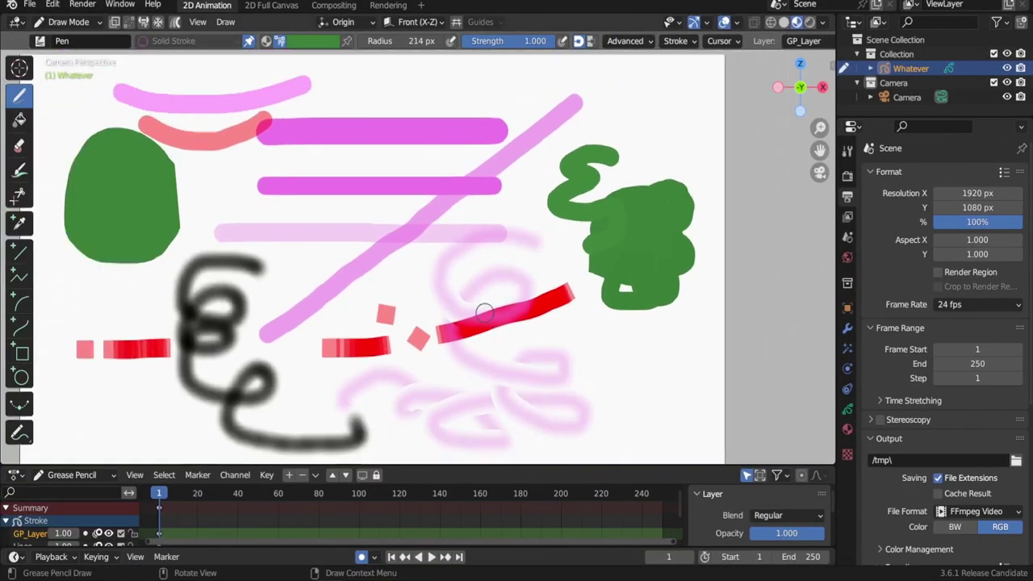
scroll(484, 312, down, 4)
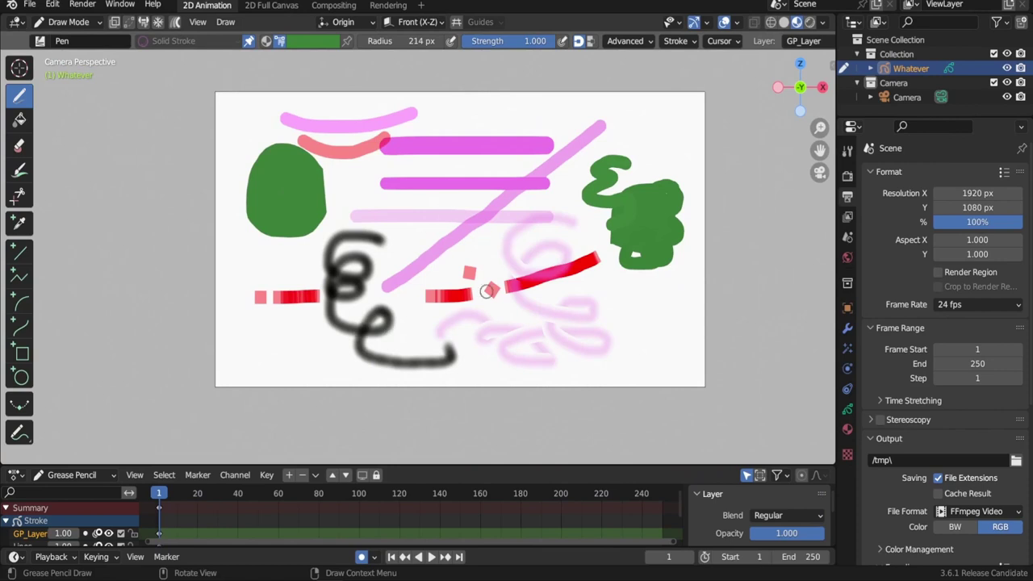
mouse_move(637, 266)
middle_down()
mouse_move(595, 272)
mouse_move(736, 267)
mouse_move(647, 298)
mouse_move(579, 295)
mouse_move(710, 330)
mouse_move(443, 308)
mouse_move(554, 302)
mouse_move(408, 279)
mouse_move(538, 323)
mouse_move(468, 261)
mouse_move(496, 288)
mouse_move(578, 159)
middle_up()
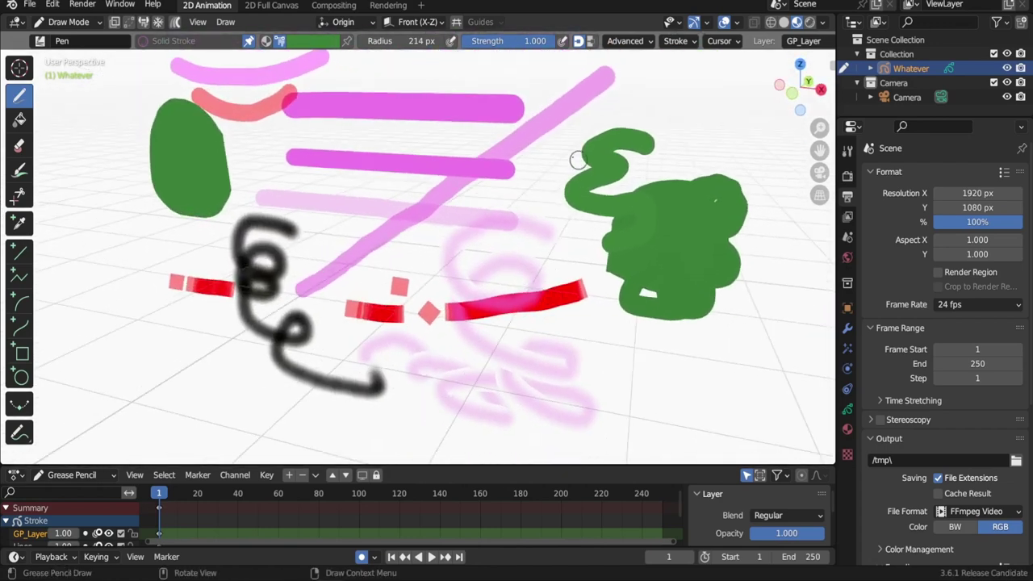
click(736, 22)
click(736, 22)
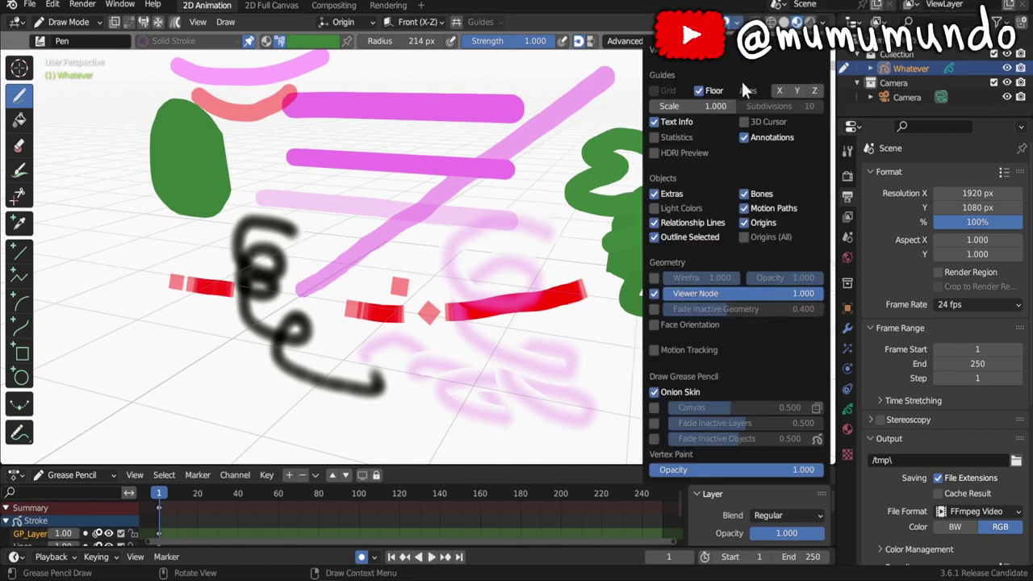
click(655, 408)
mouse_move(565, 347)
middle_down()
mouse_move(452, 298)
mouse_move(461, 300)
middle_up()
scroll(423, 306, up, 4)
mouse_move(496, 265)
middle_down()
mouse_move(597, 263)
mouse_move(572, 275)
mouse_move(524, 254)
middle_up()
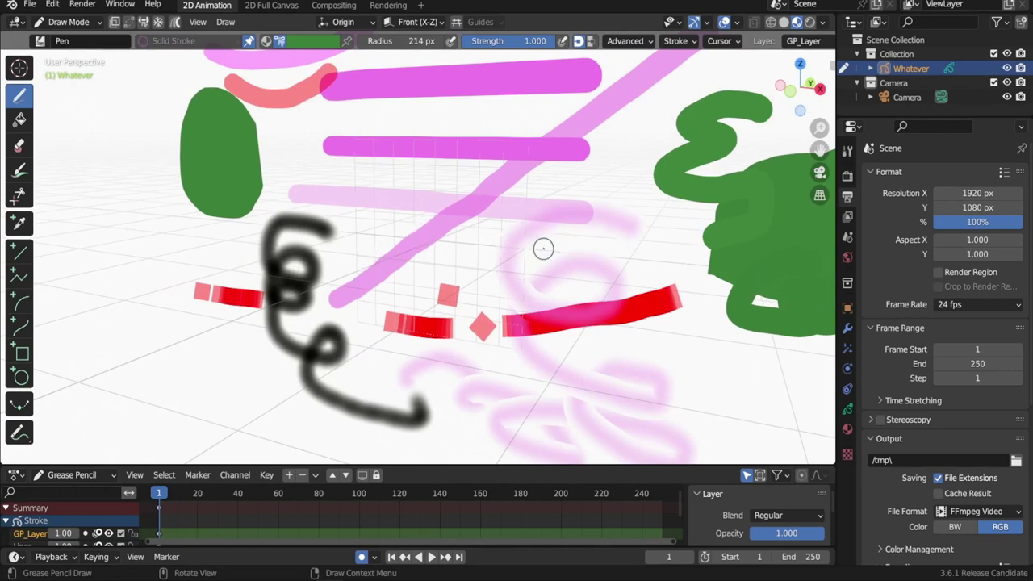
Step: Show the World properties and turn off Scene World for the Material Preview shading
click(845, 258)
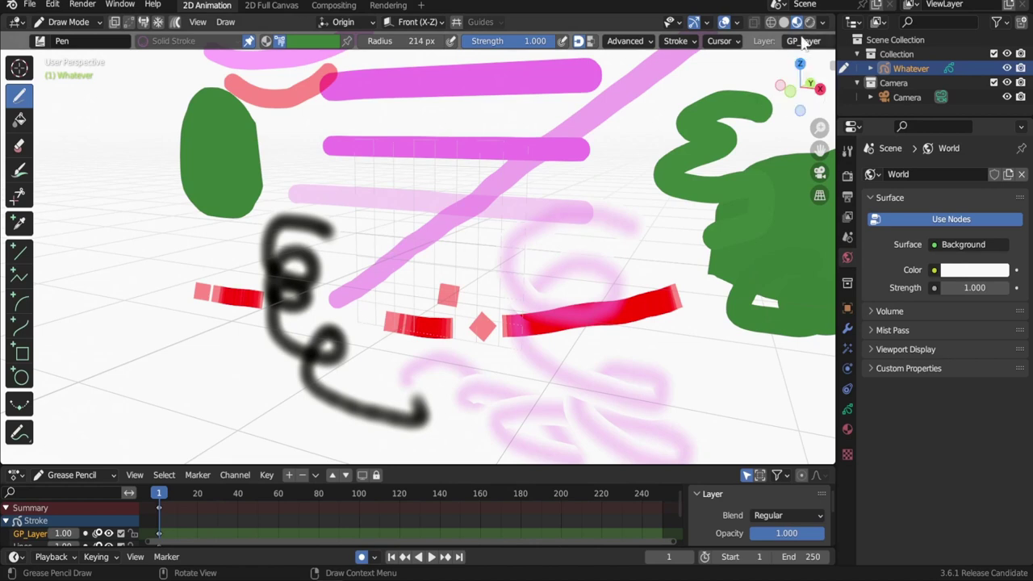
click(823, 23)
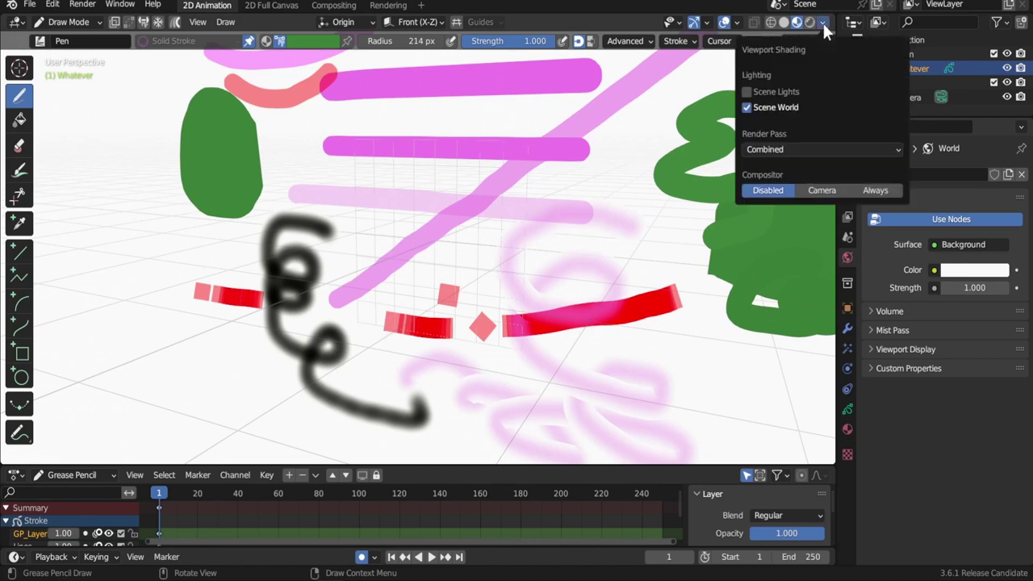
click(747, 107)
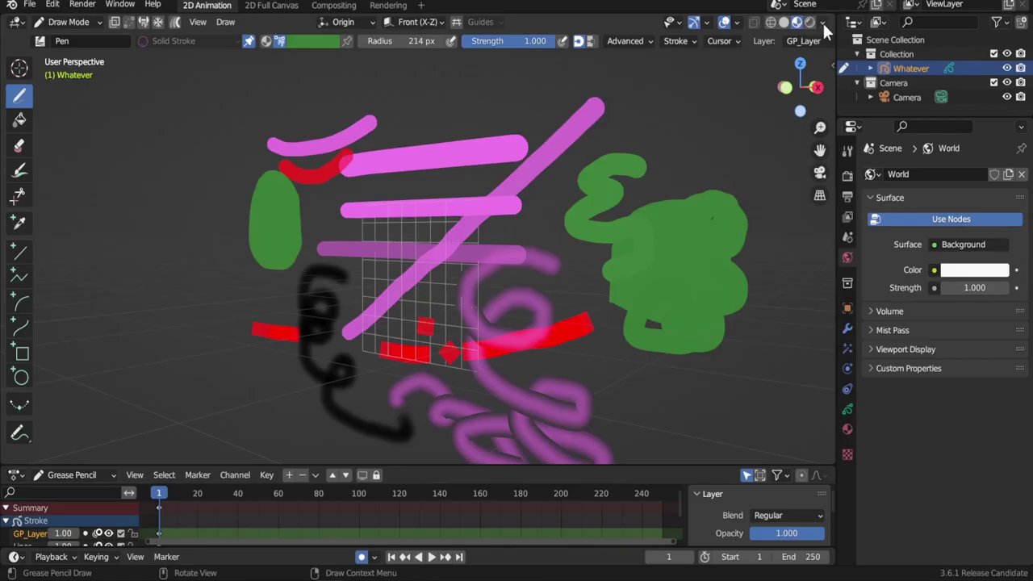
click(823, 22)
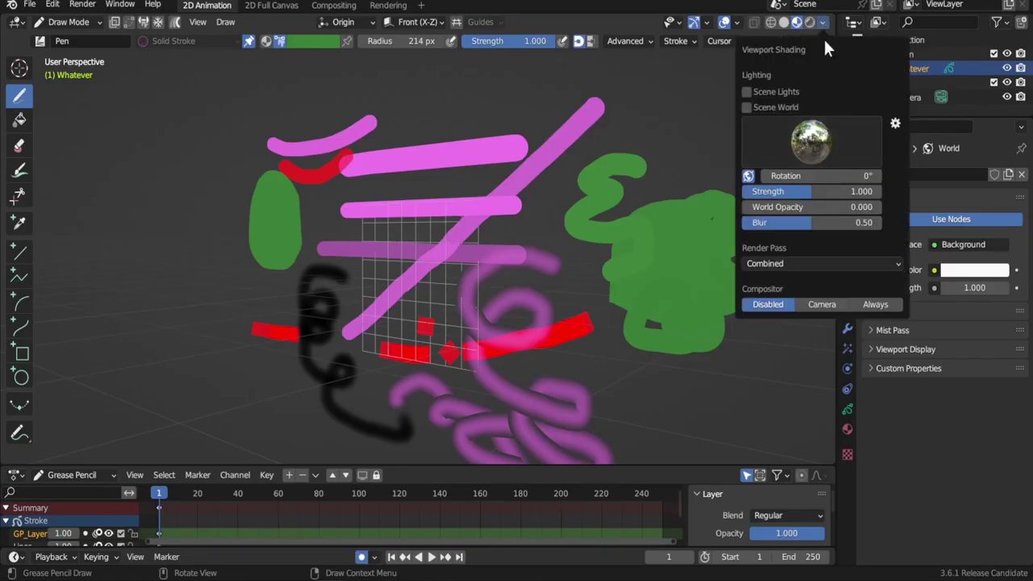
click(822, 22)
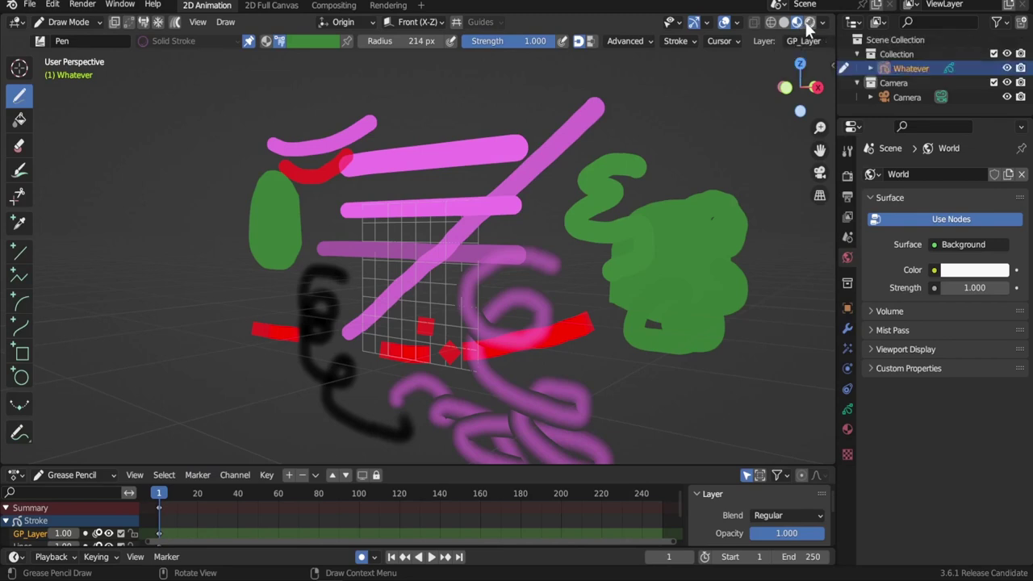
Step: Compare Rendered shading with Scene World off and on, as well as the Solid and Material Preview shading of the strokes
click(810, 23)
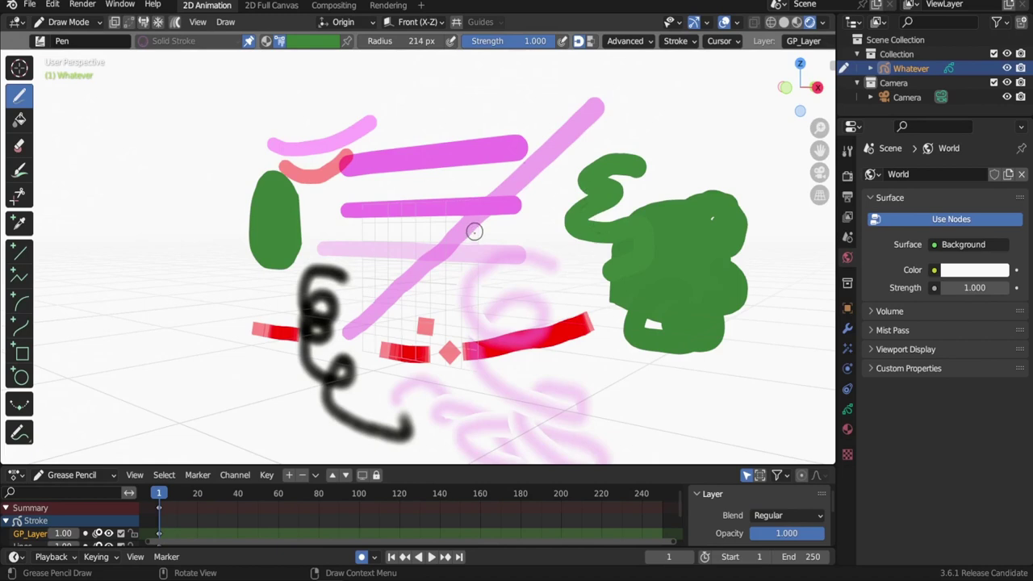
click(822, 23)
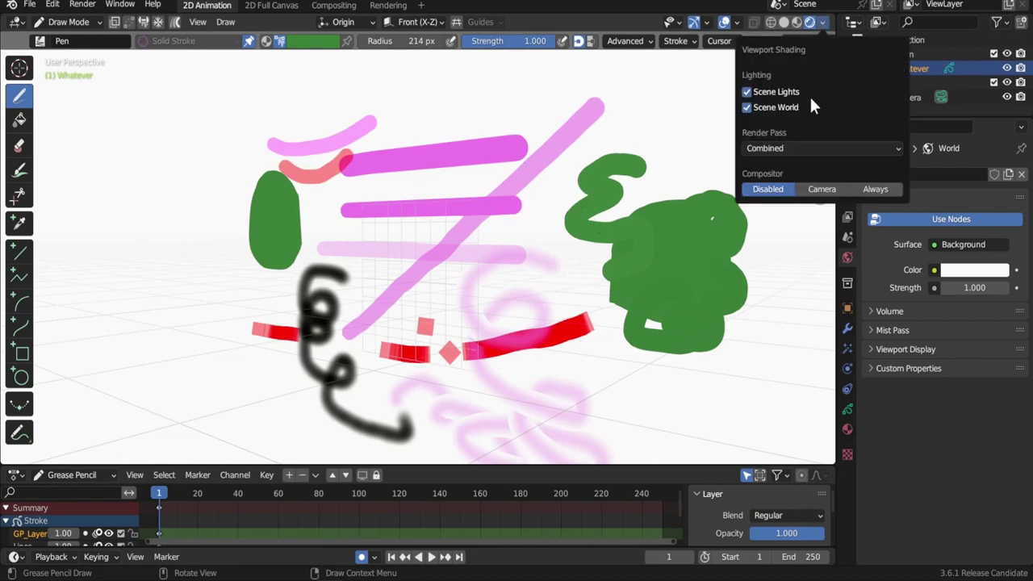
click(746, 107)
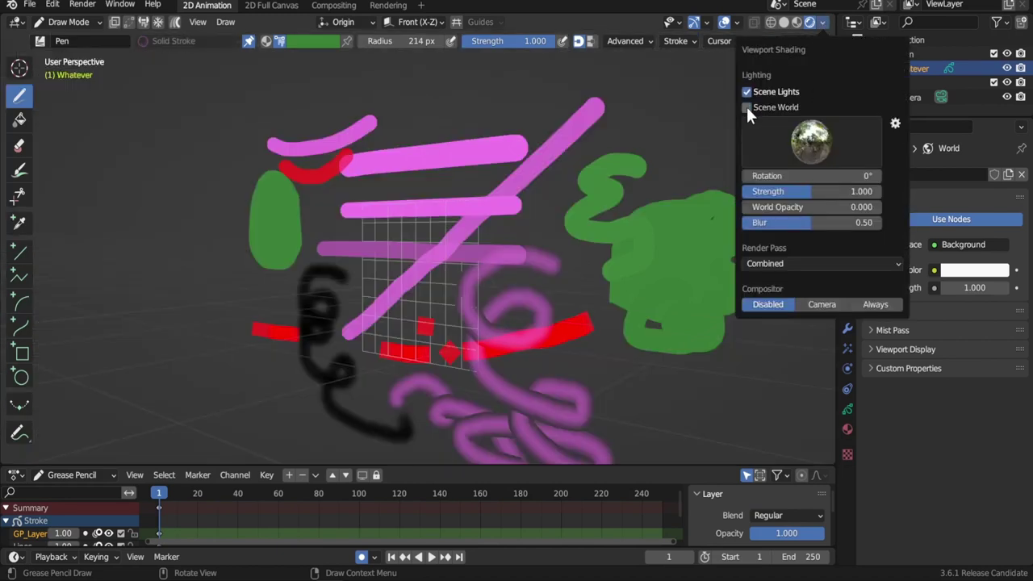
click(747, 106)
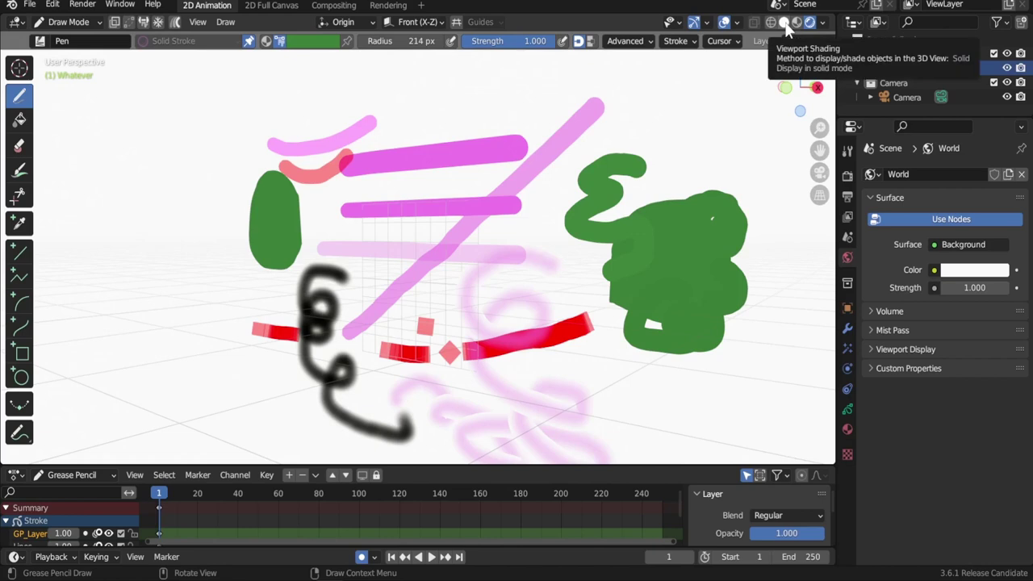
click(784, 24)
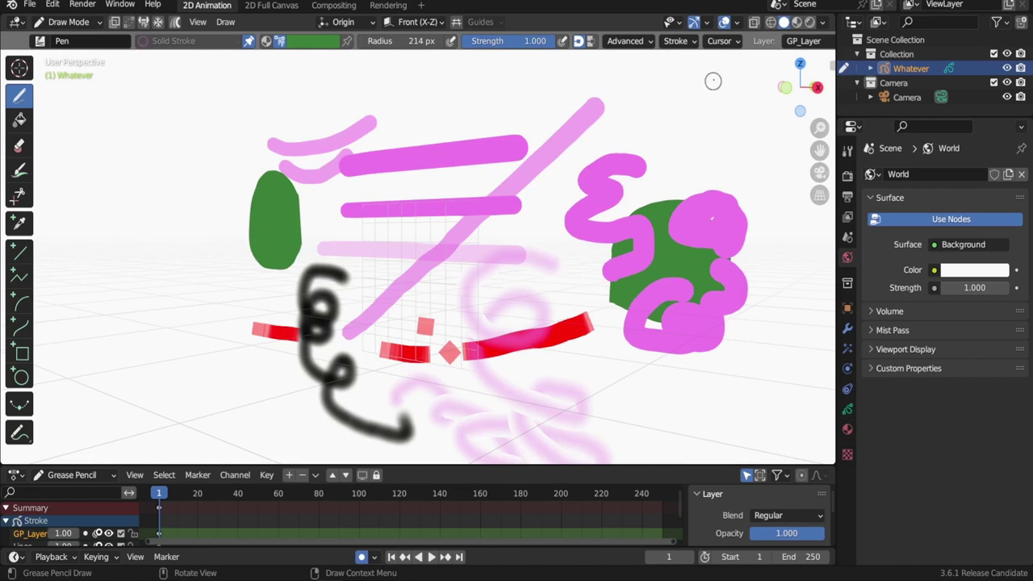
click(797, 23)
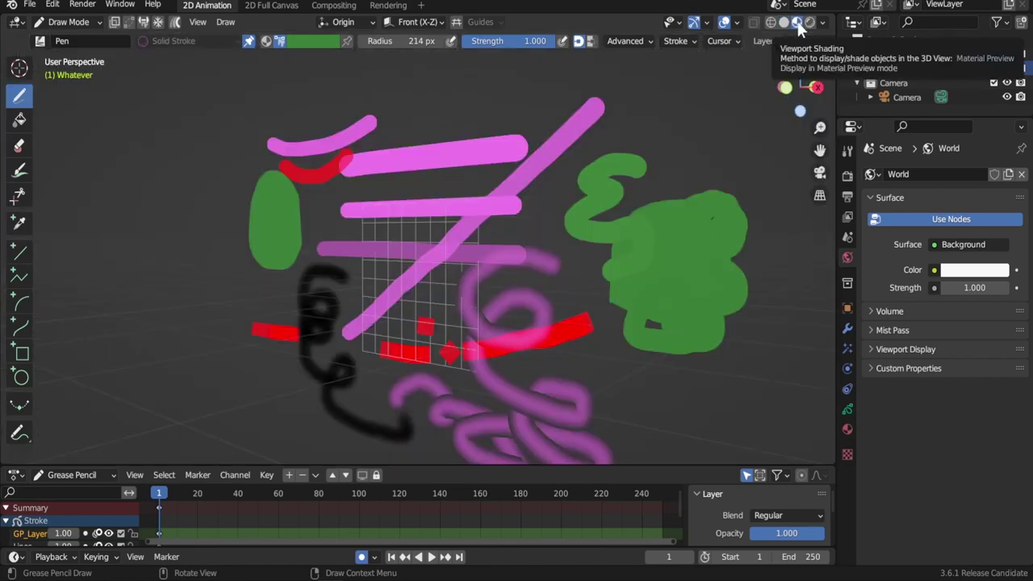
Step: Draw looping test strokes over the drawing in orange, dark purple and lime green from the palette
click(315, 43)
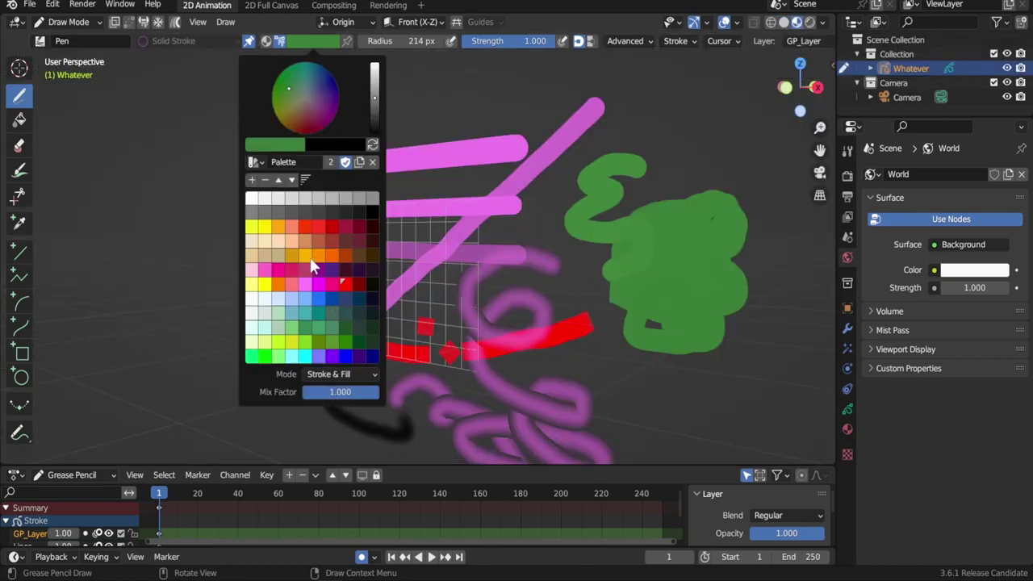
click(312, 256)
drag(428, 113, 484, 214)
click(316, 43)
click(332, 269)
mouse_move(299, 311)
mouse_down()
mouse_move(369, 232)
mouse_move(500, 314)
mouse_up()
click(315, 43)
click(277, 341)
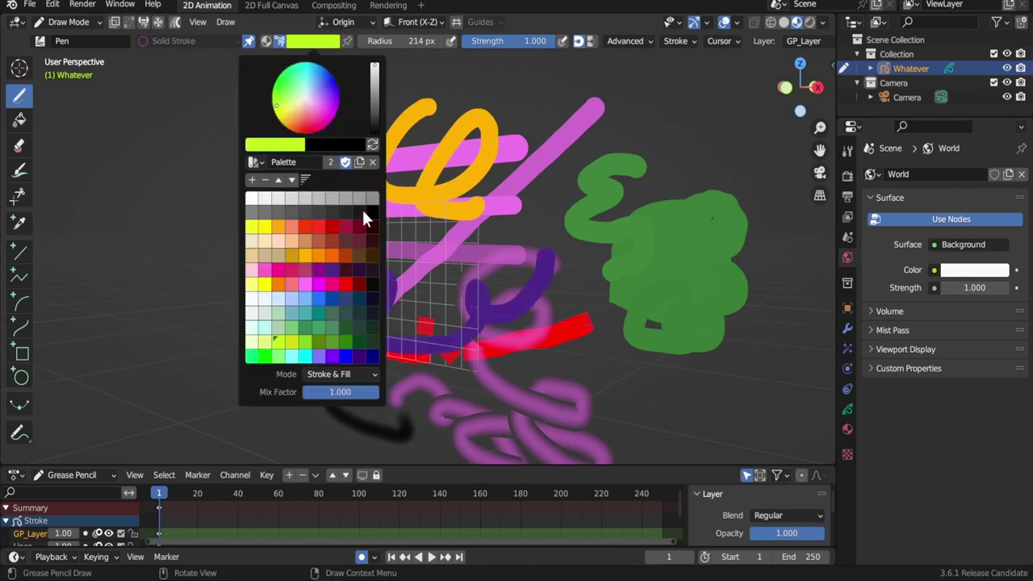
drag(456, 230, 497, 356)
Step: View the new strokes in Solid and Wireframe shading from a different angle
click(784, 22)
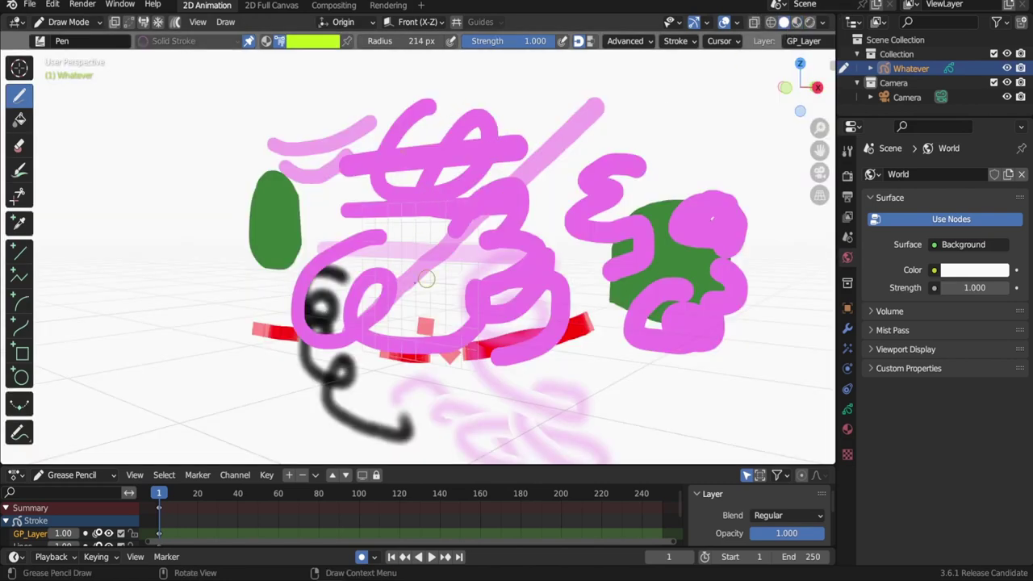
click(771, 23)
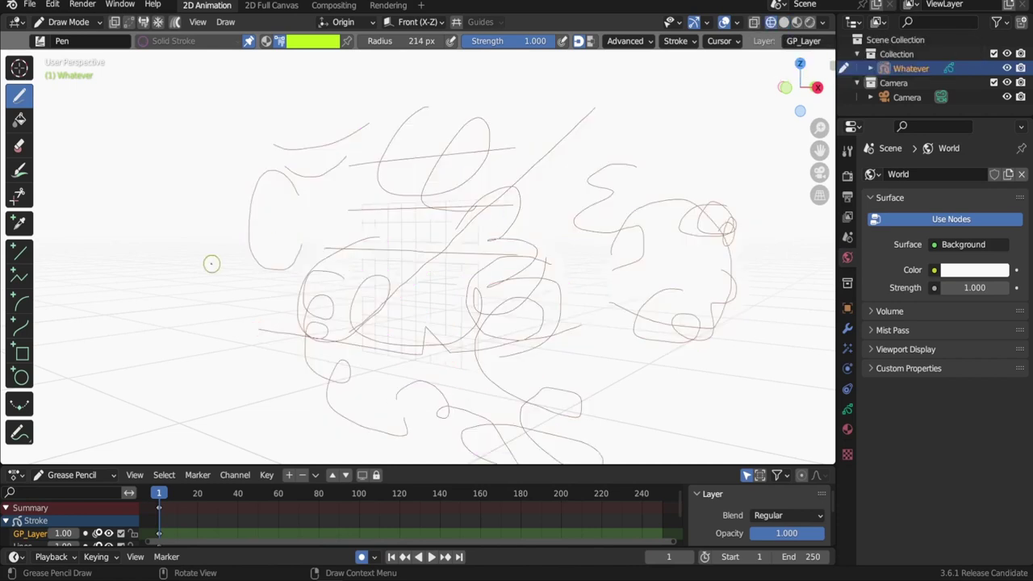
mouse_move(296, 202)
middle_down()
mouse_move(445, 293)
mouse_move(299, 296)
mouse_move(380, 270)
mouse_move(346, 317)
mouse_move(348, 298)
mouse_move(323, 307)
mouse_move(422, 272)
middle_up()
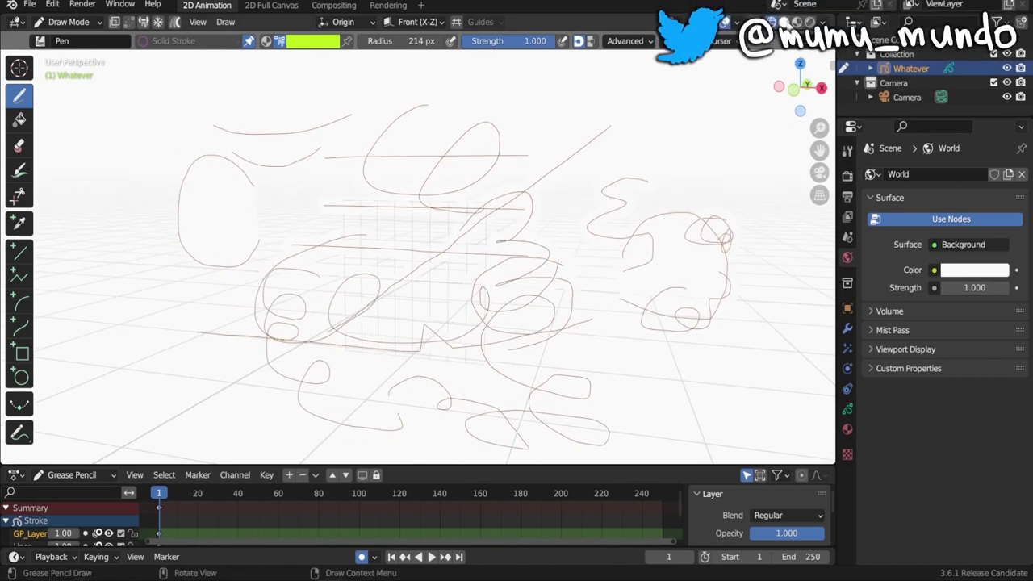
Step: Show the strokes in Rendered shading and add a Rim effect to the Whatever object
click(796, 22)
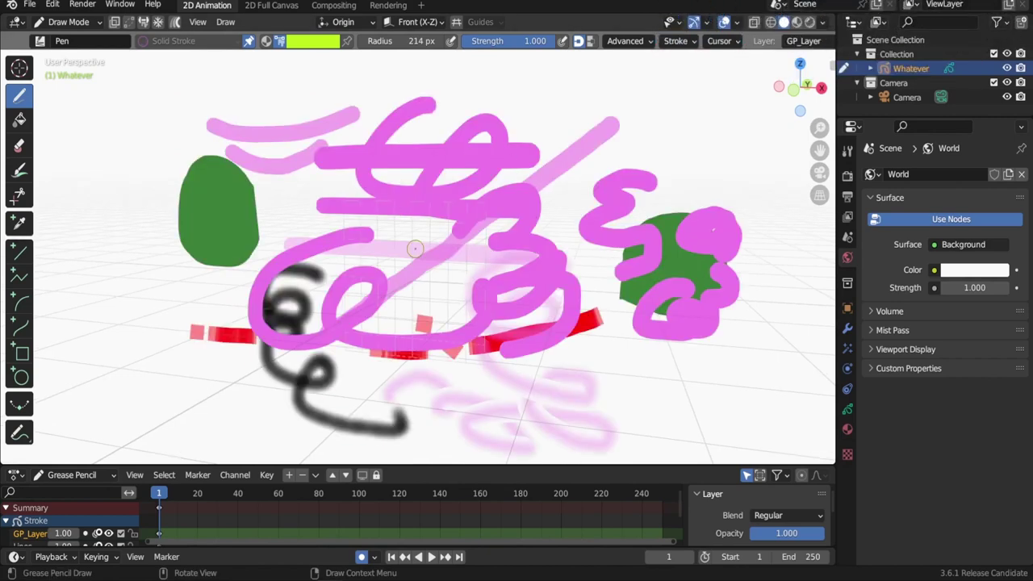
click(810, 22)
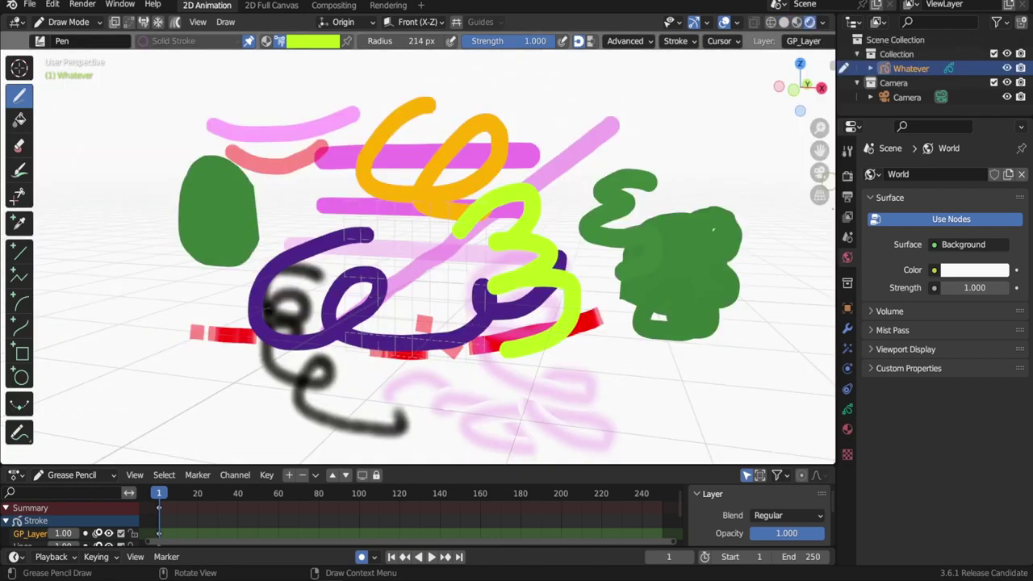
click(847, 349)
click(915, 173)
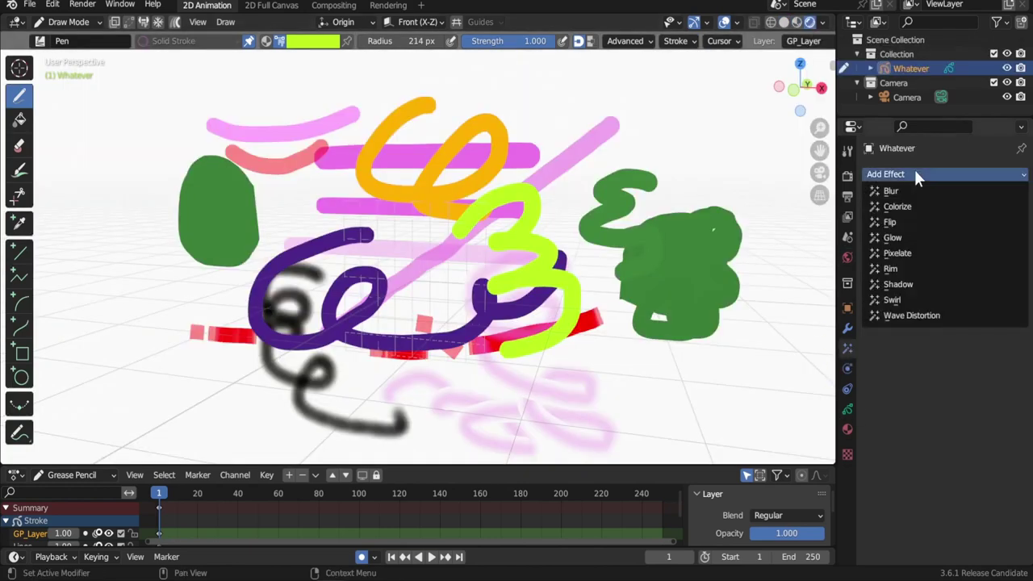
click(915, 268)
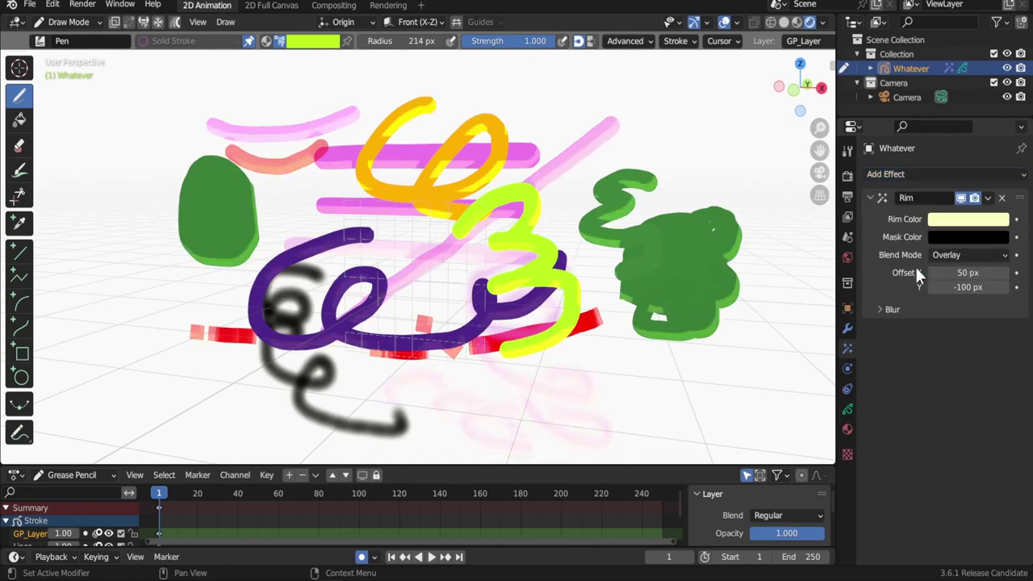
Step: Set the Rim effect's blur to 50 px in X and Y and its offset to X -2 px, Y 118 px
click(891, 310)
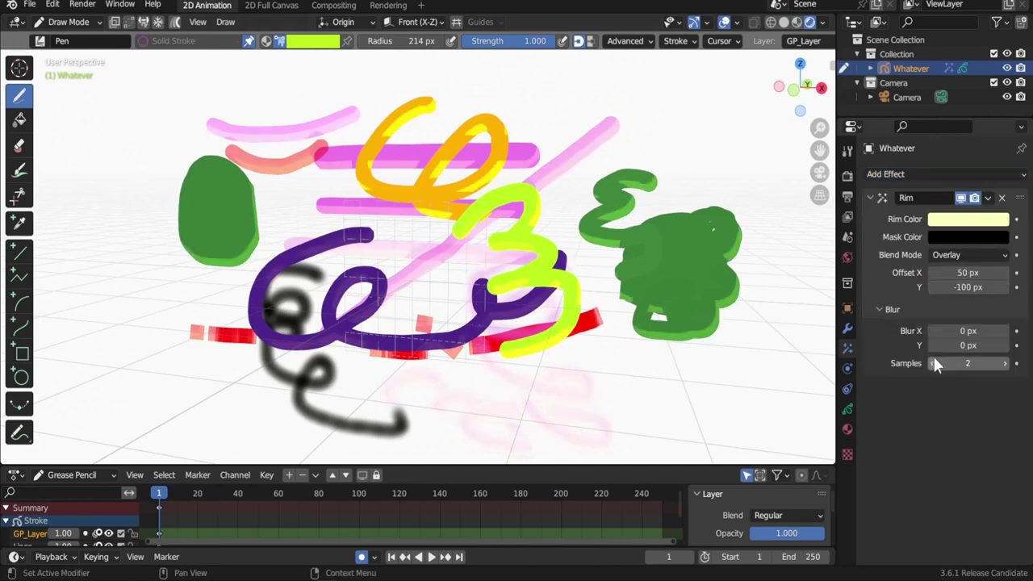
click(966, 331)
text(50)
key(Return)
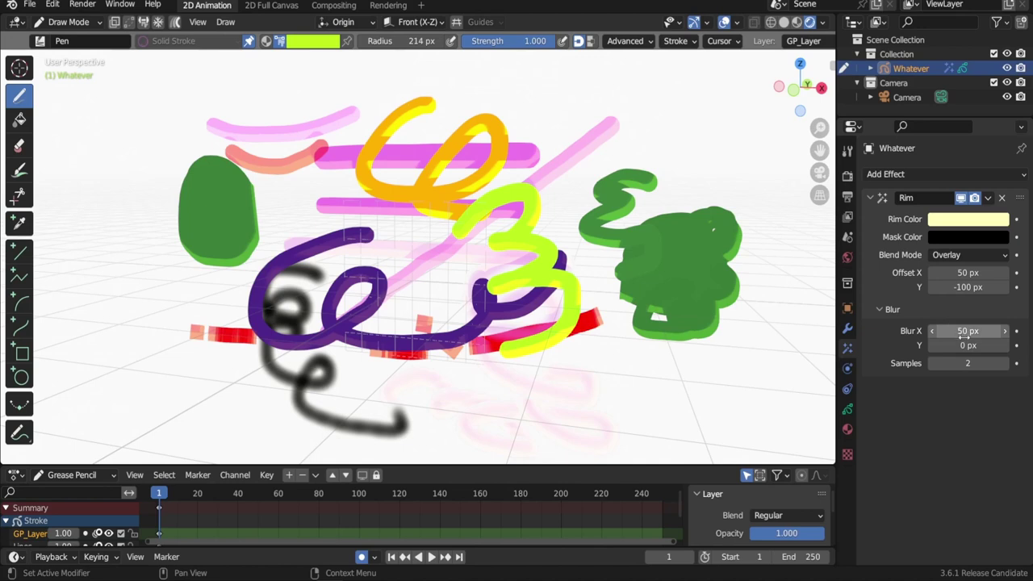
click(965, 345)
text(50)
key(Return)
mouse_move(968, 273)
mouse_down()
mouse_move(912, 273)
mouse_move(1012, 287)
mouse_up()
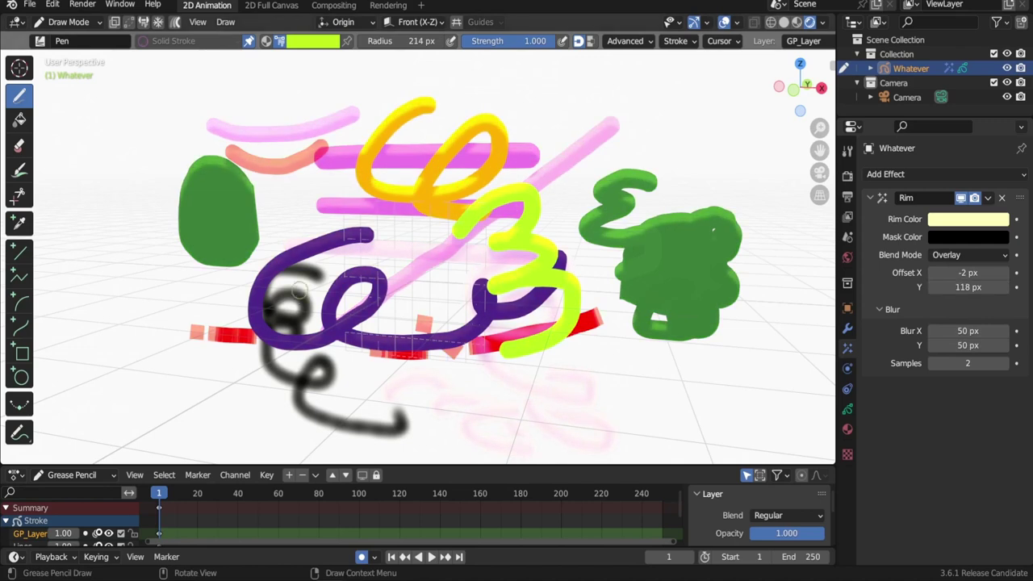
Step: Compare the strokes in Material Preview and Solid shading, then return to Material Preview and view them from another angle
click(798, 22)
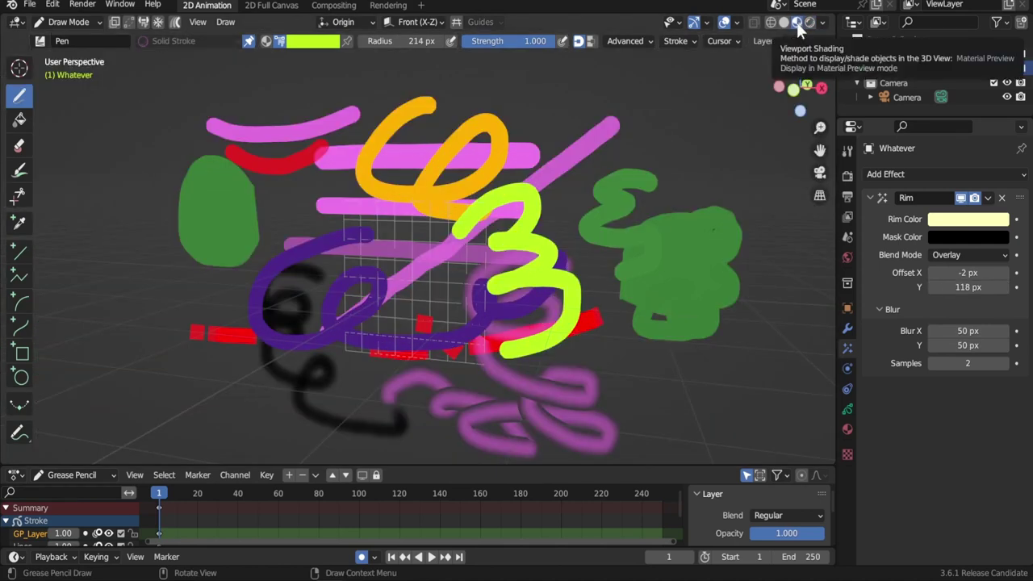
click(784, 22)
click(797, 22)
mouse_move(517, 266)
middle_down()
mouse_move(545, 278)
mouse_move(355, 301)
mouse_move(710, 265)
middle_up()
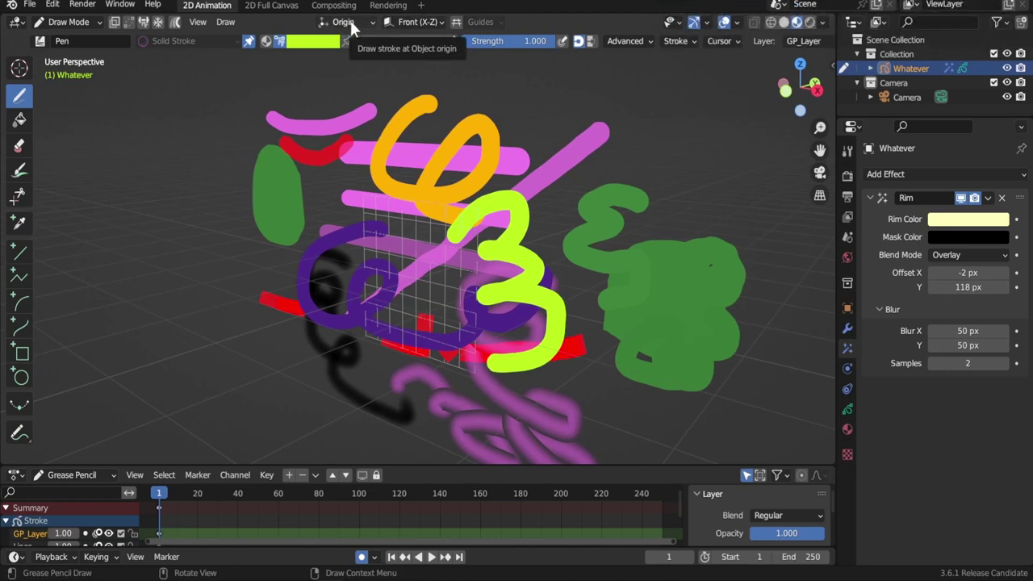
Step: Draw one lime green stroke on the Side (Y-Z) drawing plane and another on the Top (X-Y) plane
click(413, 22)
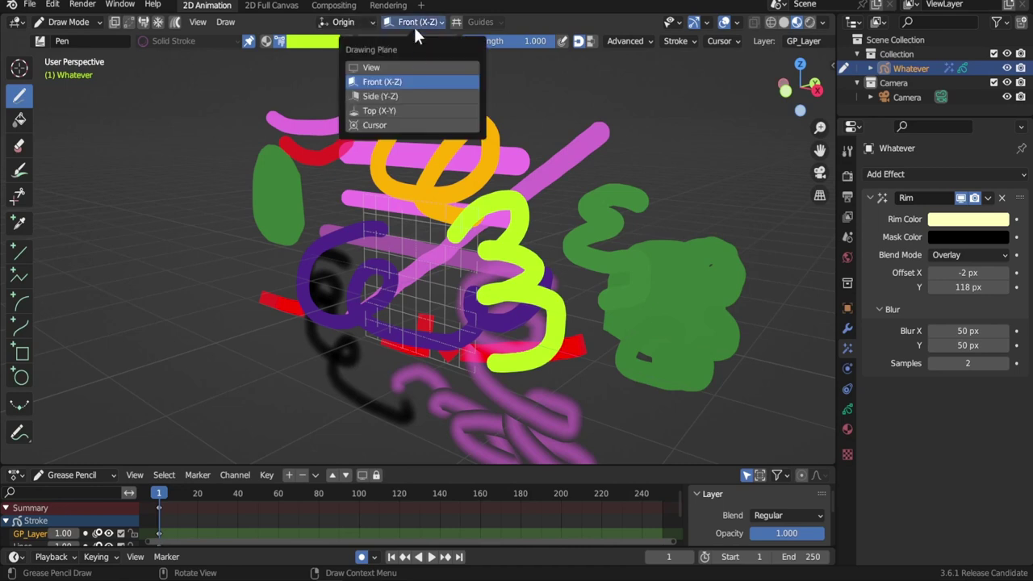
click(406, 96)
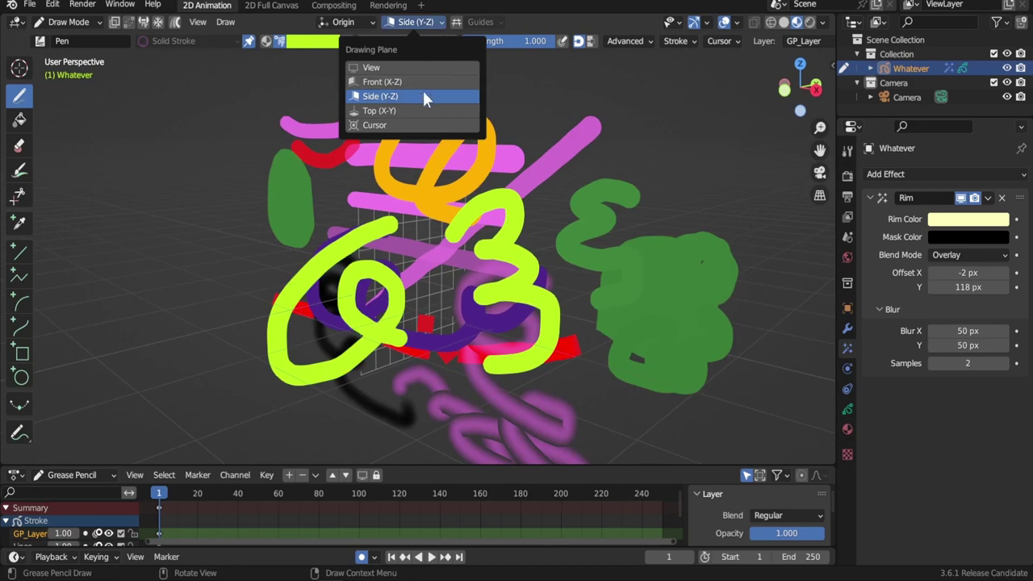
click(416, 111)
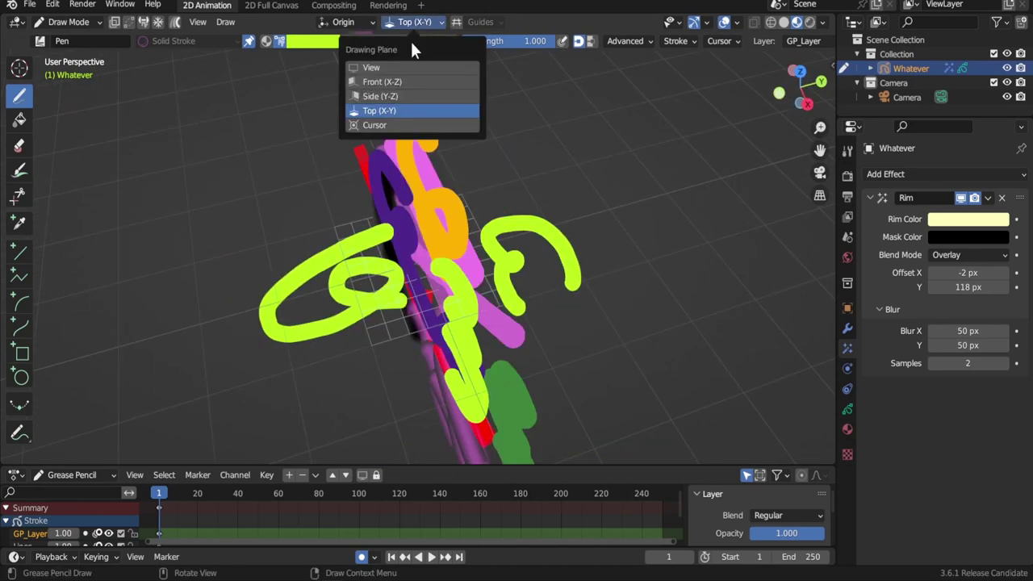
Step: Set the drawing plane to View and the stroke placement to 3D Cursor
click(371, 68)
mouse_move(388, 97)
middle_down()
mouse_move(485, 217)
mouse_move(473, 346)
mouse_move(470, 208)
mouse_move(463, 236)
mouse_move(440, 207)
mouse_move(458, 242)
mouse_move(577, 230)
mouse_move(392, 252)
mouse_move(339, 242)
mouse_move(541, 250)
mouse_move(662, 235)
mouse_move(361, 27)
middle_up()
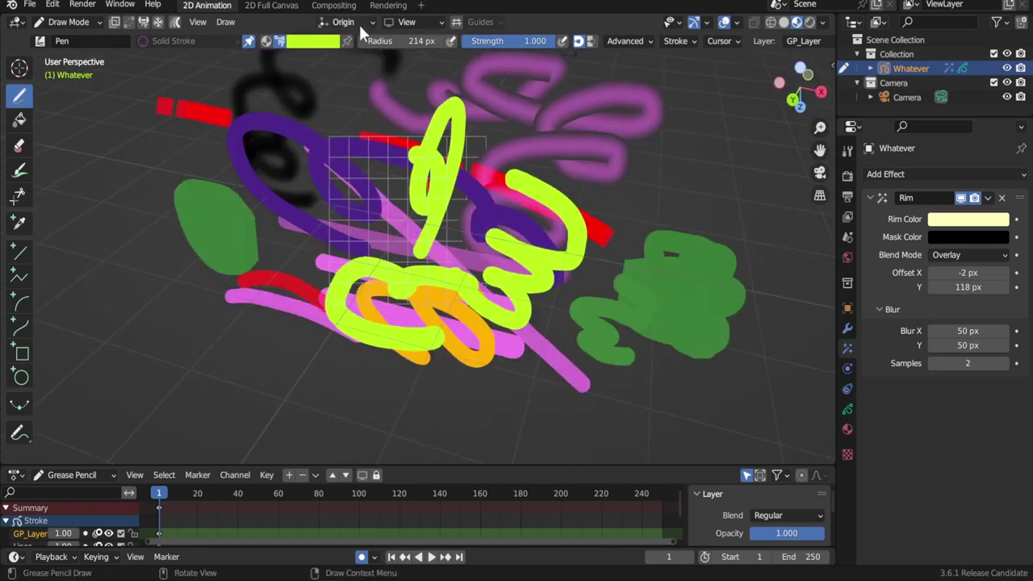
click(347, 21)
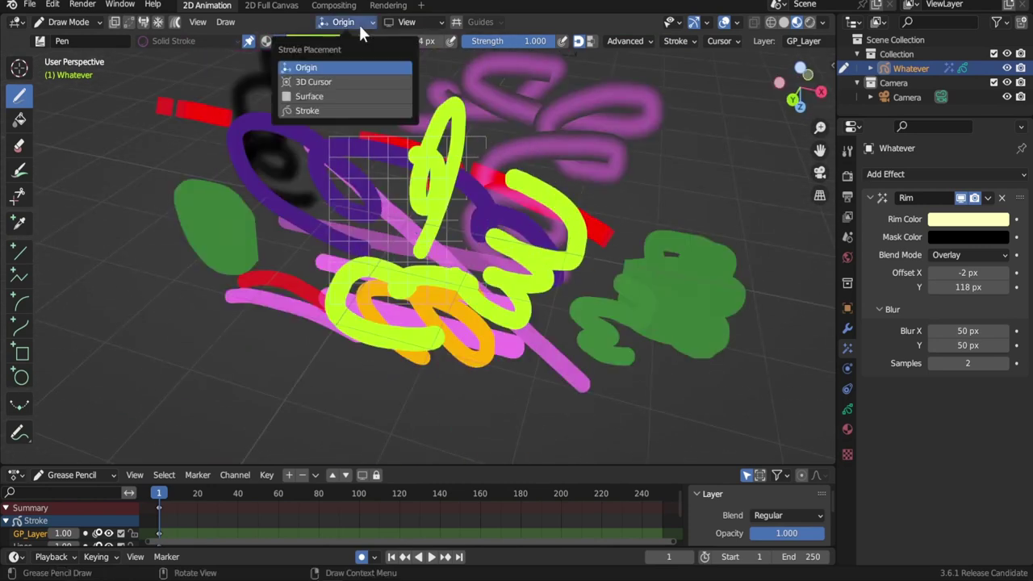
click(349, 81)
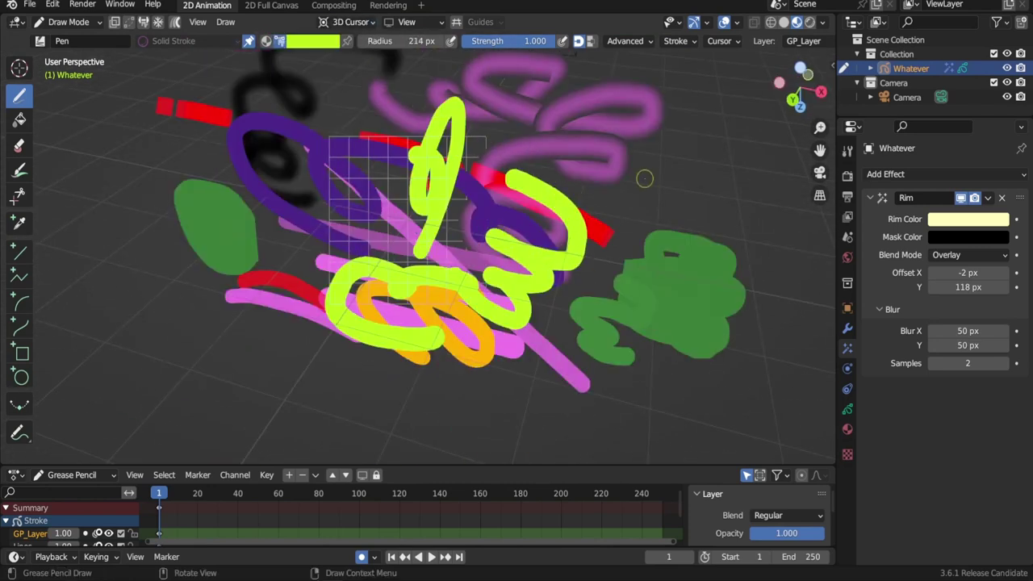
Step: Turn on the 3D Cursor and the X, Y and Z axes in the viewport overlays
middle_drag(614, 218, 733, 96)
click(736, 22)
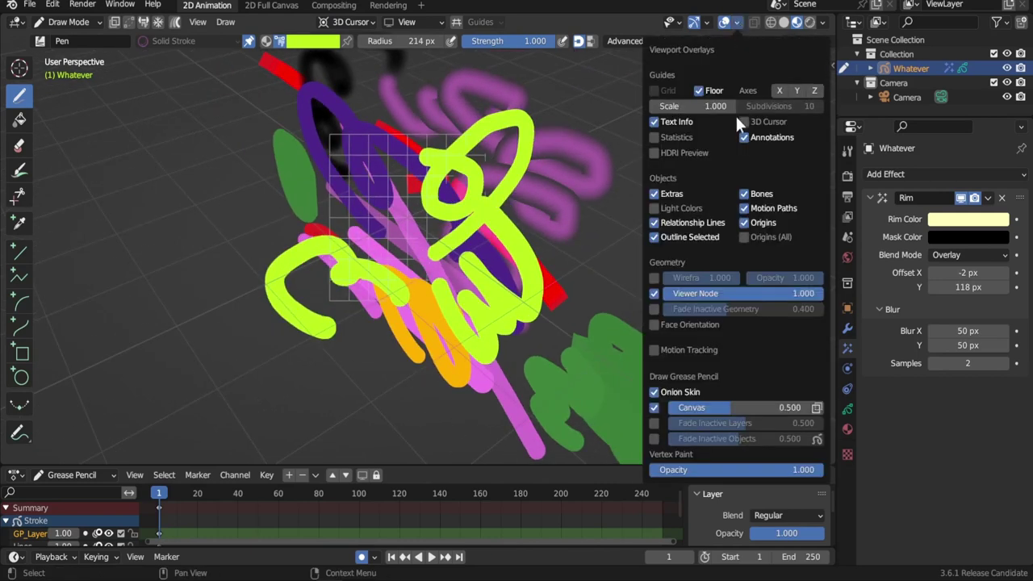
click(779, 90)
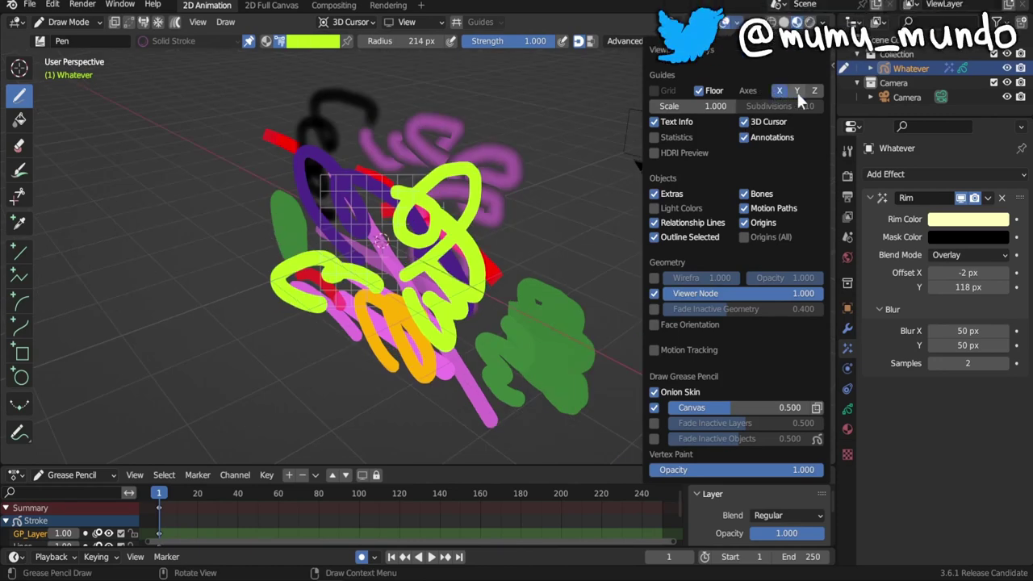
click(797, 90)
click(816, 91)
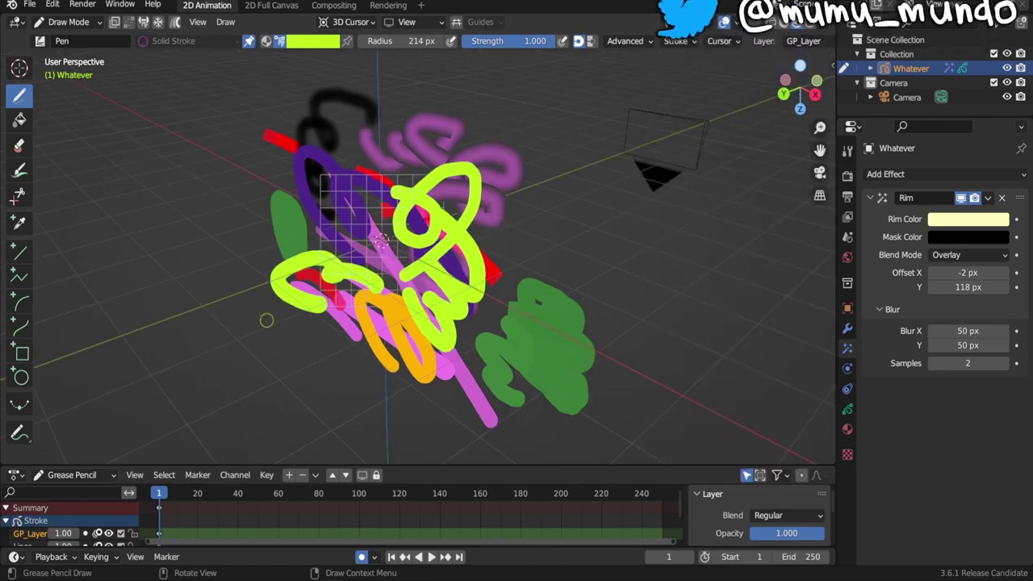
Step: Place the 3D cursor away from the drawing, at about X -2.5 m, Y 4.1 m, Z -1.2 m
middle_drag(504, 225, 159, 215)
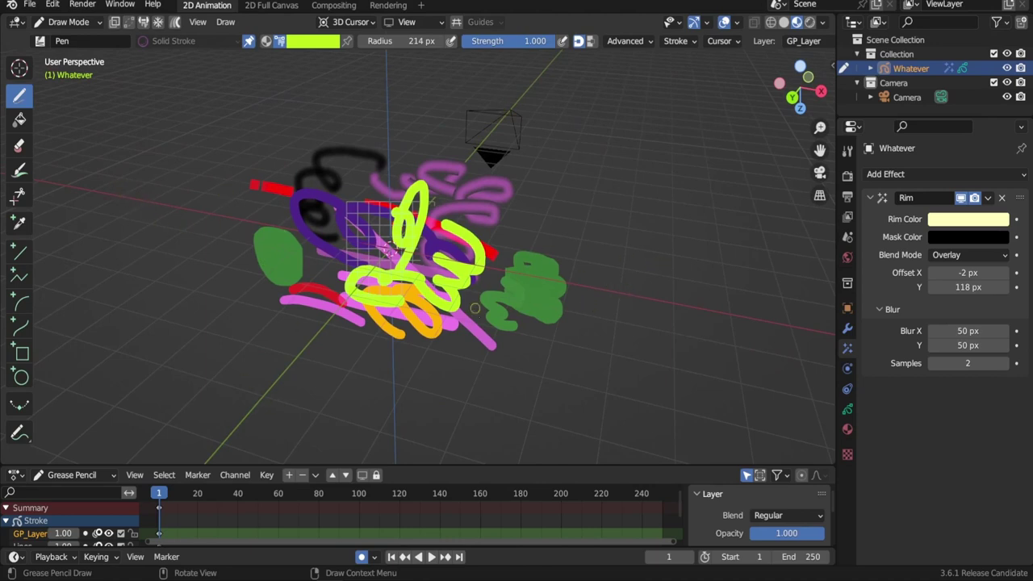
middle_drag(474, 307, 436, 308)
mouse_move(690, 172)
middle_down()
mouse_move(439, 105)
mouse_move(397, 234)
middle_up()
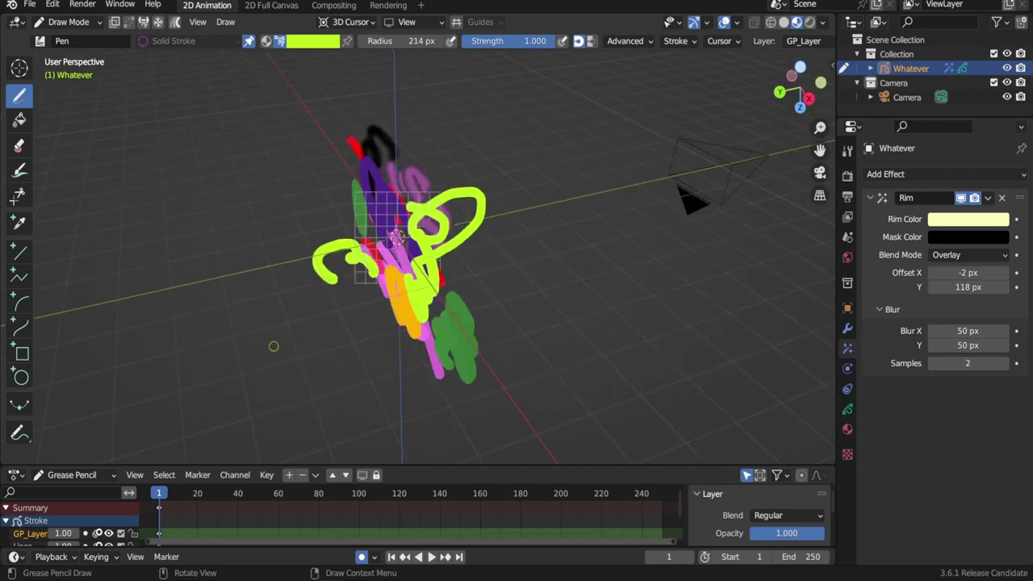
shift+middle_drag(274, 347, 329, 343)
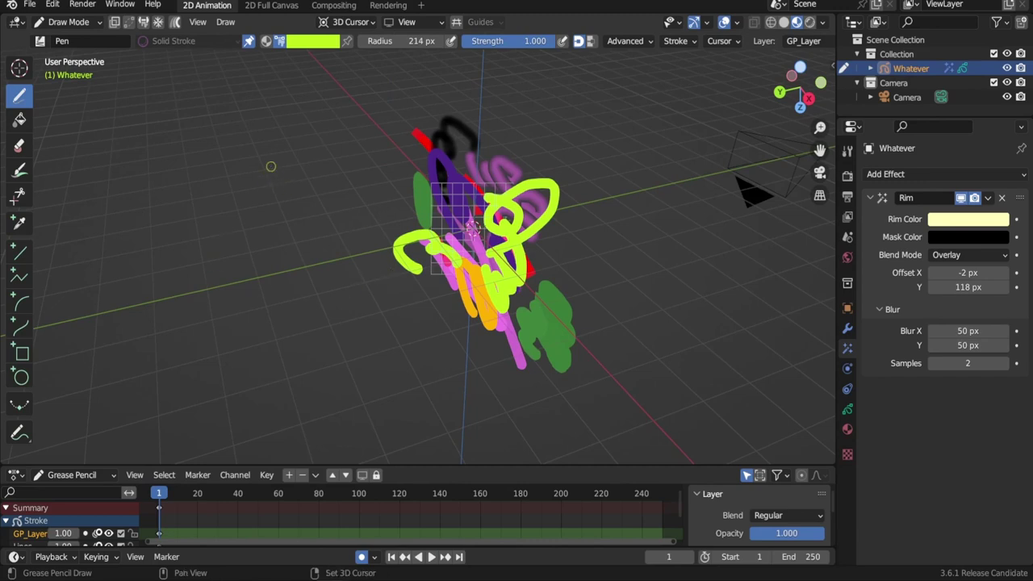
mouse_move(271, 166)
middle_down()
mouse_move(318, 291)
mouse_move(267, 281)
mouse_move(282, 270)
mouse_move(270, 270)
mouse_move(279, 258)
middle_up()
Step: Set the drawing plane to Front (X-Z) and draw a looping lime green stroke at the 3D cursor
click(416, 22)
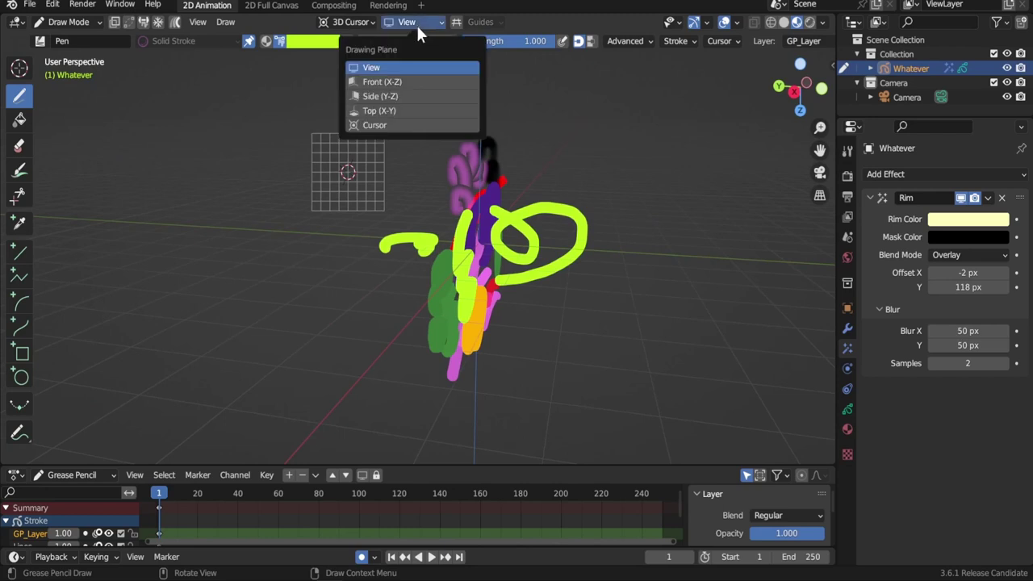
click(395, 82)
middle_drag(396, 129, 323, 186)
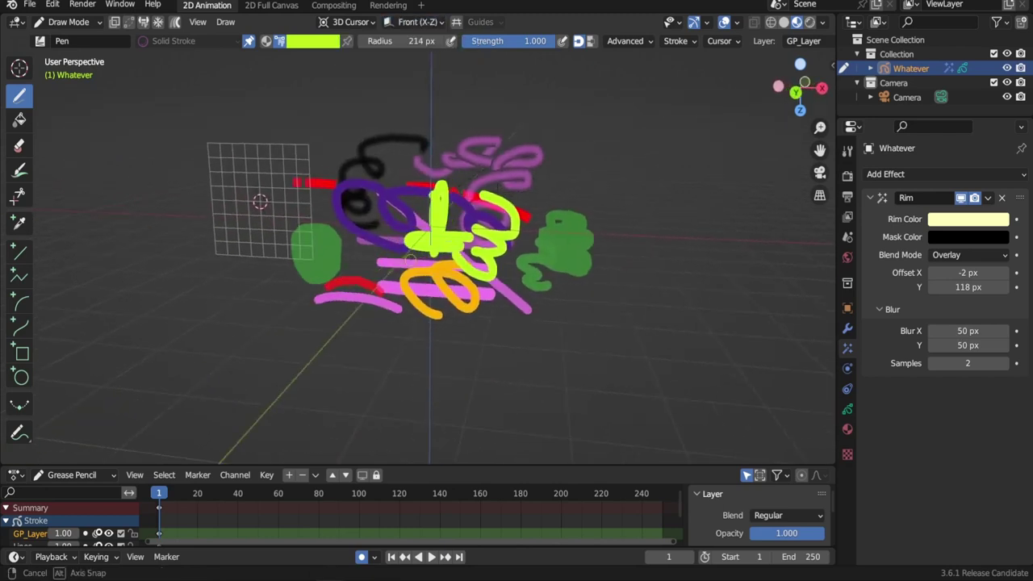
middle_drag(410, 260, 402, 255)
mouse_move(260, 131)
mouse_down()
mouse_move(269, 196)
mouse_move(289, 221)
mouse_up()
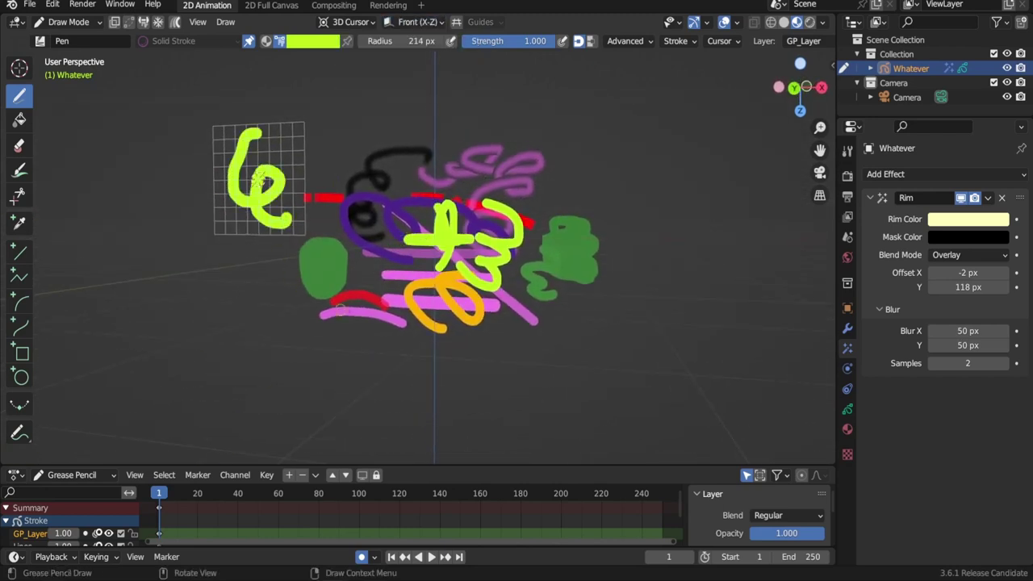
Step: Set the 3D cursor's location to X -4.276 m, Y 4.528 m, Z -0.9558 m and its rotation to X -114.51°, Z -77.51°
middle_drag(260, 179, 659, 227)
key(n)
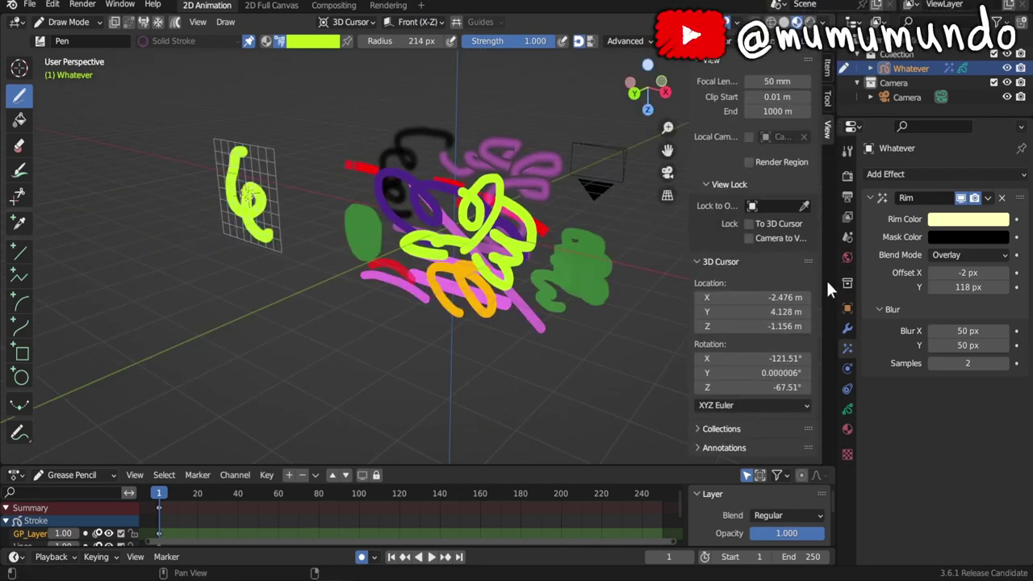
mouse_move(767, 297)
mouse_down()
mouse_move(692, 297)
mouse_move(815, 297)
mouse_move(751, 297)
mouse_move(803, 311)
mouse_move(763, 311)
mouse_move(807, 326)
mouse_move(775, 326)
mouse_move(779, 358)
mouse_move(743, 388)
mouse_move(767, 388)
mouse_up()
Step: Set the drawing plane to Cursor, rotate the 3D cursor to X -127.51°, Z -119.51°, and draw a looping lime green stroke there
click(415, 22)
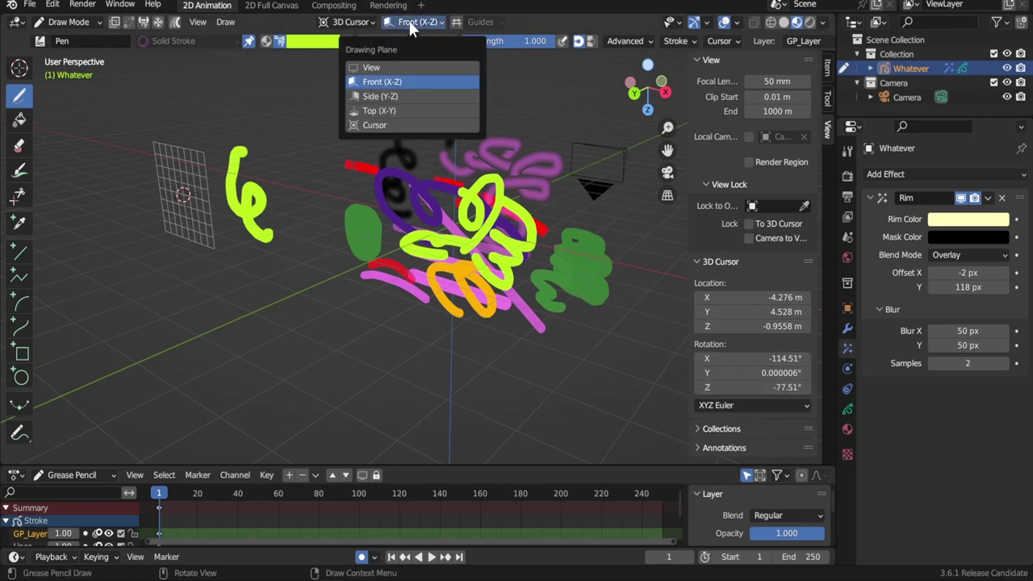
click(420, 123)
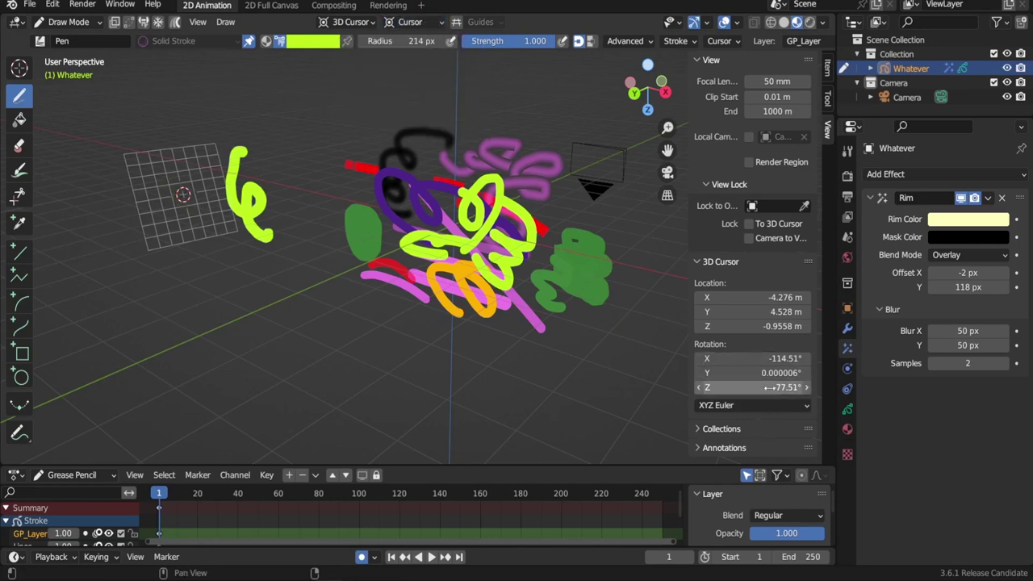
mouse_move(771, 359)
mouse_down()
mouse_move(730, 358)
mouse_move(767, 358)
mouse_up()
mouse_move(258, 290)
middle_down()
mouse_move(222, 286)
mouse_move(269, 130)
middle_up()
mouse_move(221, 107)
middle_down()
mouse_move(427, 161)
mouse_move(580, 161)
mouse_move(484, 145)
mouse_move(388, 96)
middle_up()
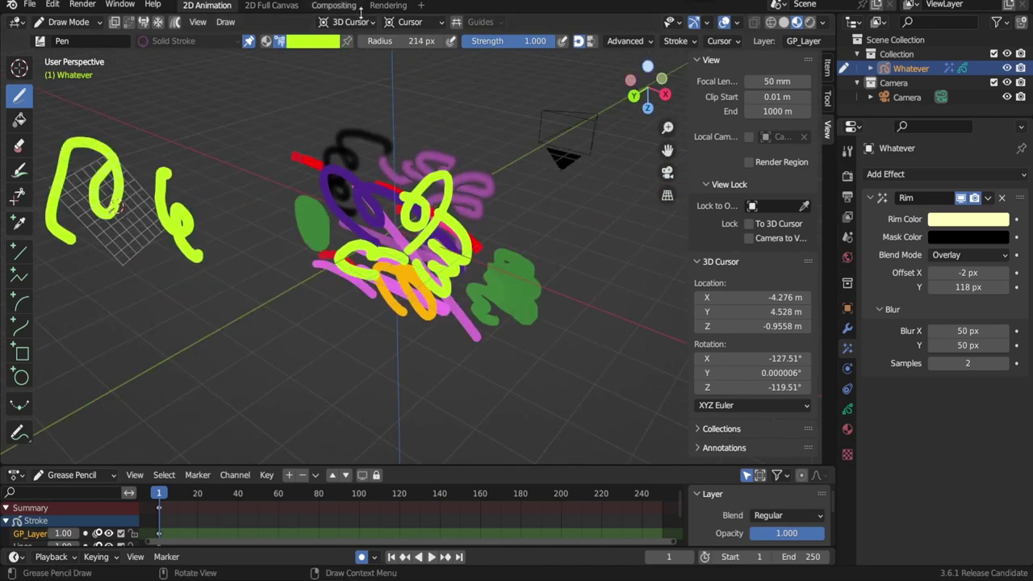
Step: Set the stroke placement to Stroke and the brush radius to 116 px, and draw thin lime green branches outward from the lime loop
click(359, 22)
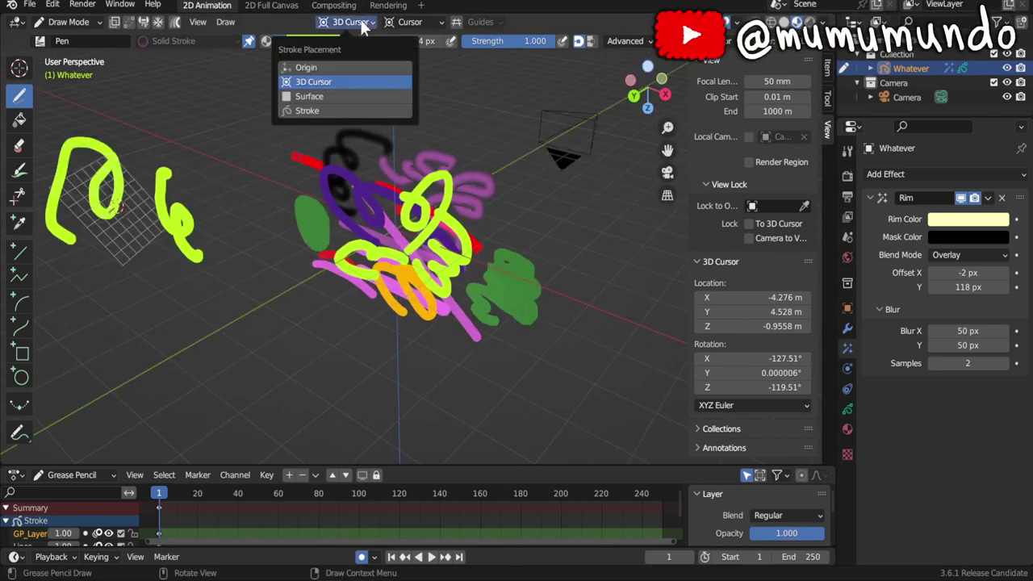
click(309, 111)
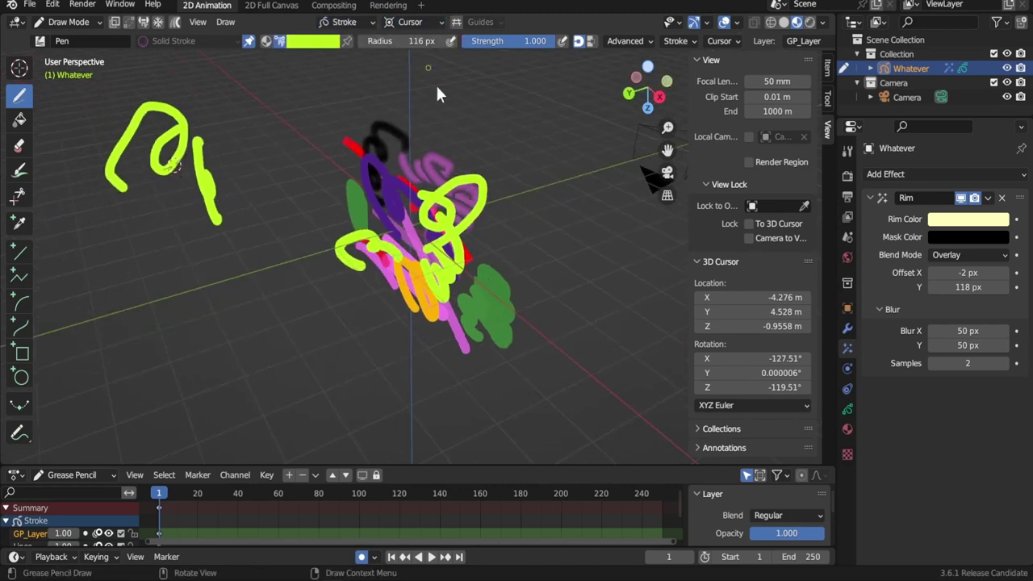
mouse_move(529, 233)
middle_down()
mouse_move(468, 227)
mouse_move(404, 177)
middle_up()
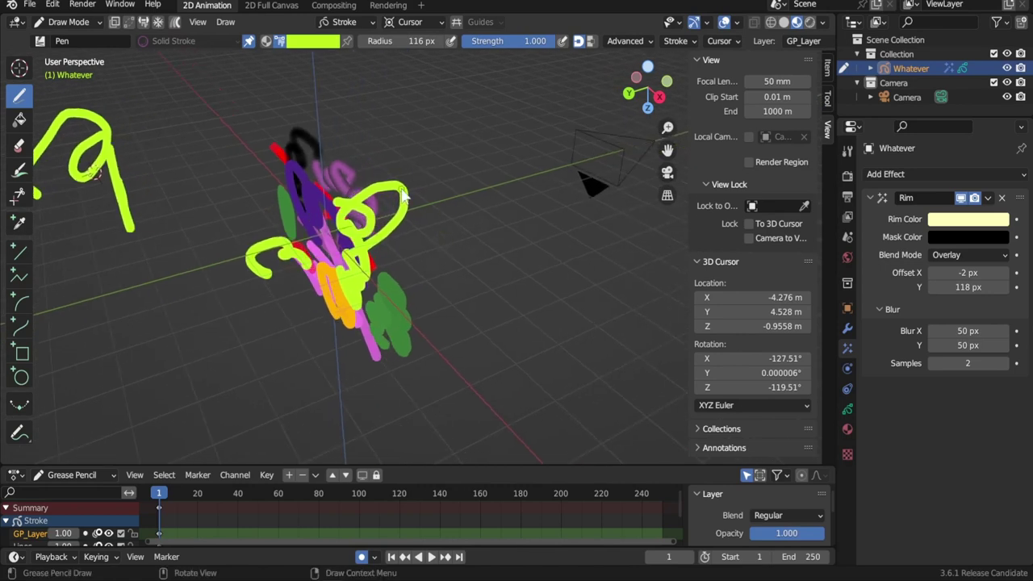
mouse_move(501, 151)
middle_down()
mouse_move(280, 153)
mouse_move(341, 213)
middle_up()
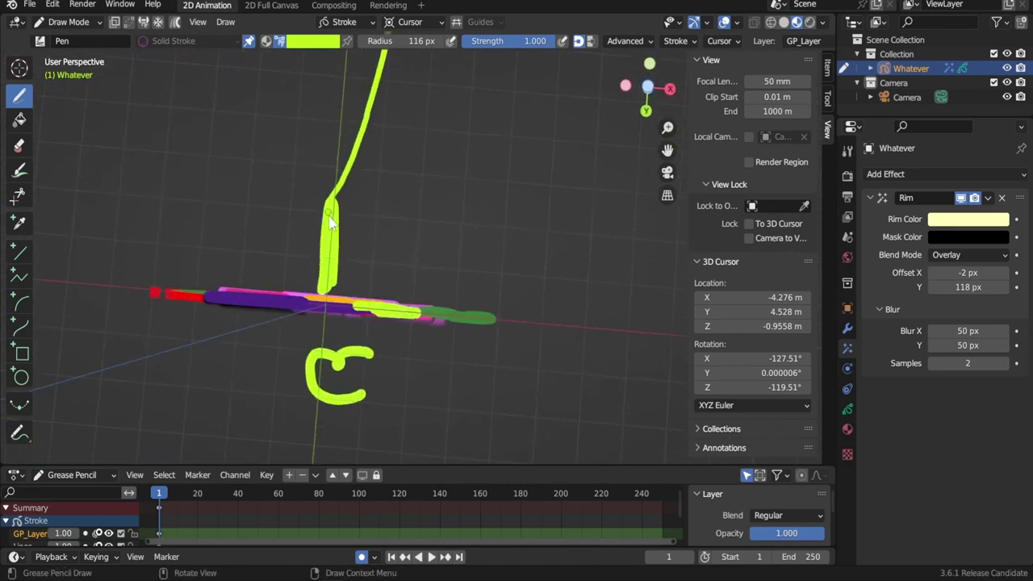
mouse_move(307, 252)
middle_down()
mouse_move(360, 196)
mouse_move(414, 240)
mouse_move(391, 257)
middle_up()
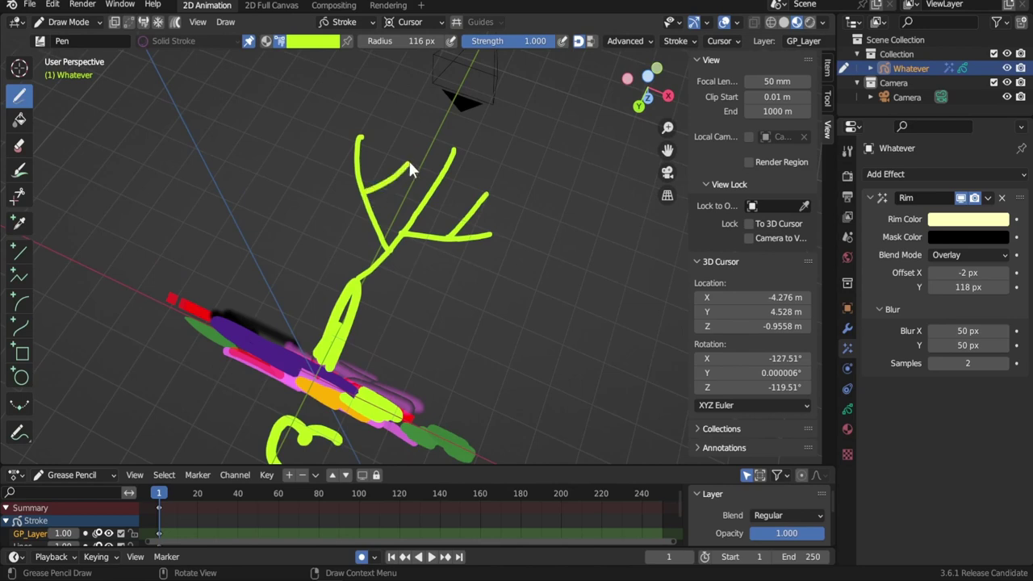
mouse_move(360, 172)
middle_down()
mouse_move(452, 242)
mouse_move(546, 261)
mouse_move(360, 174)
mouse_move(683, 347)
middle_up()
scroll(611, 277, up, 6)
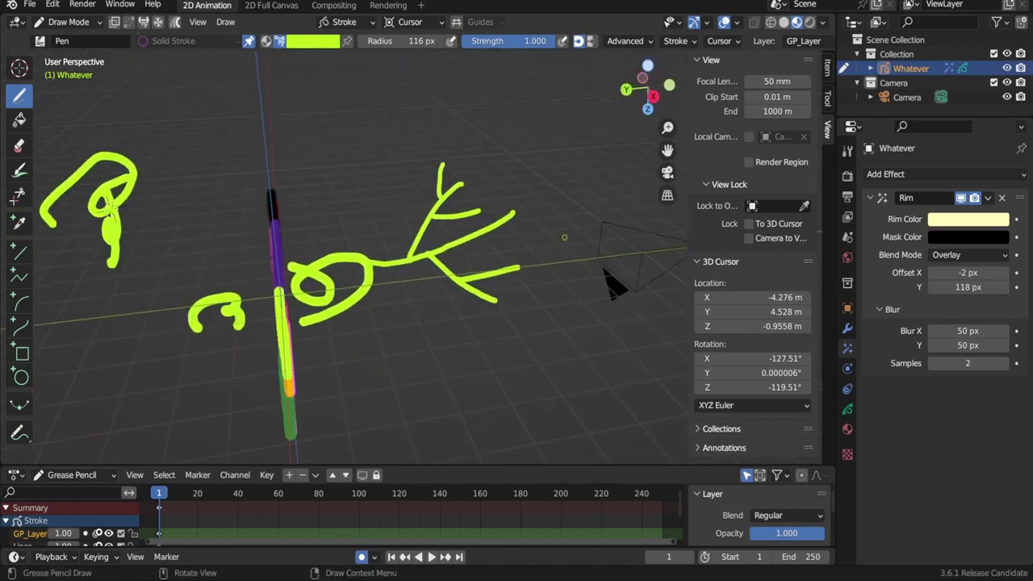
shift+middle_drag(558, 237, 488, 217)
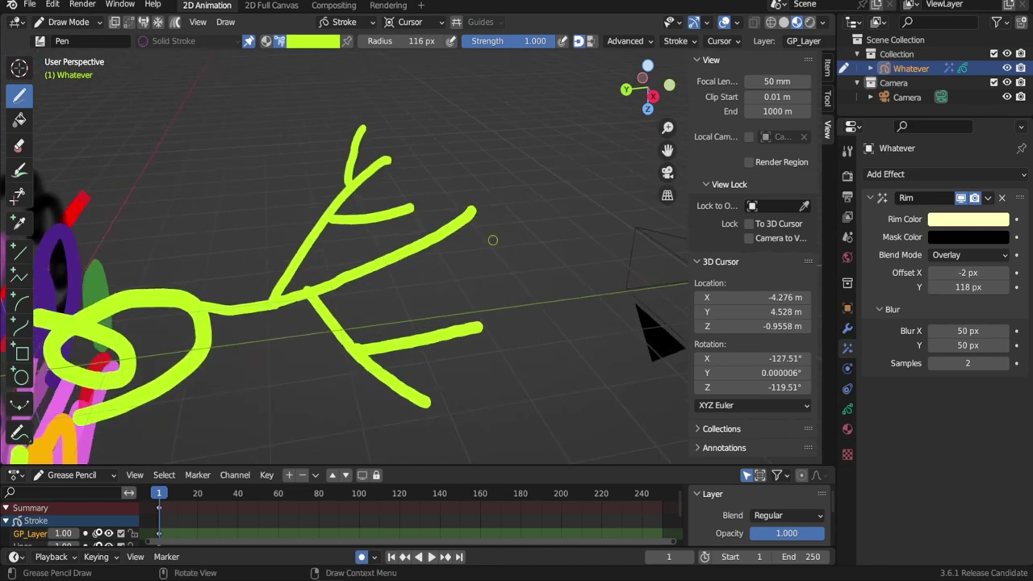
Step: In Edit Mode, select the end point of the long lime green branch, snap the 3D cursor to it, and return to Draw Mode
scroll(491, 241, up, 3)
key(Tab)
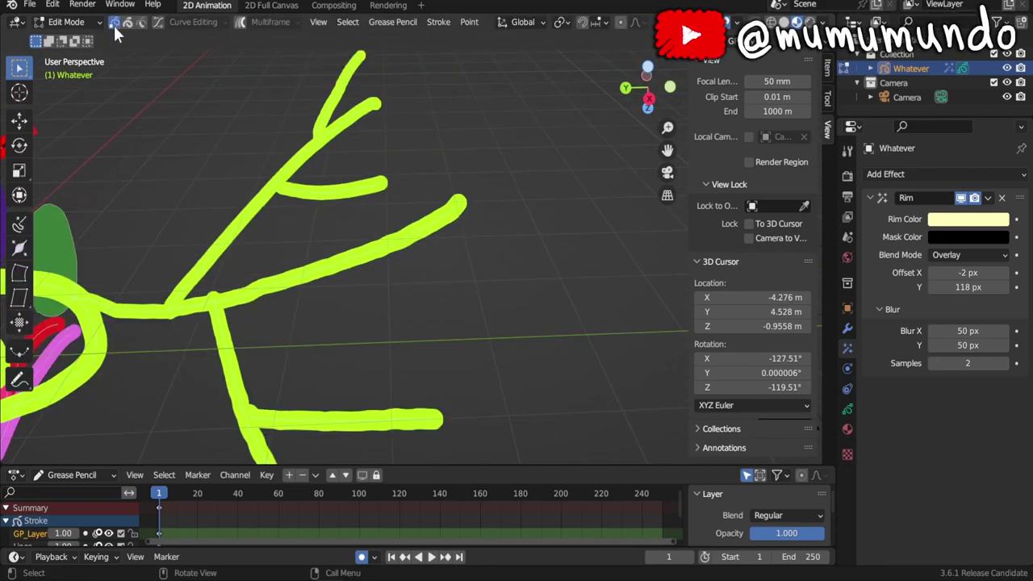
click(459, 205)
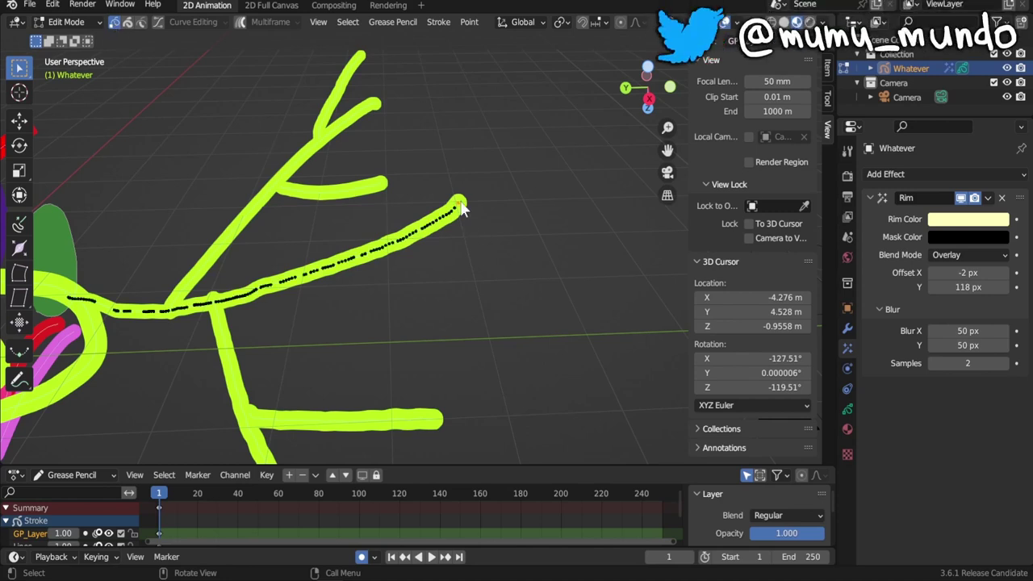
scroll(493, 238, up, 5)
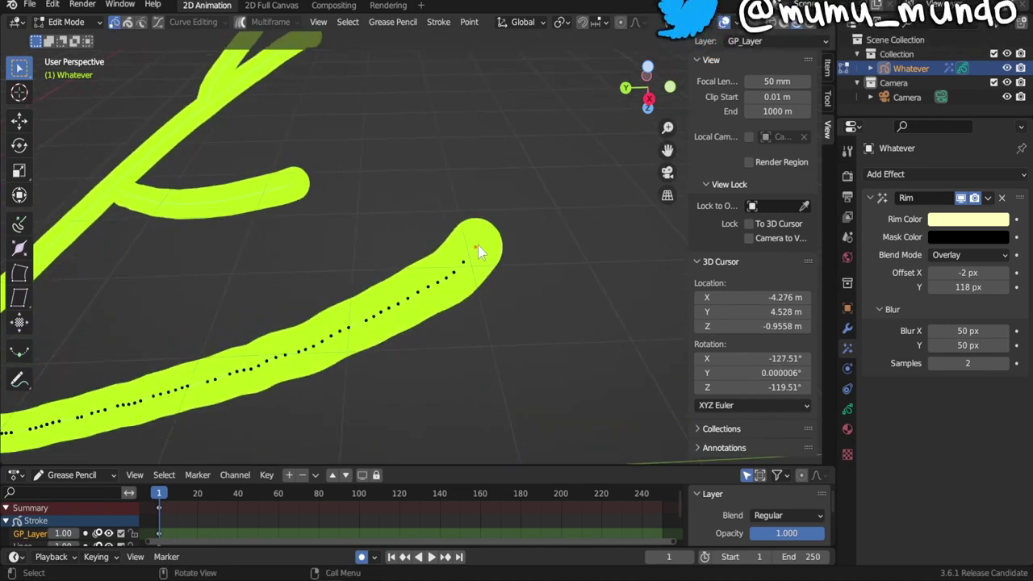
scroll(478, 246, down, 3)
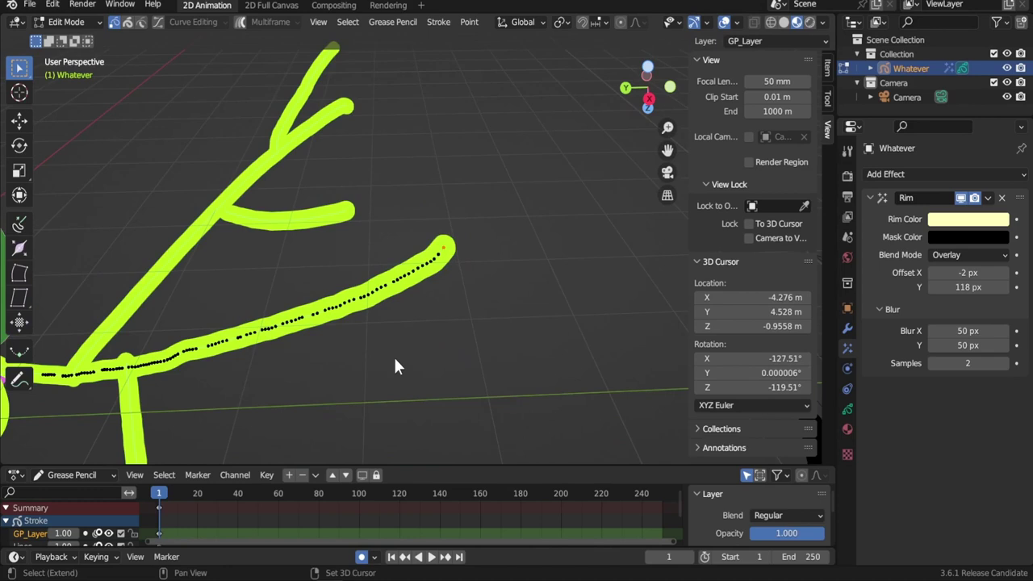
key(shift+s)
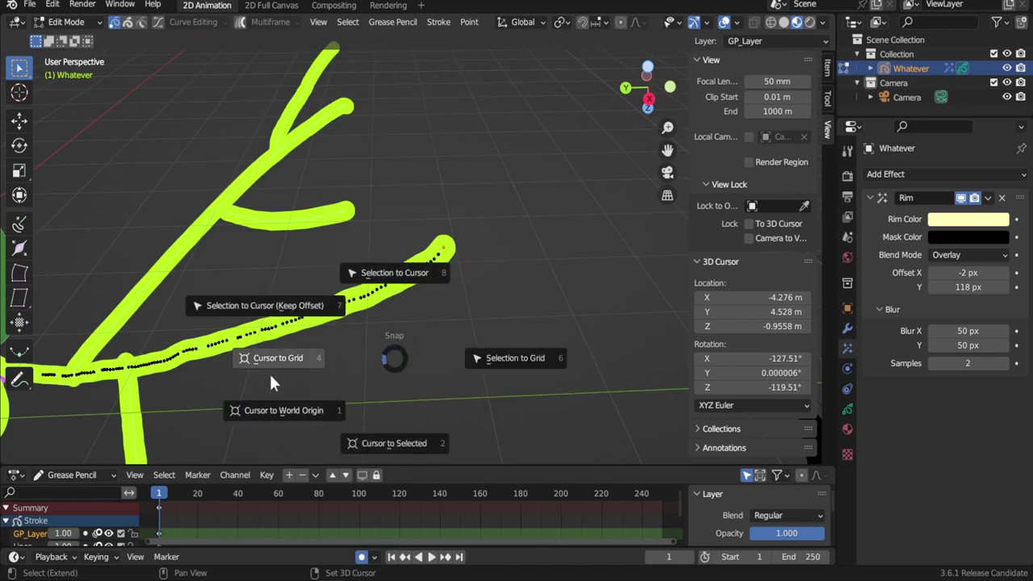
click(396, 442)
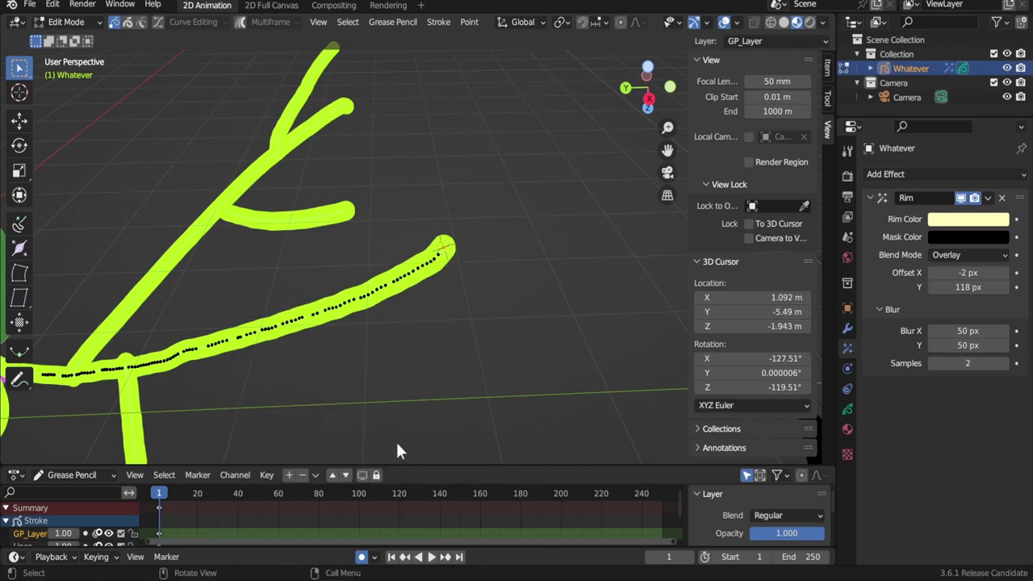
middle_drag(474, 252, 494, 192)
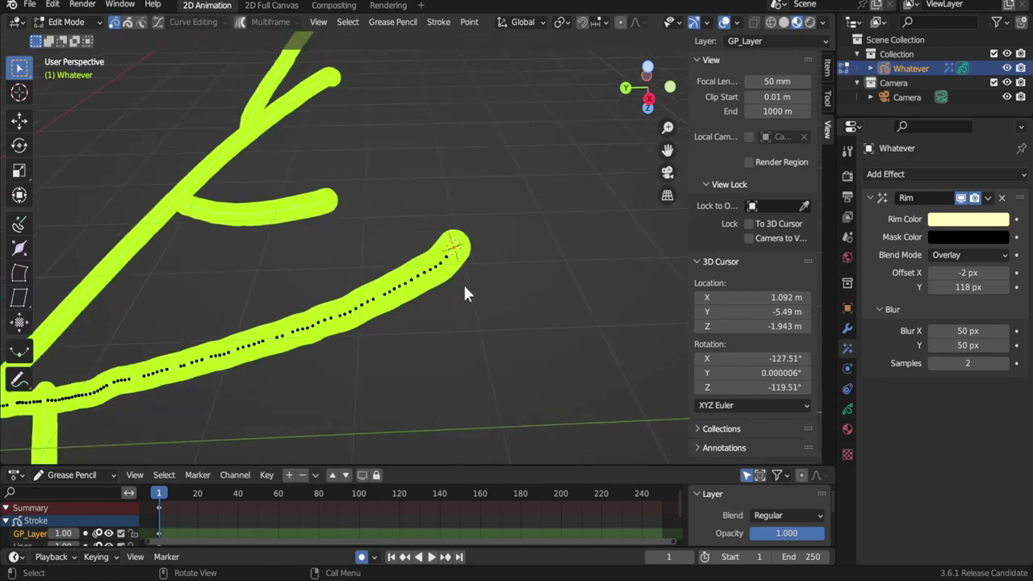
scroll(463, 283, down, 6)
middle_drag(458, 292, 452, 301)
key(Tab)
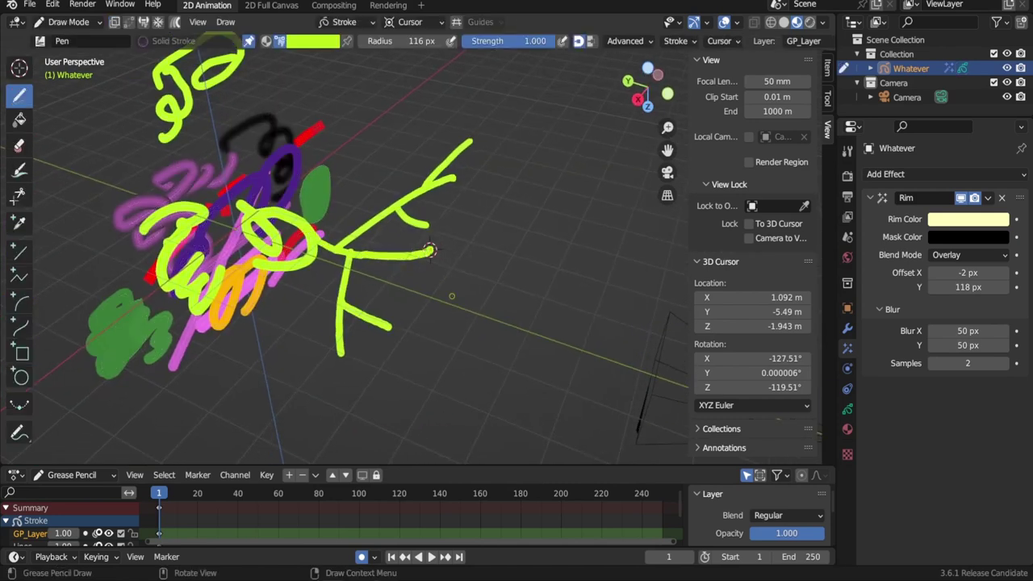
Step: Set the stroke placement to 3D Cursor and the 3D cursor's rotation to X -124.51°, Y -17°, Z -150.51°
click(338, 23)
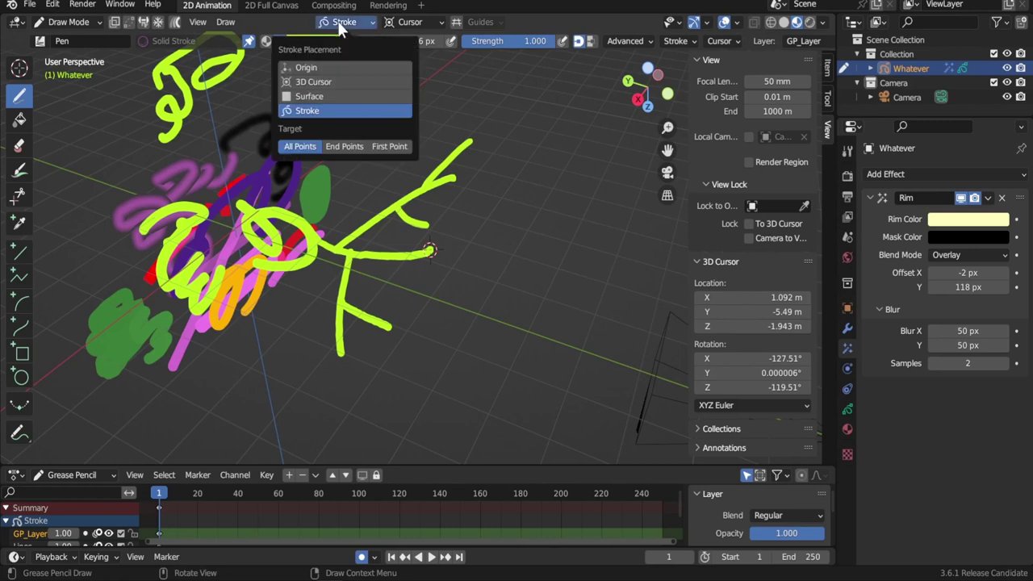
click(337, 82)
middle_drag(339, 89, 451, 272)
scroll(451, 272, up, 3)
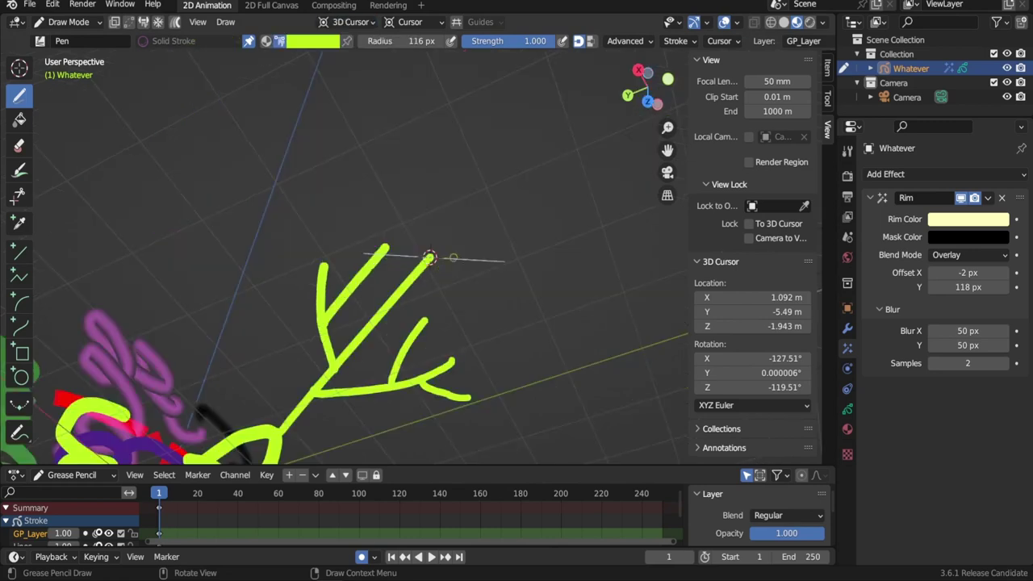
mouse_move(751, 359)
mouse_down()
mouse_move(775, 373)
mouse_move(739, 373)
mouse_up()
drag(755, 387, 722, 387)
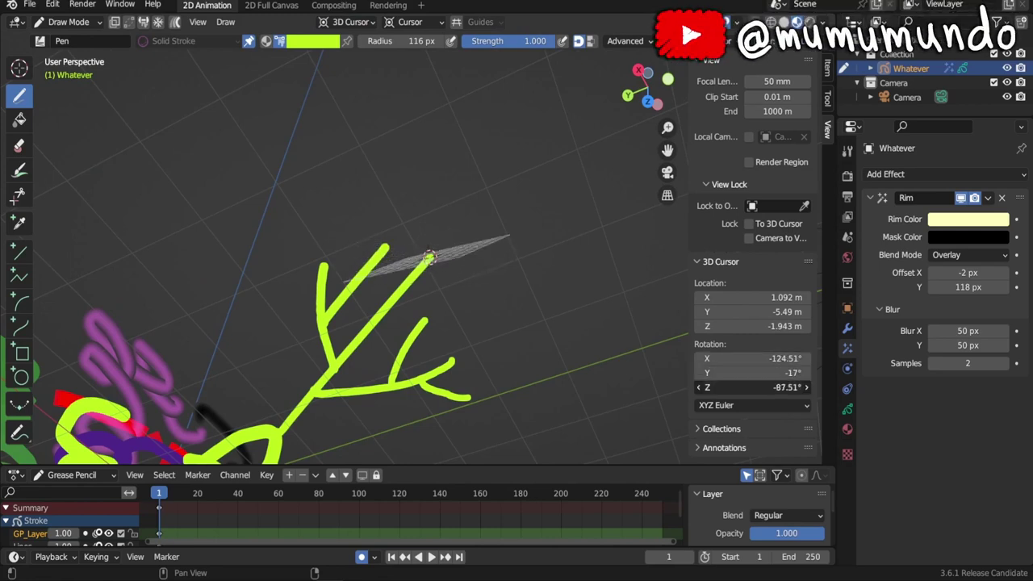
middle_drag(484, 242, 433, 131)
Step: Draw a pink flower outline around the 3D cursor at the branch tip and fill its center with an orange scribble
click(313, 41)
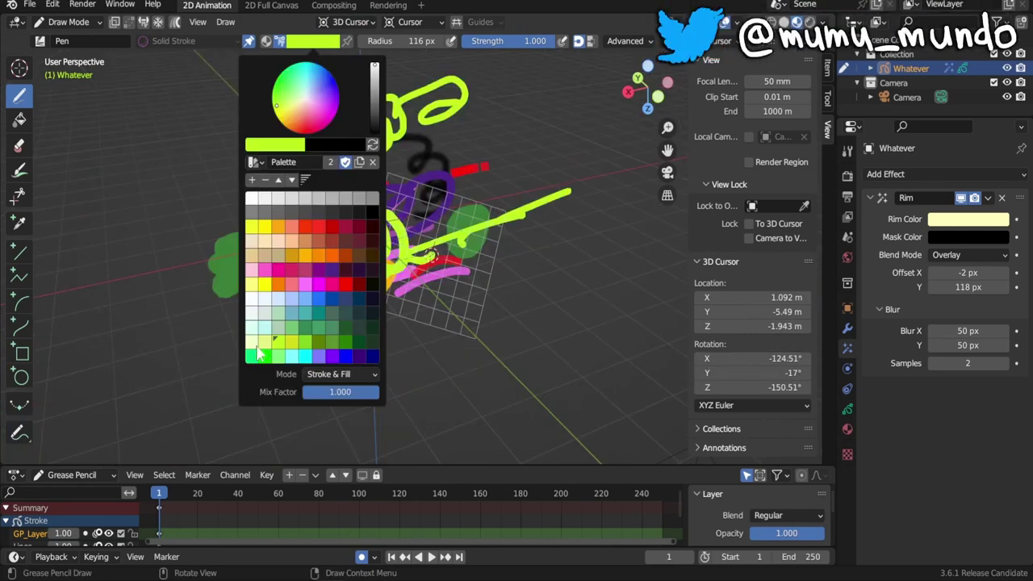
click(333, 283)
mouse_move(452, 216)
mouse_down()
mouse_move(452, 260)
mouse_move(416, 278)
mouse_move(392, 258)
mouse_up()
click(313, 40)
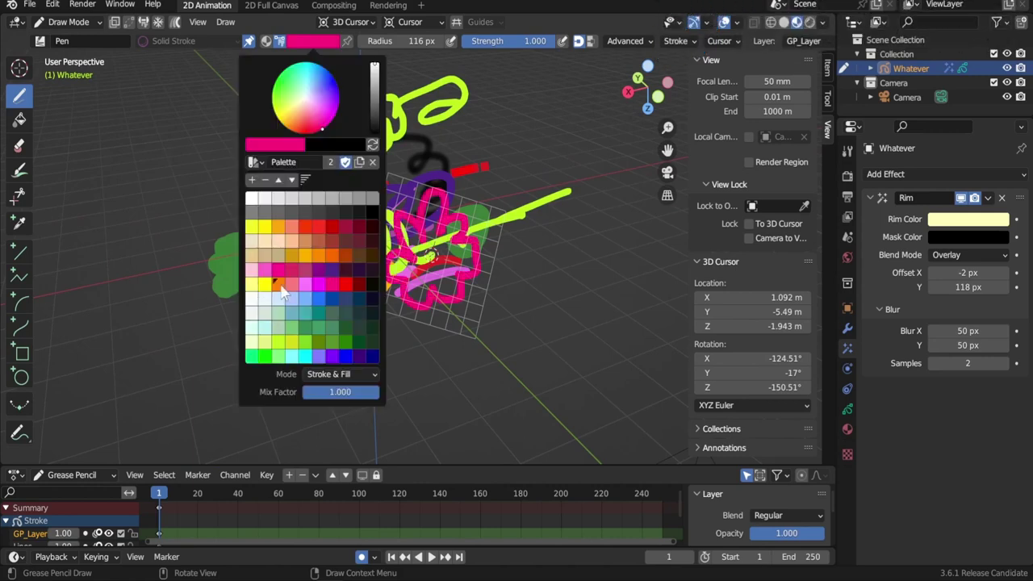
click(279, 285)
mouse_move(420, 256)
middle_down()
mouse_move(466, 327)
mouse_move(690, 288)
middle_up()
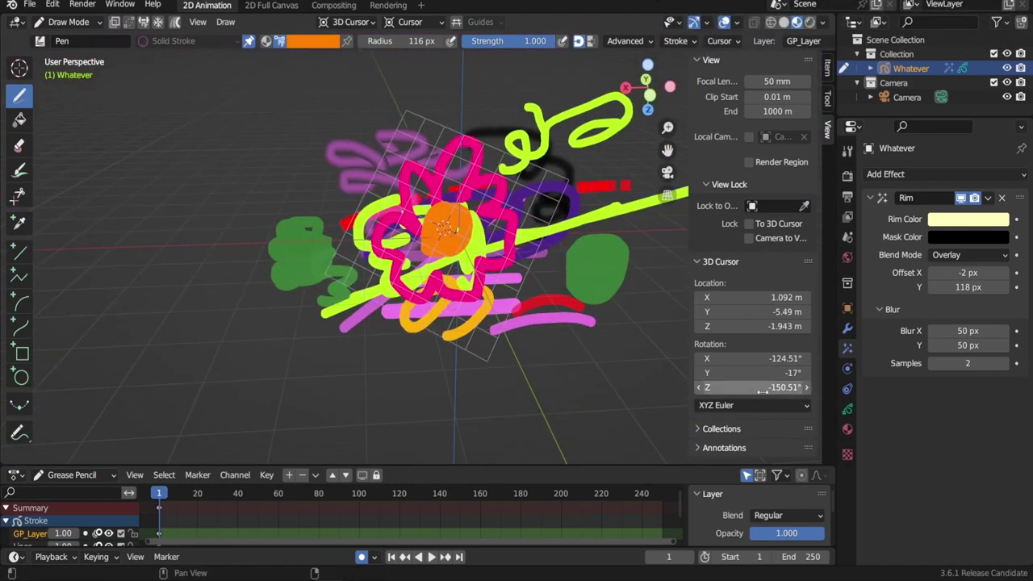
Step: Set the Grease Pencil object's Stroke Depth Order to 3D Location and inspect the drawing from several angles
click(846, 410)
scroll(890, 278, down, 5)
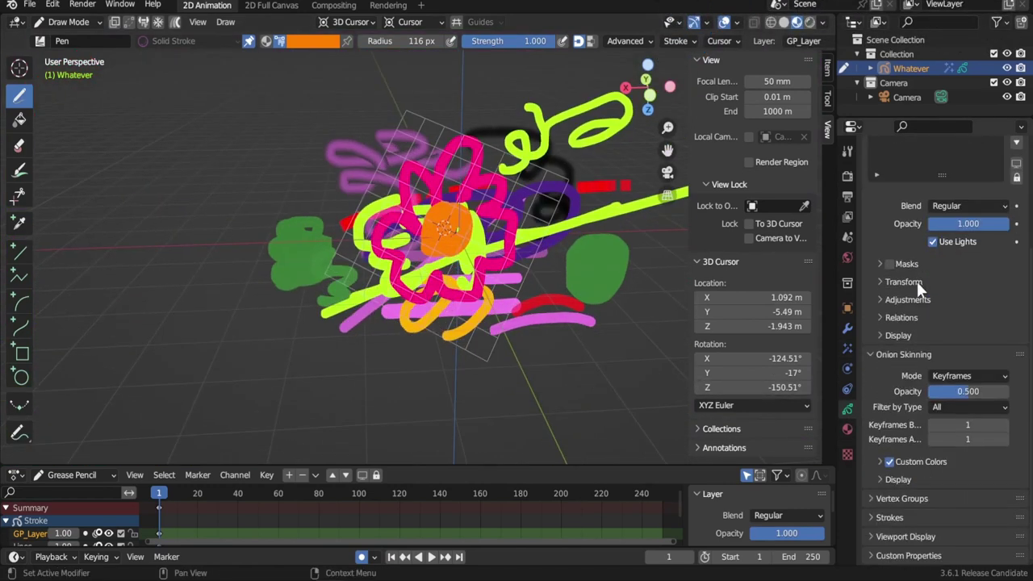
click(890, 518)
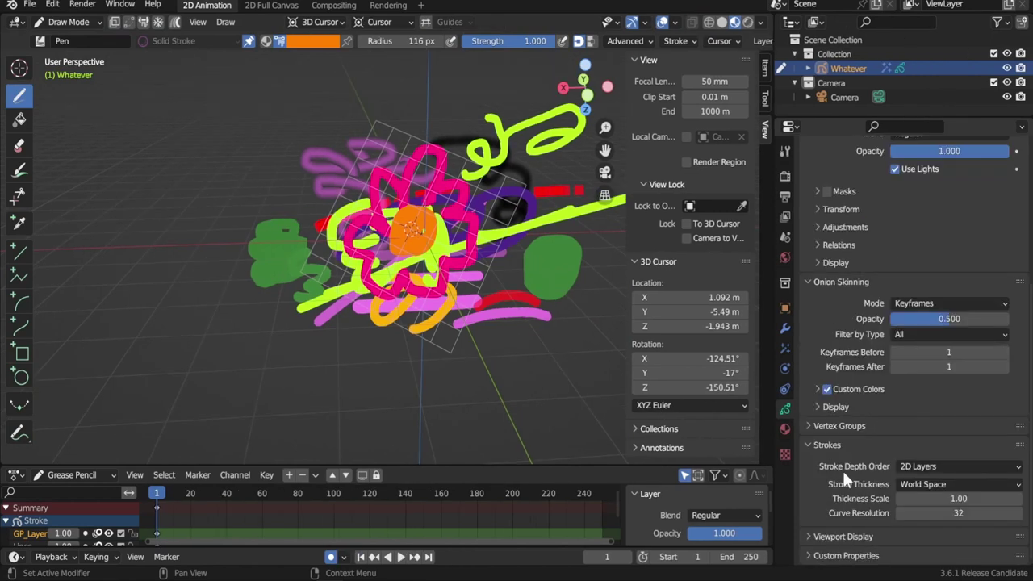
click(924, 475)
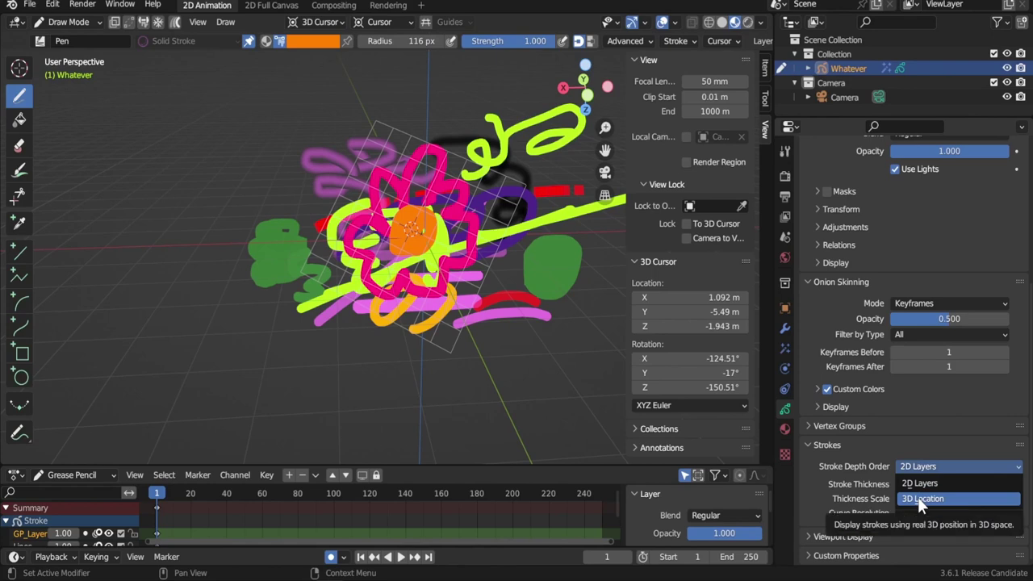
click(920, 498)
middle_drag(323, 242, 420, 339)
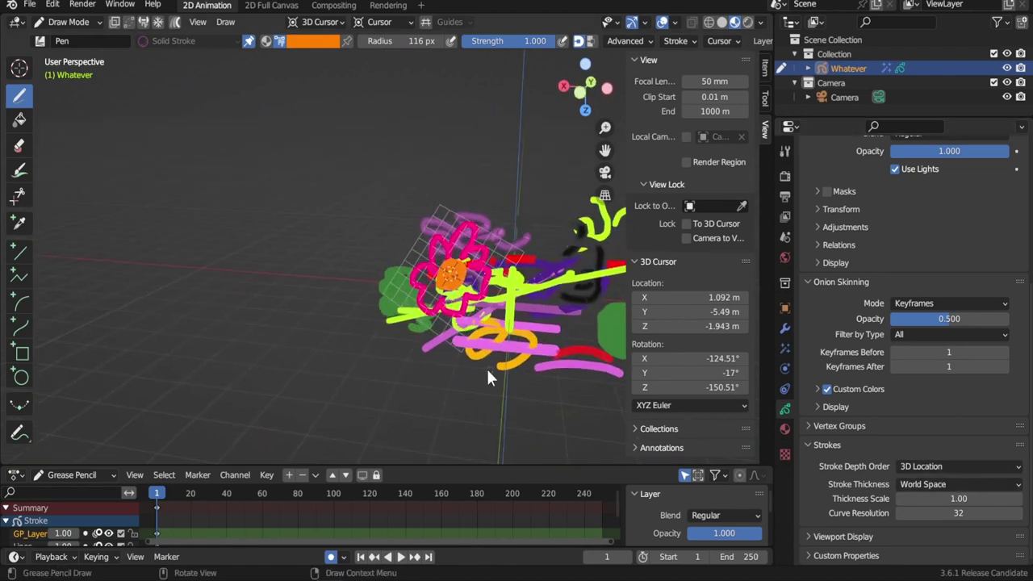
mouse_move(488, 376)
middle_down()
mouse_move(384, 318)
mouse_move(320, 357)
mouse_move(362, 319)
mouse_move(283, 269)
middle_up()
Step: Compare the overlapping strokes by switching the Stroke Depth Order between 2D Layers and 3D Location, ending on 2D Layers
click(928, 467)
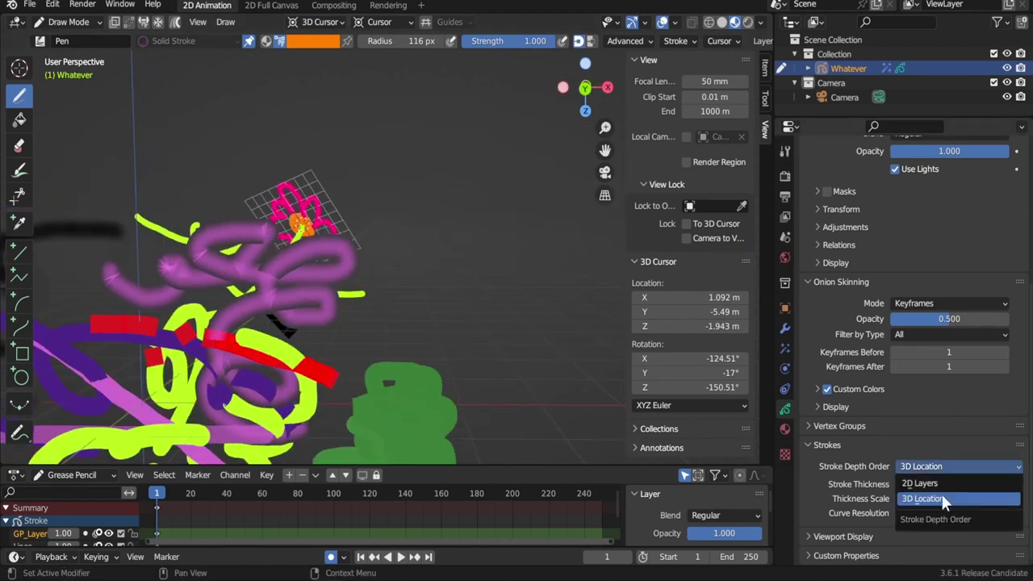
click(941, 484)
middle_drag(183, 267, 99, 216)
click(928, 467)
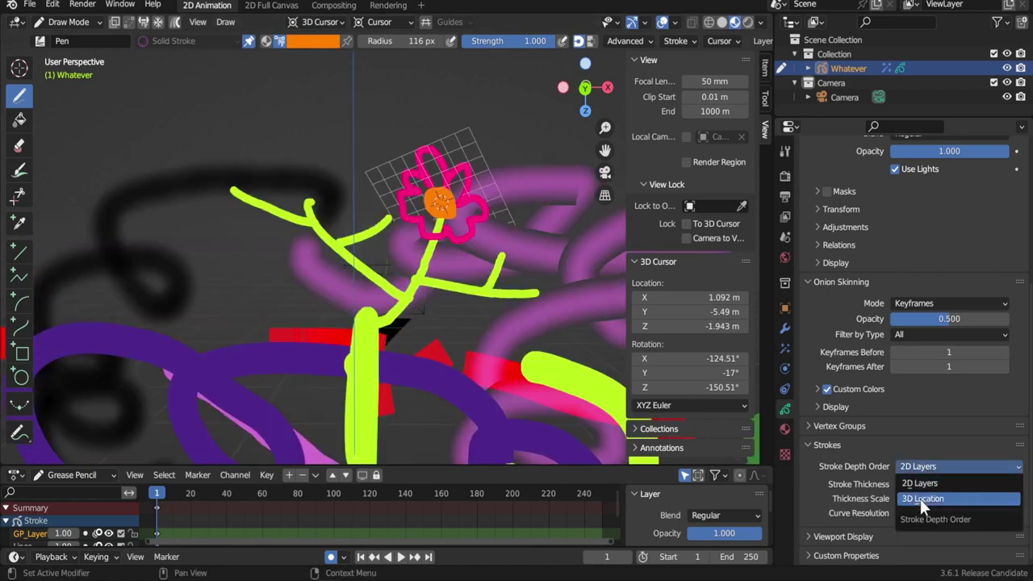
click(920, 499)
click(947, 466)
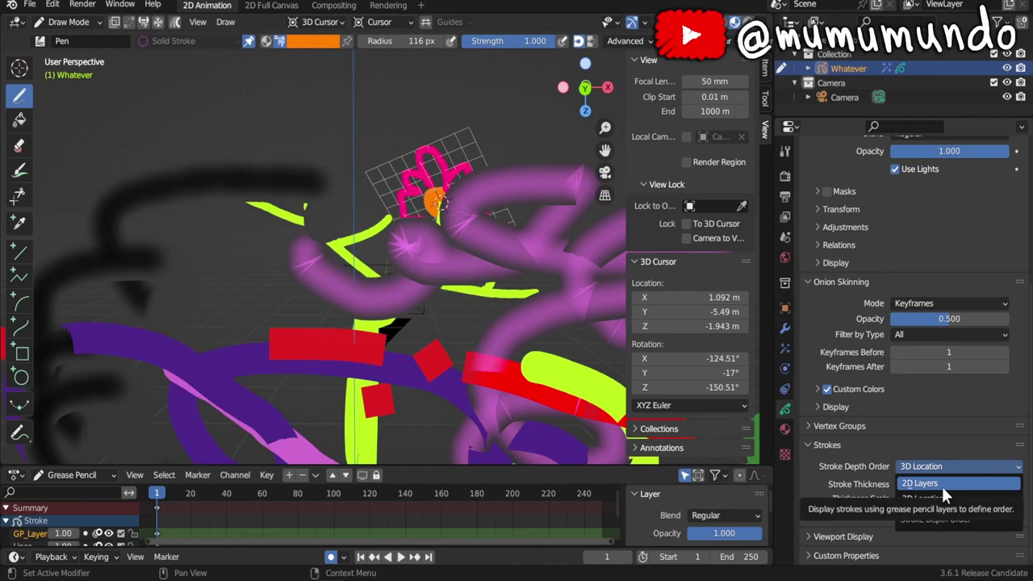
click(942, 486)
click(950, 466)
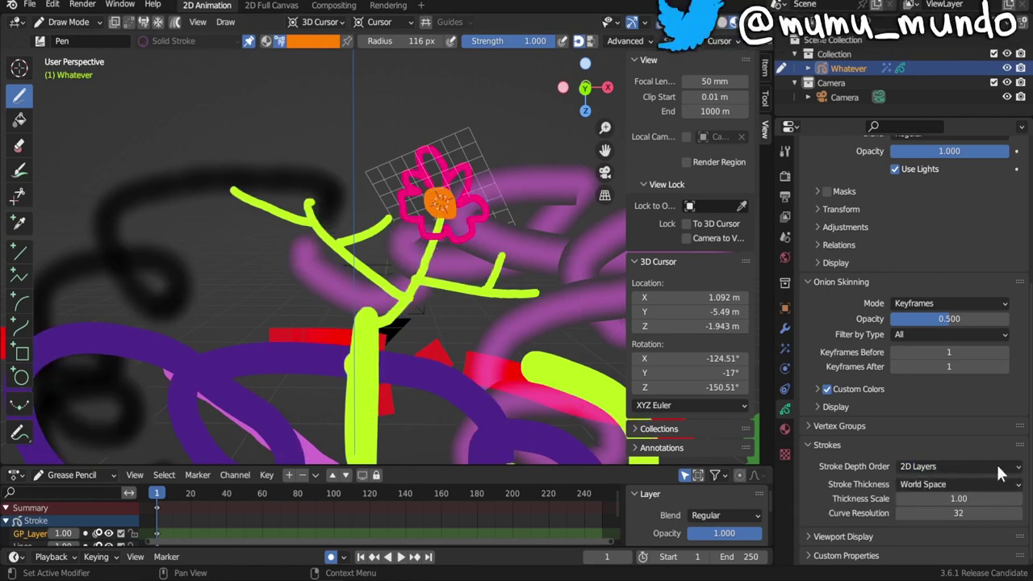
scroll(339, 266, down, 4)
middle_drag(323, 267, 485, 250)
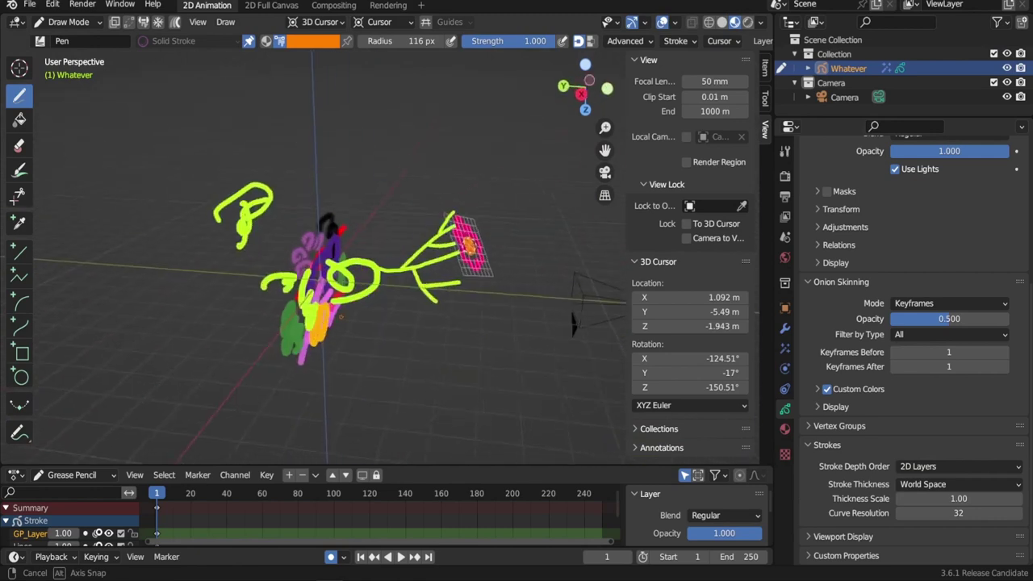
Step: View the flower and branches with the Stroke Depth Order at 3D Location, and return the order to 2D Layers
click(957, 466)
click(928, 490)
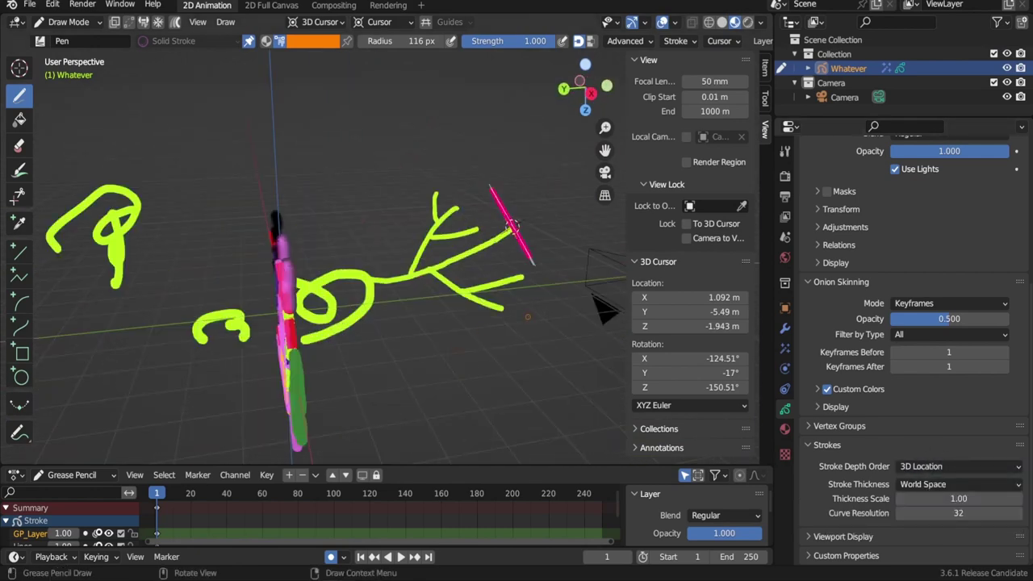
scroll(512, 228, down, 3)
middle_drag(511, 227, 702, 241)
click(957, 467)
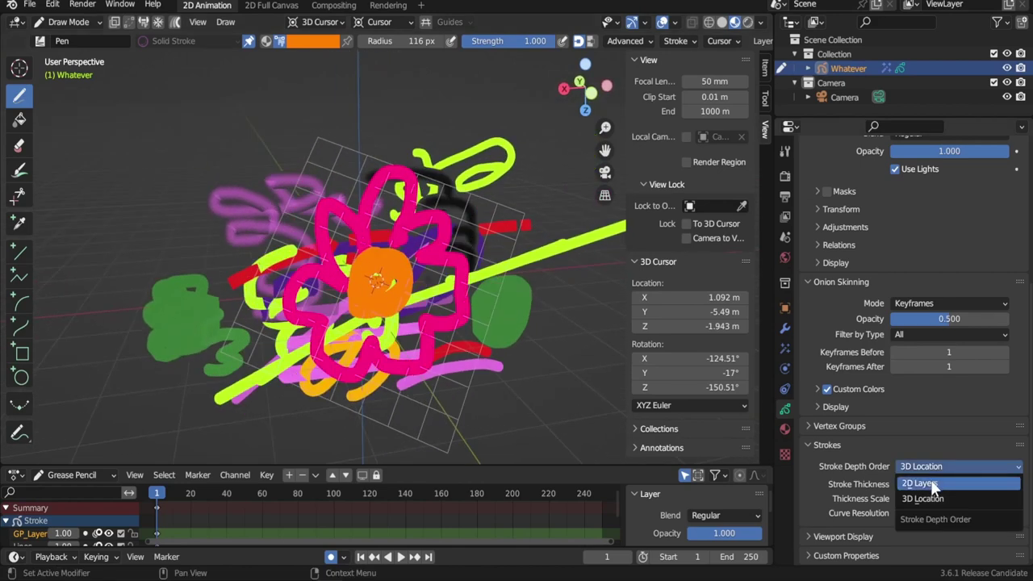
click(931, 483)
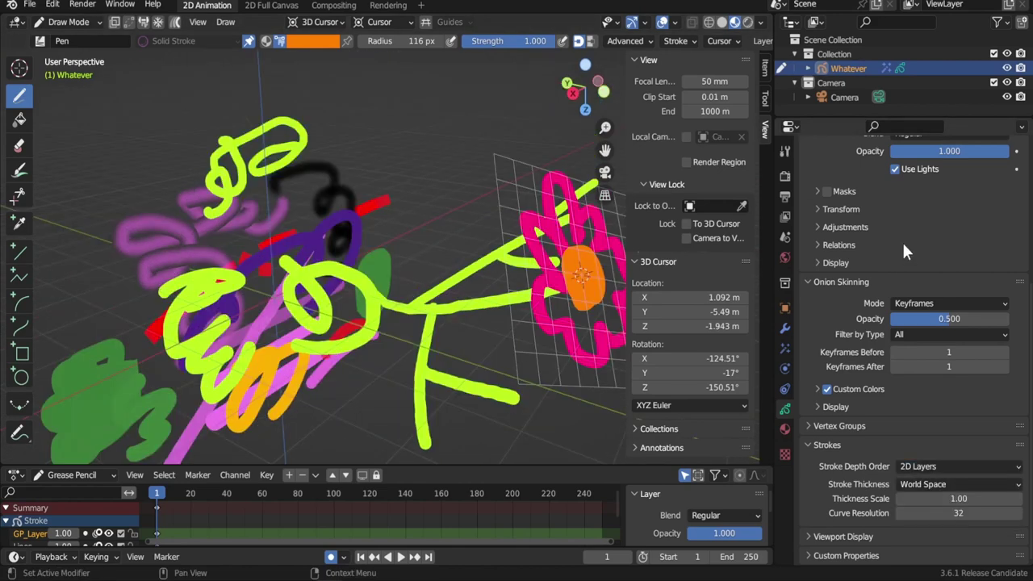
Step: Examine the order of the GP_Layer, Lines and Fills layers alongside the drawing
scroll(888, 242, up, 8)
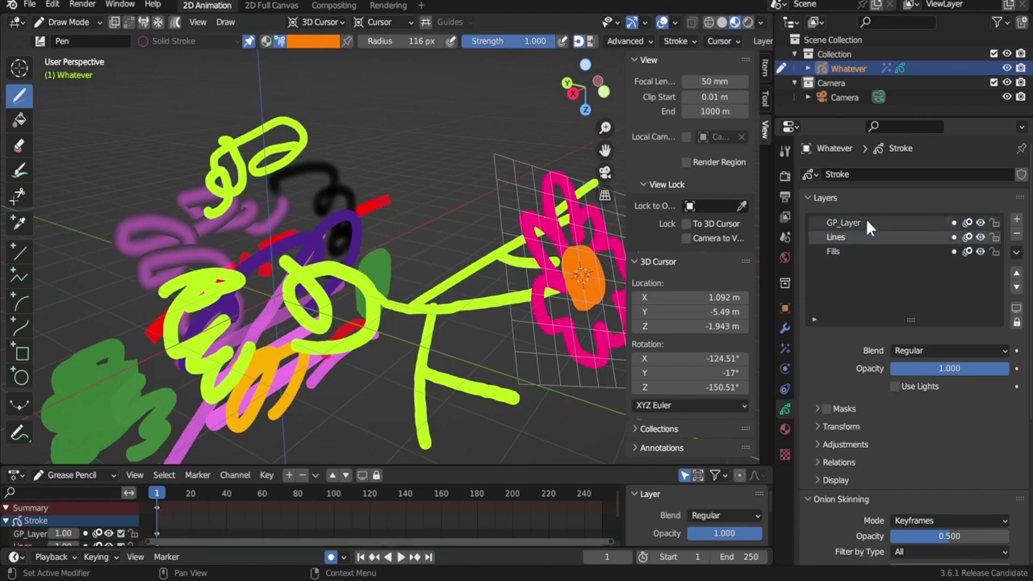
middle_drag(404, 242, 469, 242)
middle_drag(437, 296, 438, 297)
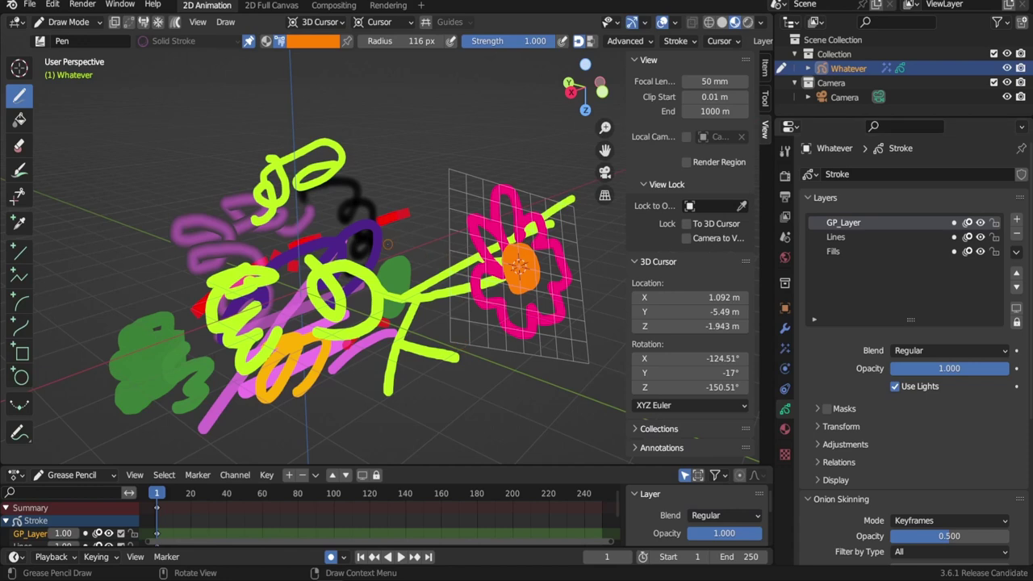
Step: Reset the 3D cursor to the world origin and set the drawing plane to Front (X-Z)
key(shift+s)
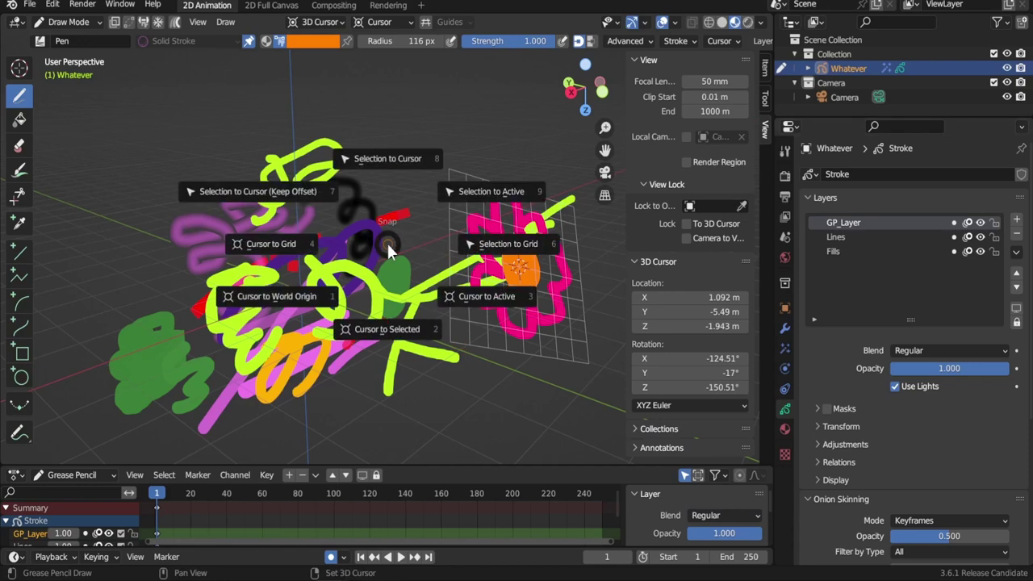
click(265, 297)
click(375, 22)
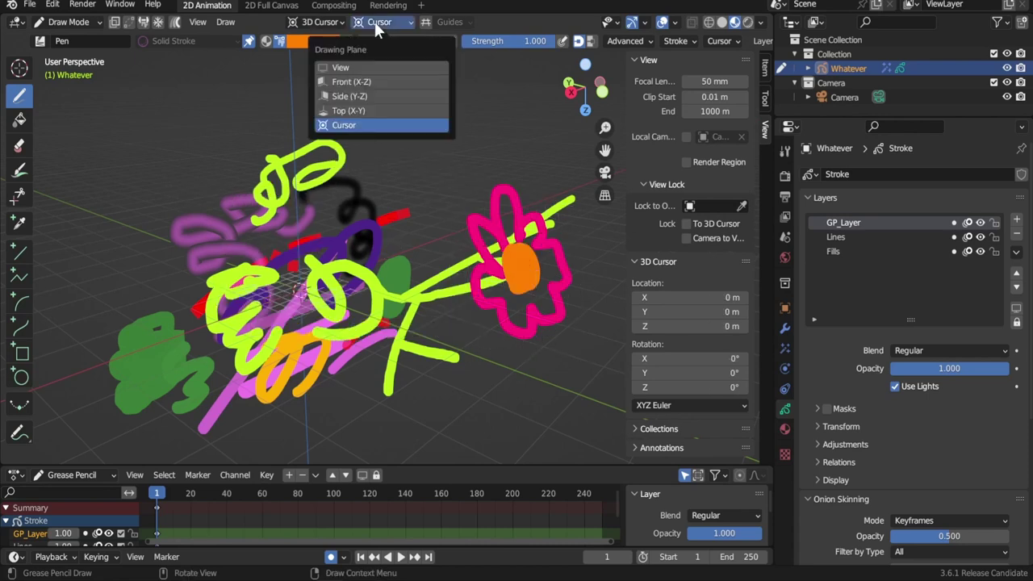
click(372, 82)
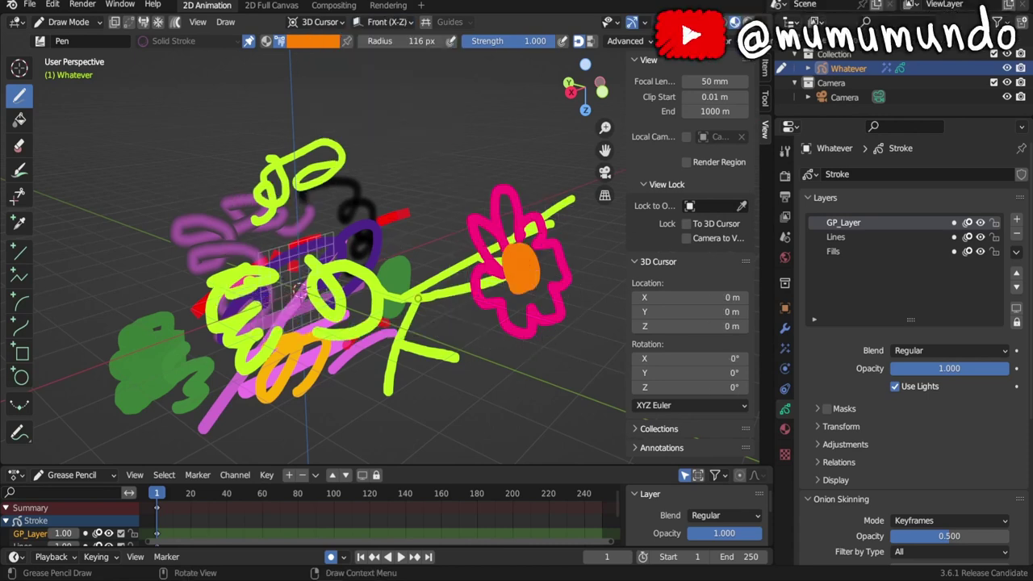
mouse_move(373, 89)
middle_down()
mouse_move(452, 97)
mouse_move(502, 315)
mouse_move(477, 297)
middle_up()
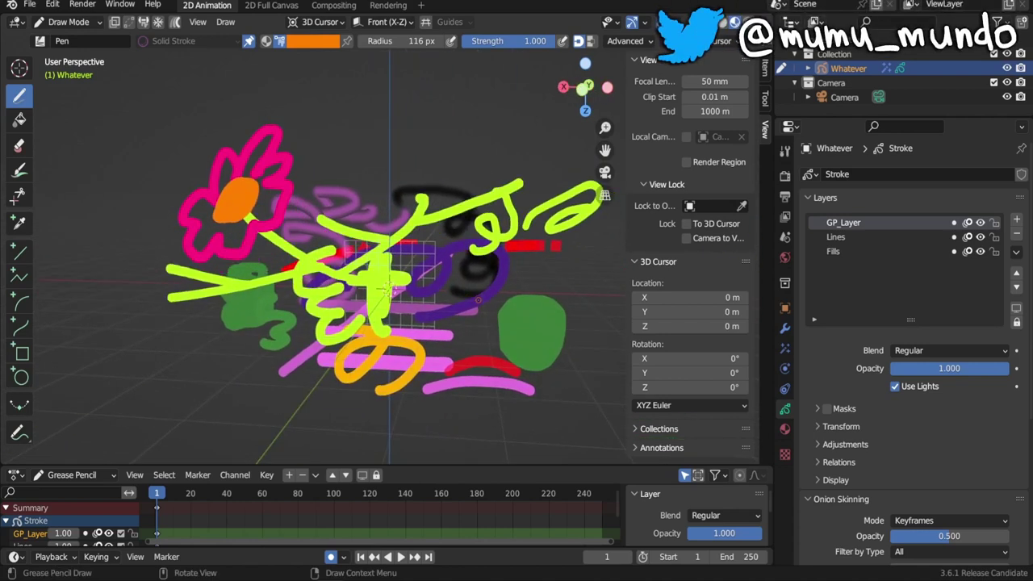
Step: Delete all strokes of the Grease Pencil object in Edit Mode and return to Draw Mode with an empty canvas
key(Tab)
key(a)
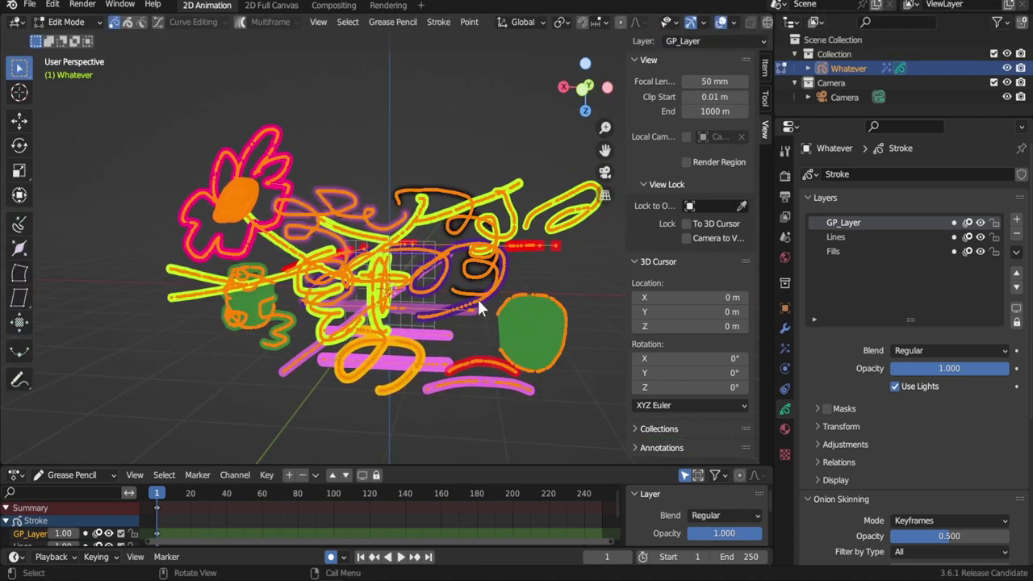
key(x)
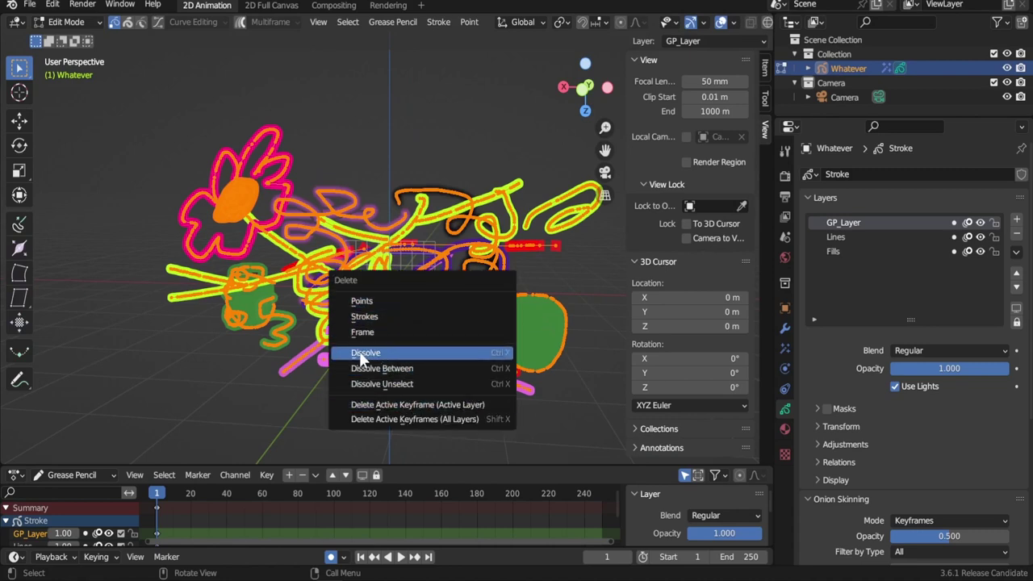
click(414, 318)
key(ctrl+z)
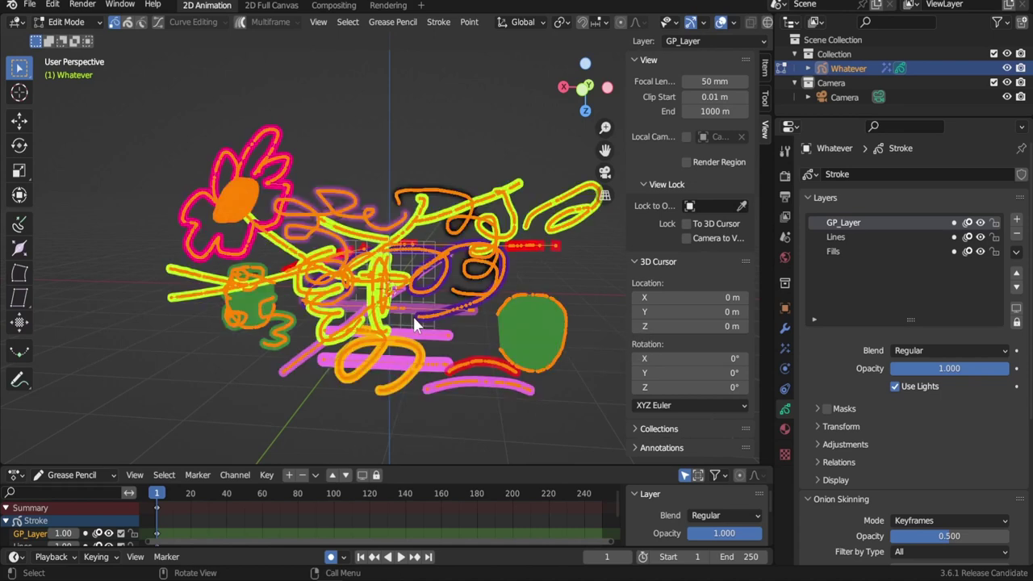
key(x)
click(413, 318)
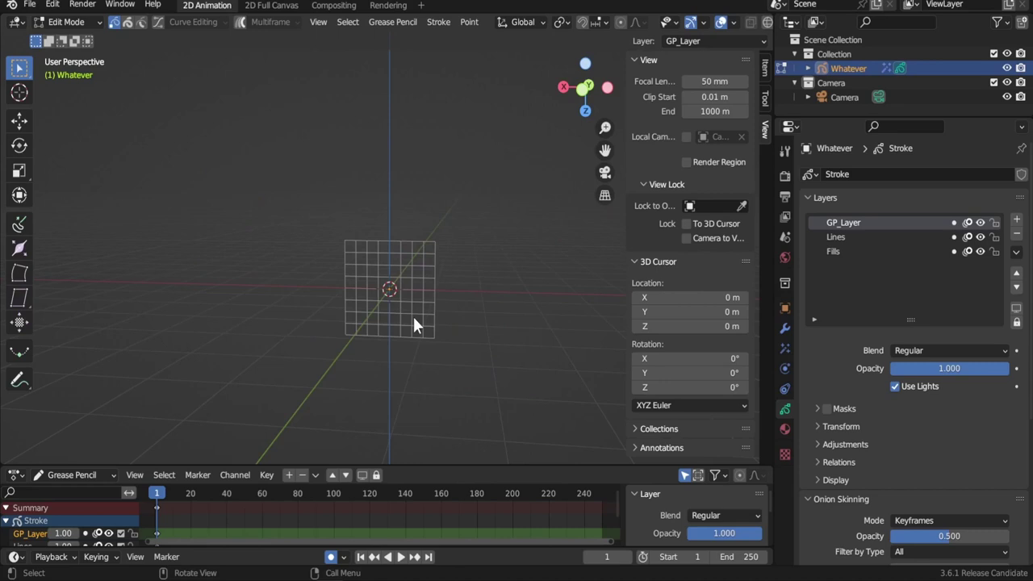
key(Tab)
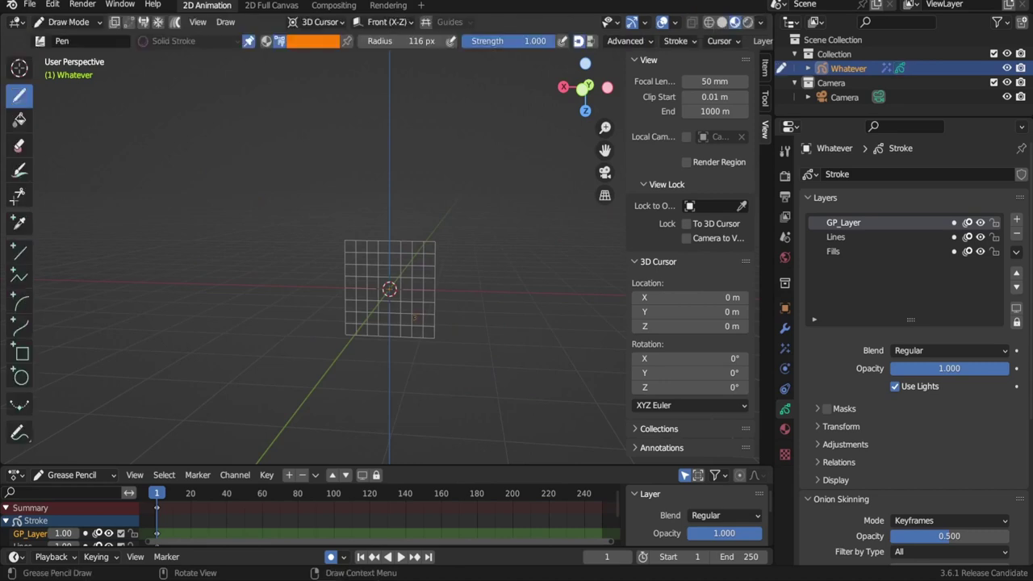
scroll(436, 273, up, 3)
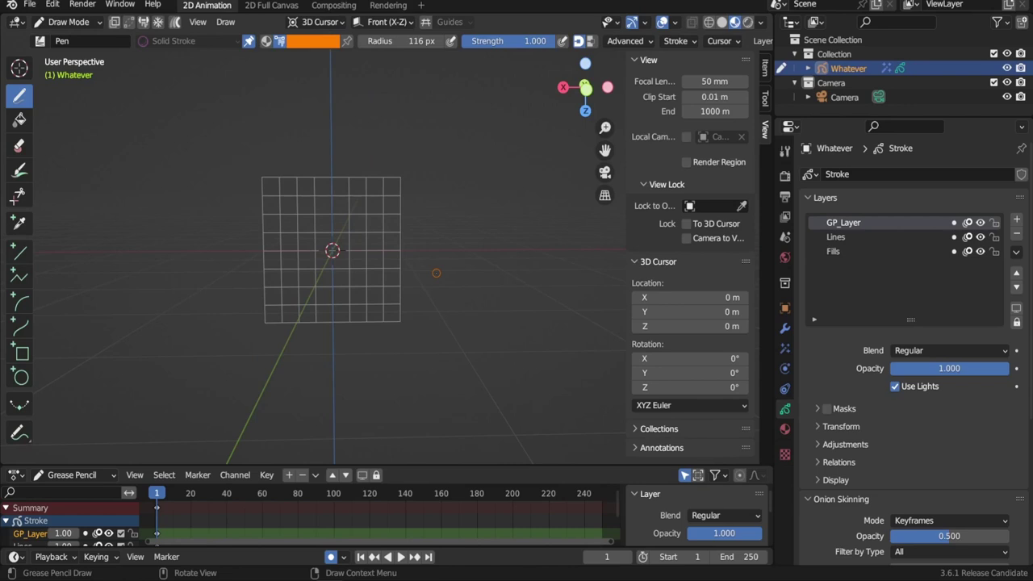
click(69, 22)
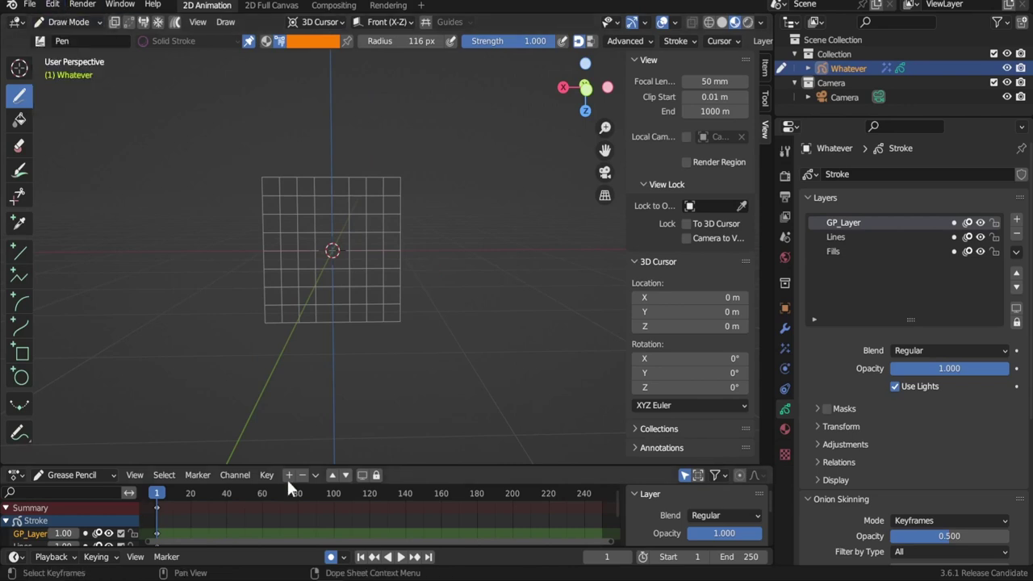